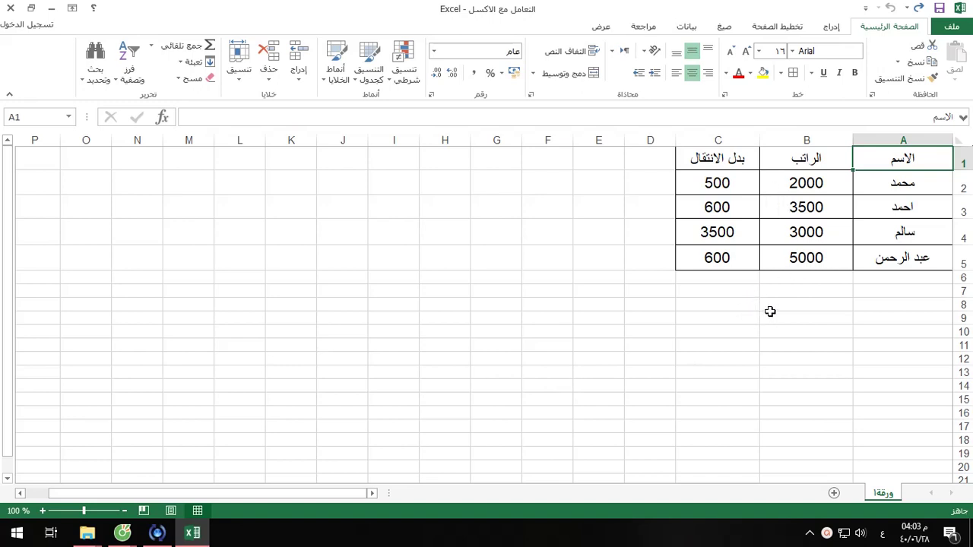
Select the 2000 salary in B2 and bring up the Find & Select list.
{"action": "left_click", "coordinate": [807, 185]}
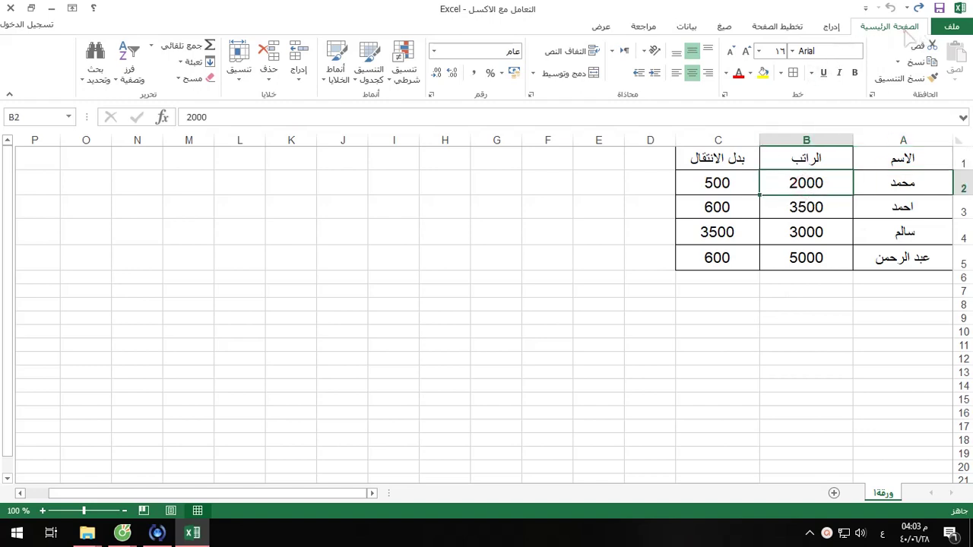
{"action": "left_click", "coordinate": [94, 73]}
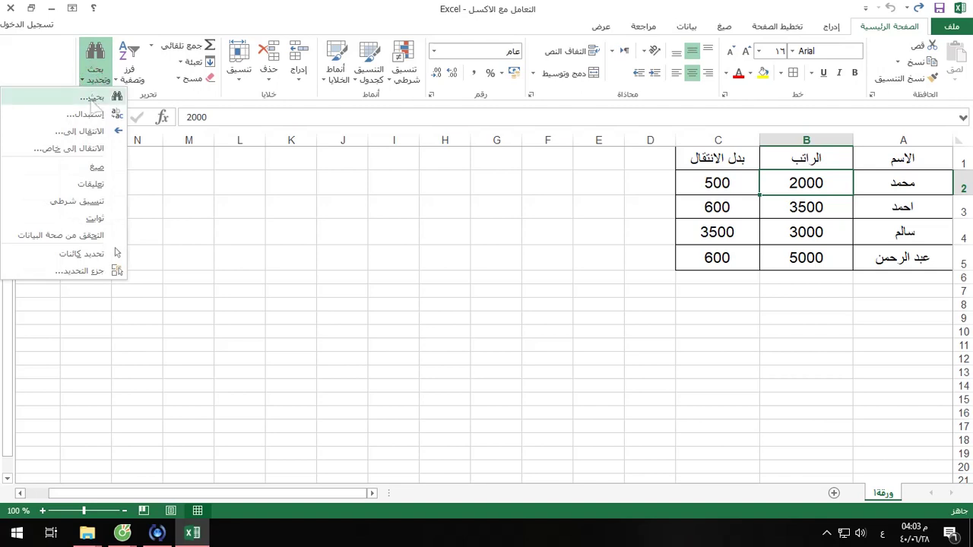
Search the sheet for 5000, stepping through matches one at a time.
{"action": "left_click", "coordinate": [93, 97]}
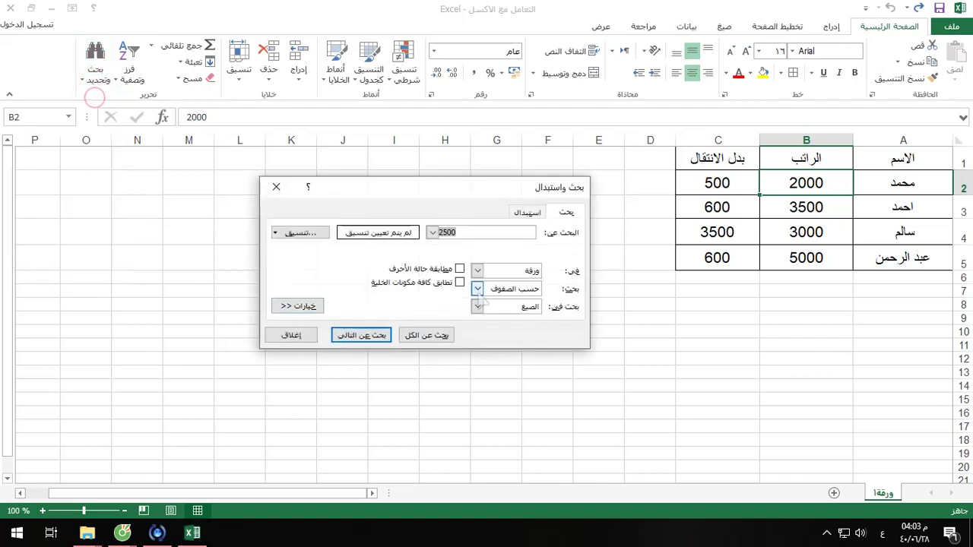
{"action": "left_click_drag", "start_coordinate": [475, 195], "coordinate": [430, 183]}
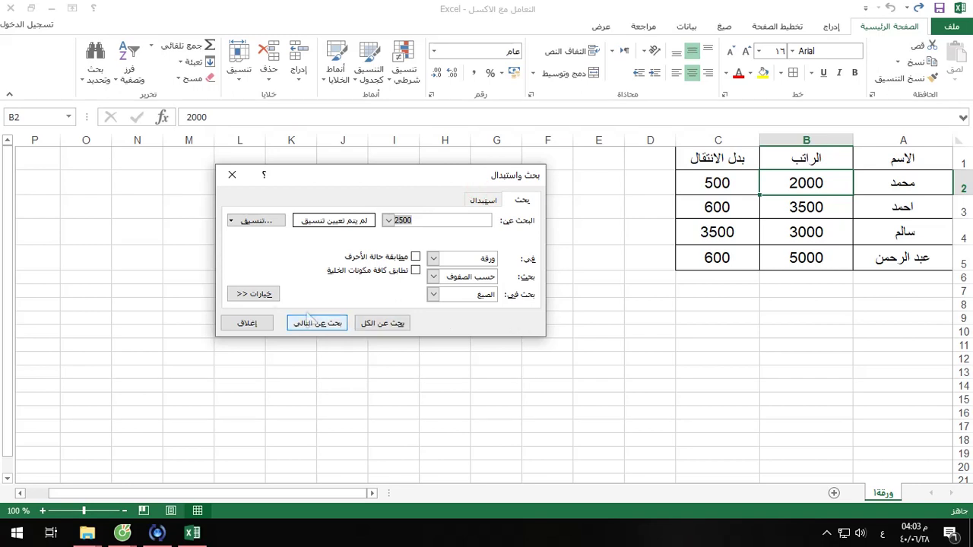
{"action": "left_click", "coordinate": [255, 294]}
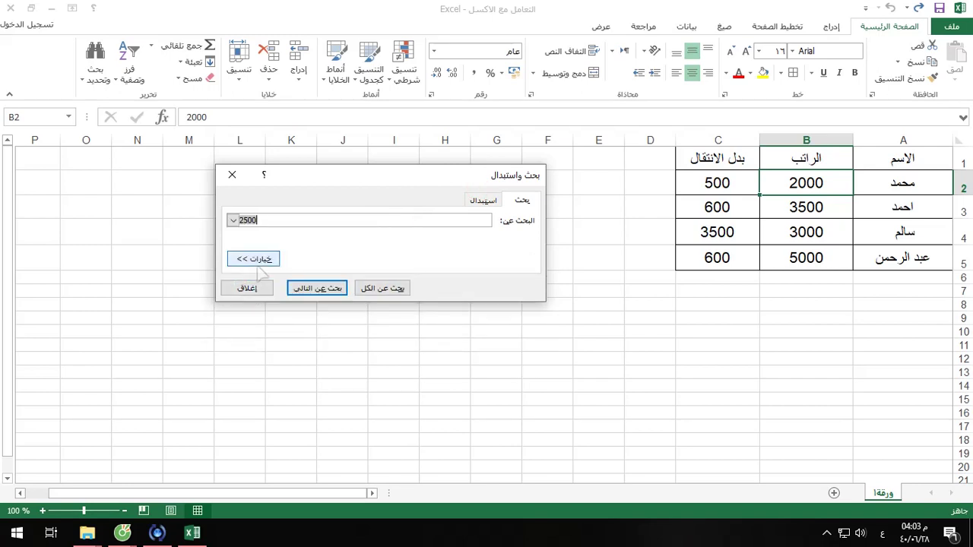
{"action": "left_click", "coordinate": [265, 260]}
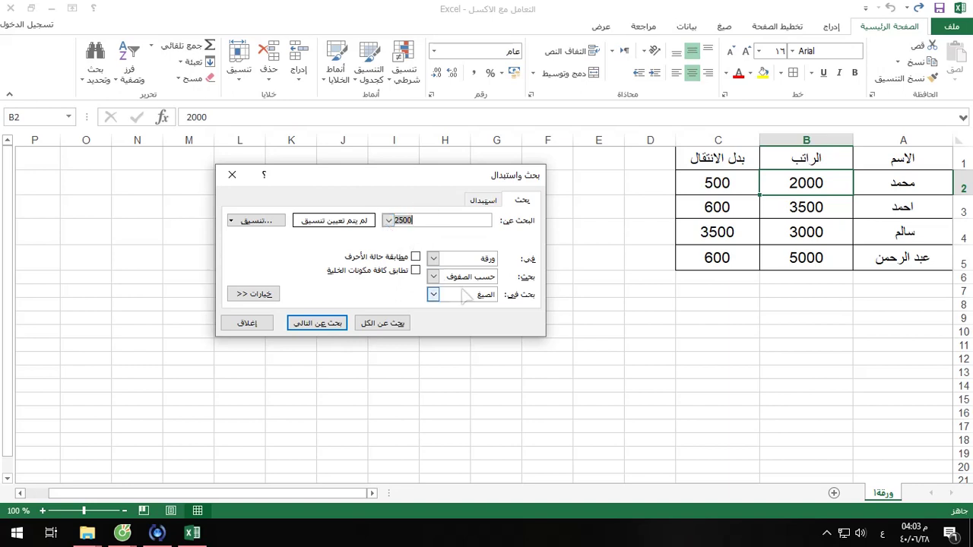
{"action": "type", "text": "5"}
{"action": "left_click", "coordinate": [318, 326]}
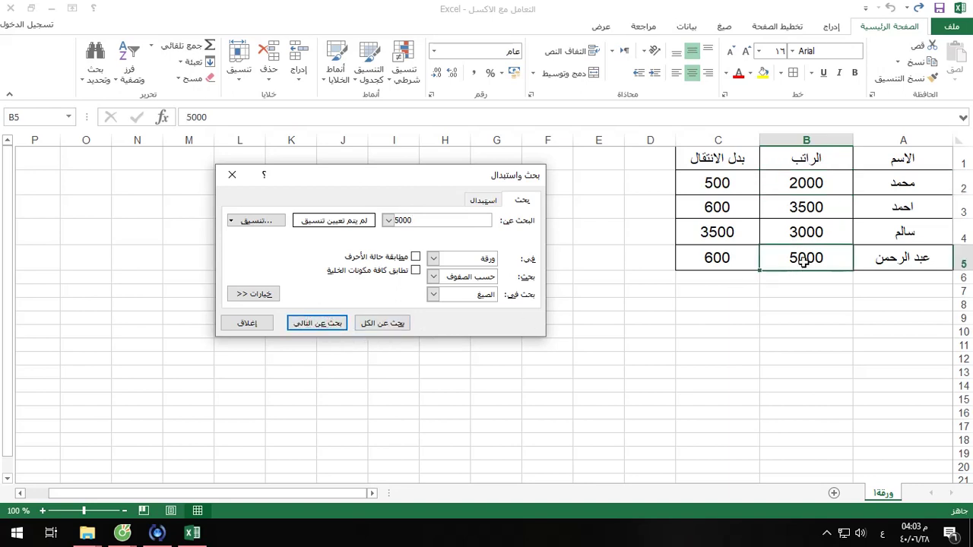
{"action": "left_click", "coordinate": [320, 325]}
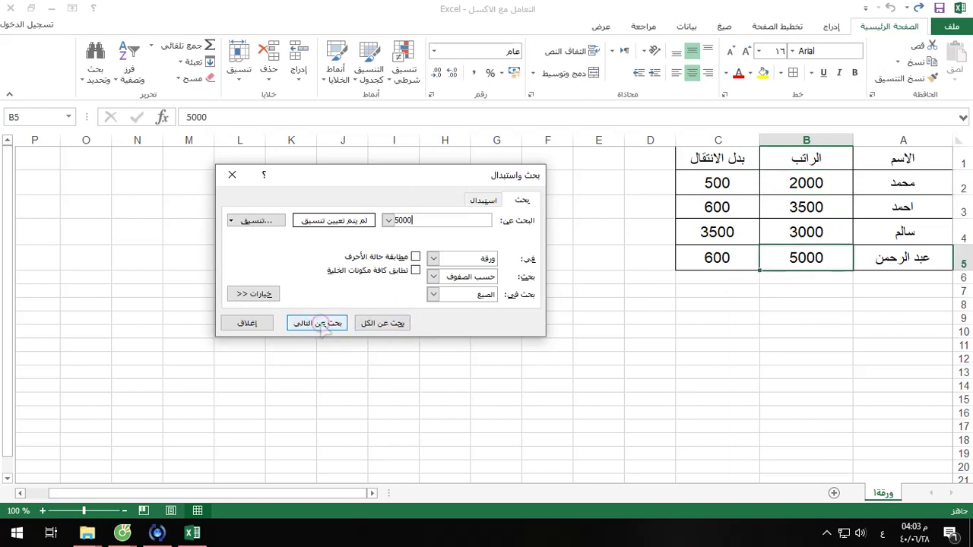
{"action": "left_click", "coordinate": [317, 324]}
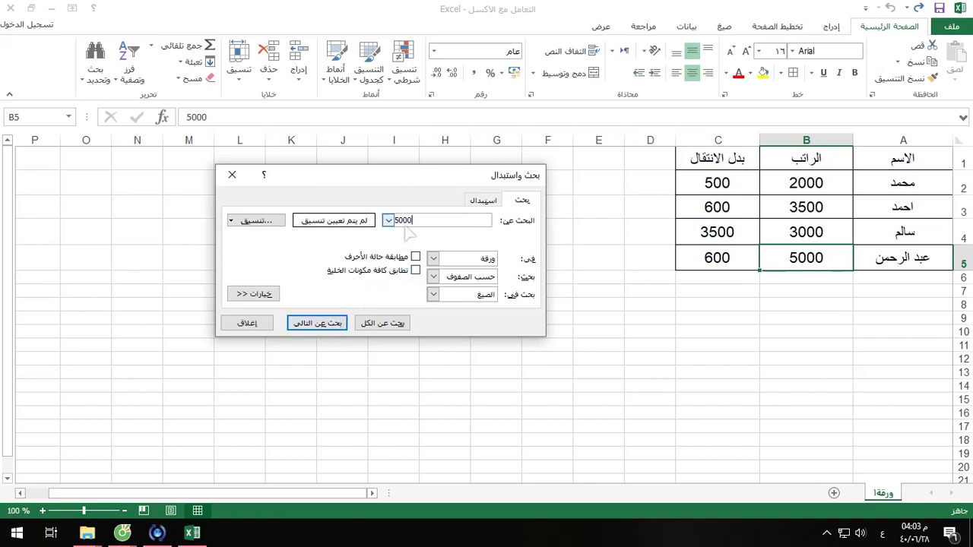
Restrict the 5000 search to whole-cell matches and list all results (B5).
{"action": "left_click_drag", "start_coordinate": [416, 220], "coordinate": [393, 220]}
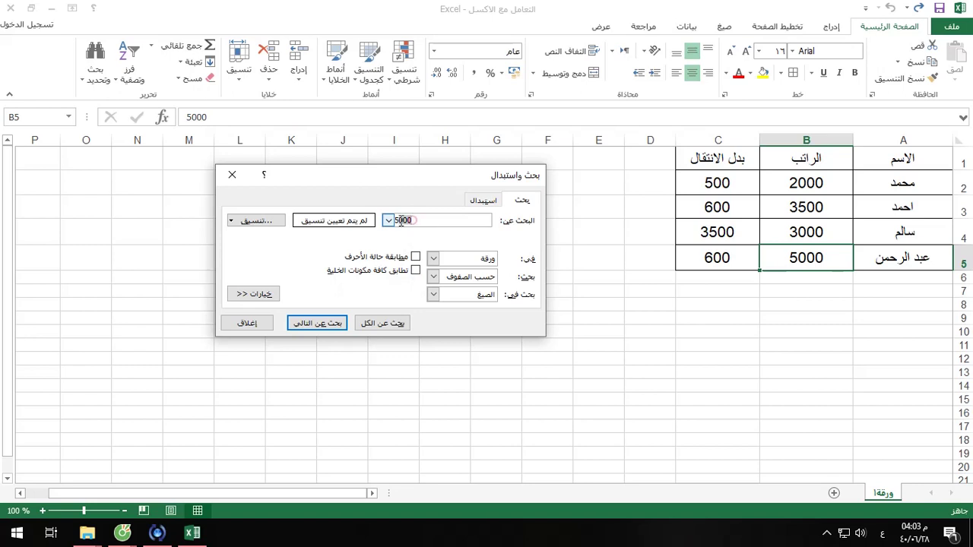
{"action": "left_click", "coordinate": [415, 271]}
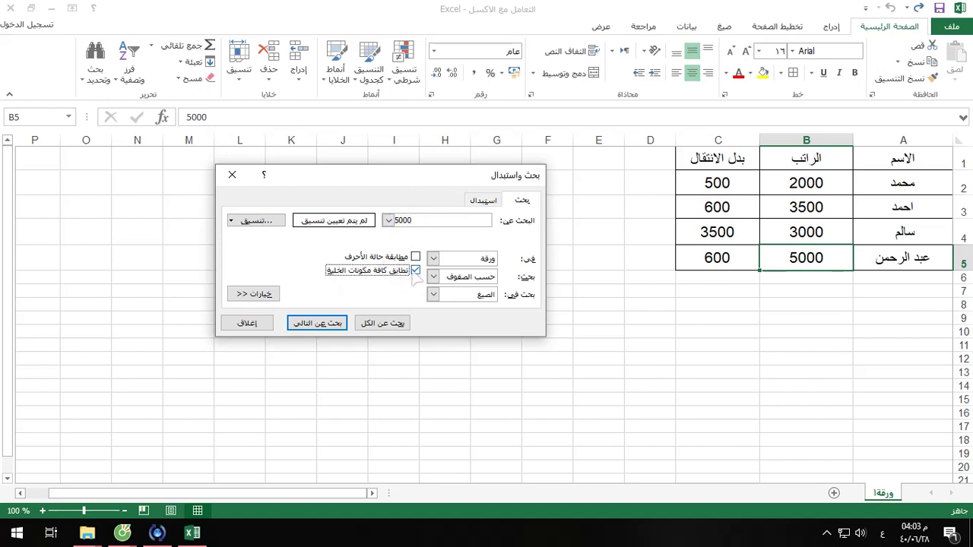
{"action": "left_click", "coordinate": [416, 271]}
{"action": "left_click", "coordinate": [416, 270]}
{"action": "double_click", "coordinate": [415, 222]}
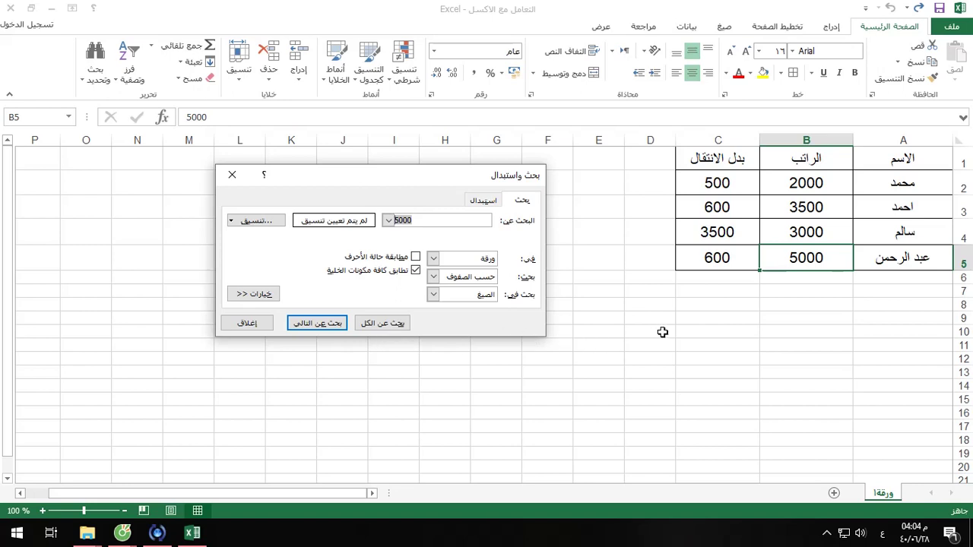
{"action": "left_click", "coordinate": [384, 323]}
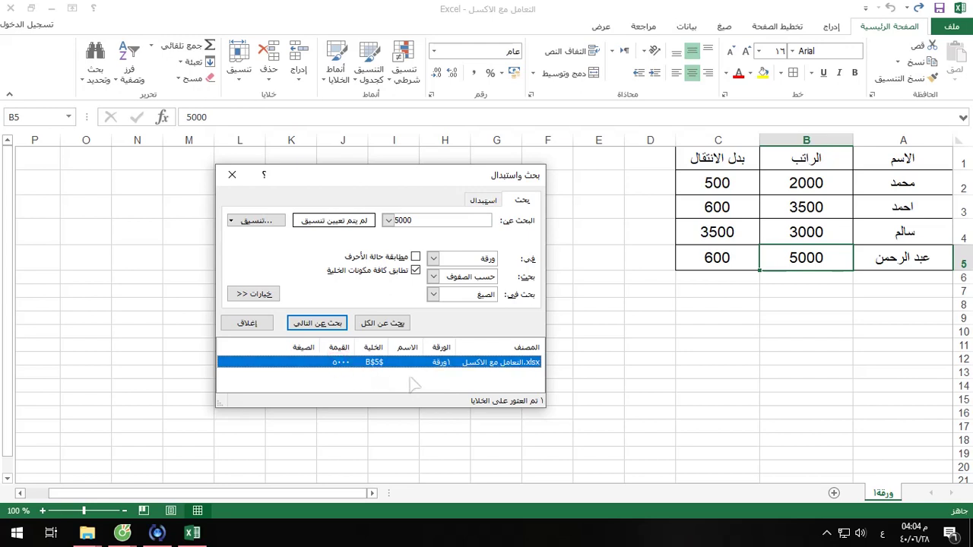
Find every 3500 cell, visit the B3 and C4 matches, then close the search.
{"action": "left_click", "coordinate": [424, 221]}
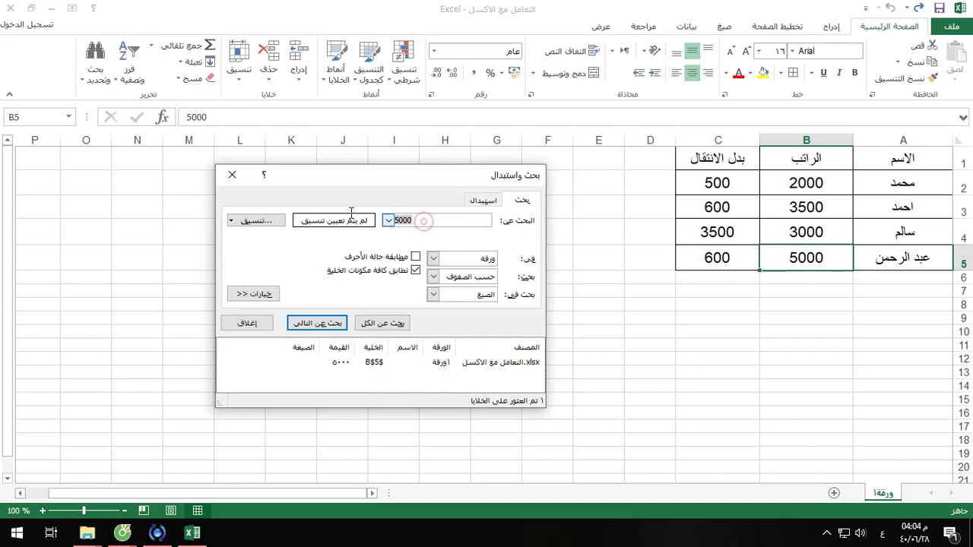
{"action": "type", "text": "350"}
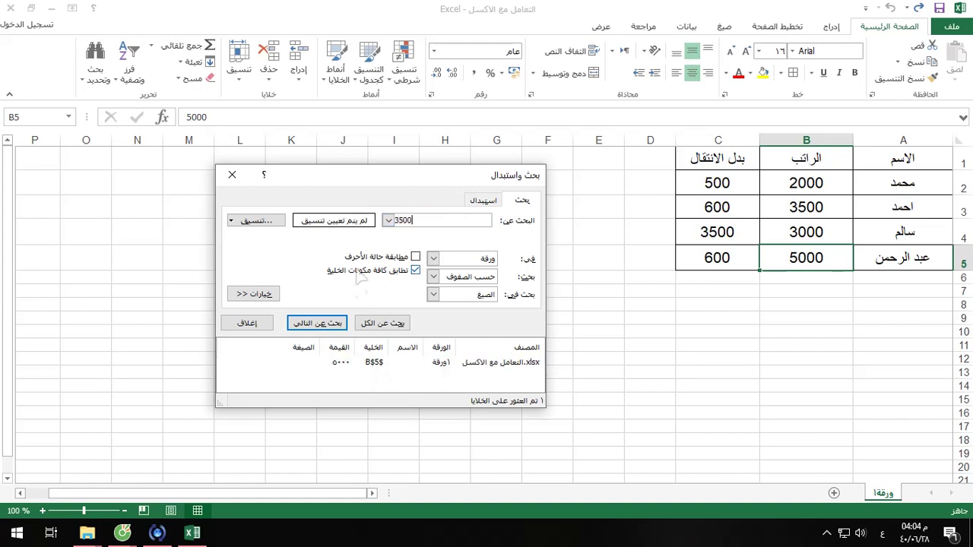
{"action": "left_click", "coordinate": [386, 327]}
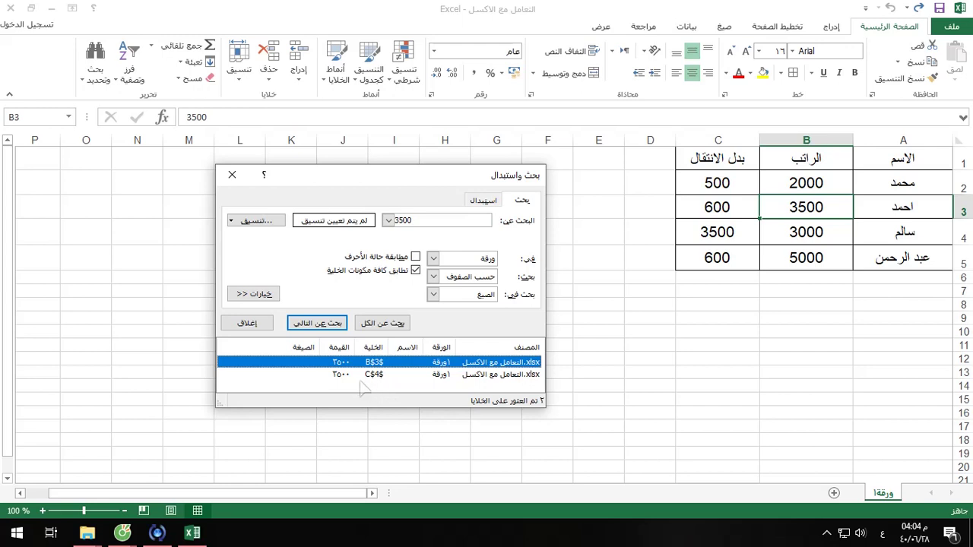
{"action": "left_click", "coordinate": [376, 376]}
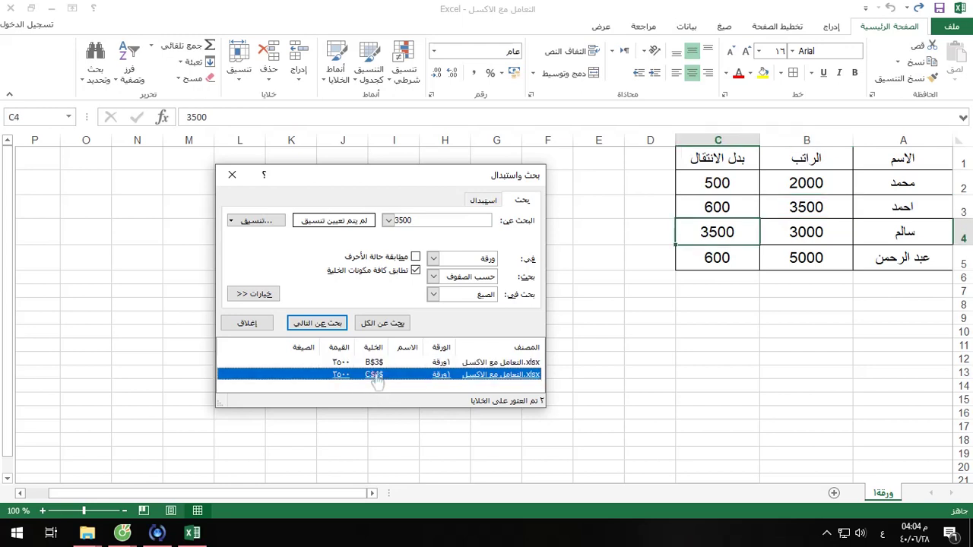
{"action": "left_click", "coordinate": [372, 363]}
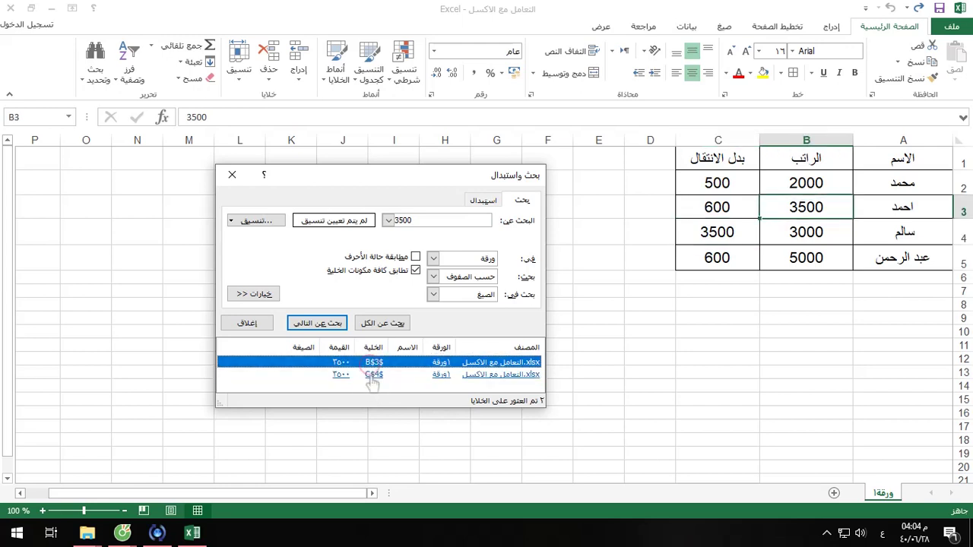
{"action": "left_click", "coordinate": [372, 376]}
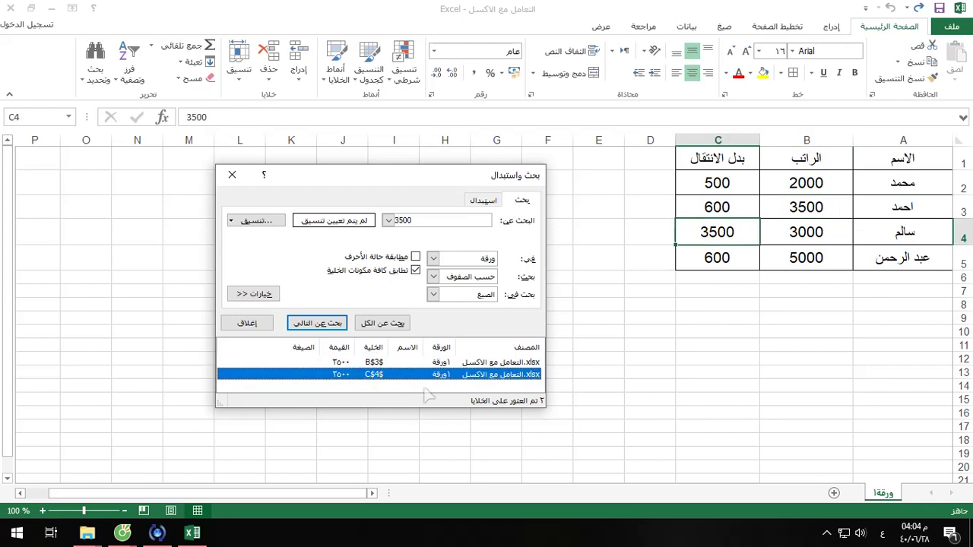
{"action": "left_click", "coordinate": [248, 323]}
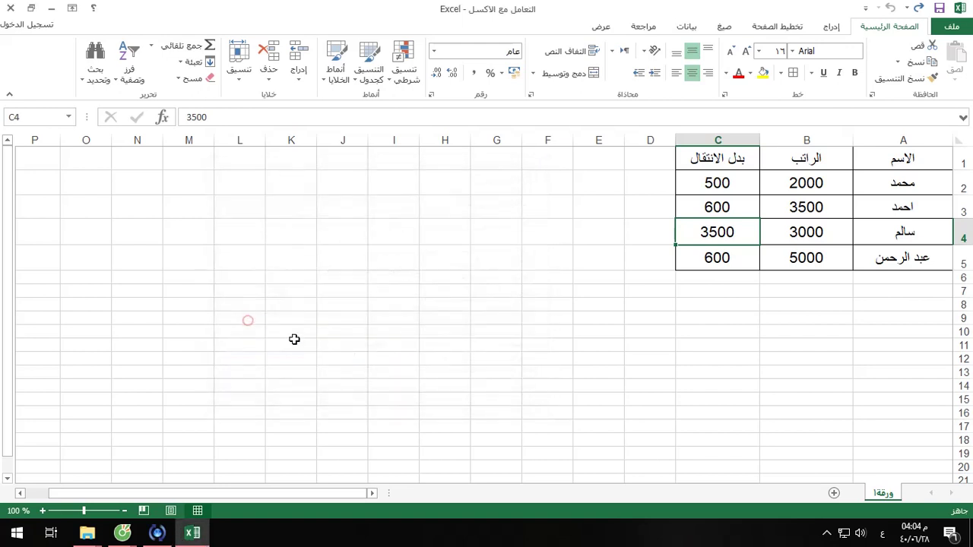
Set up a replacement of 3500 with 5050 and list the matching cells.
{"action": "left_click", "coordinate": [90, 75]}
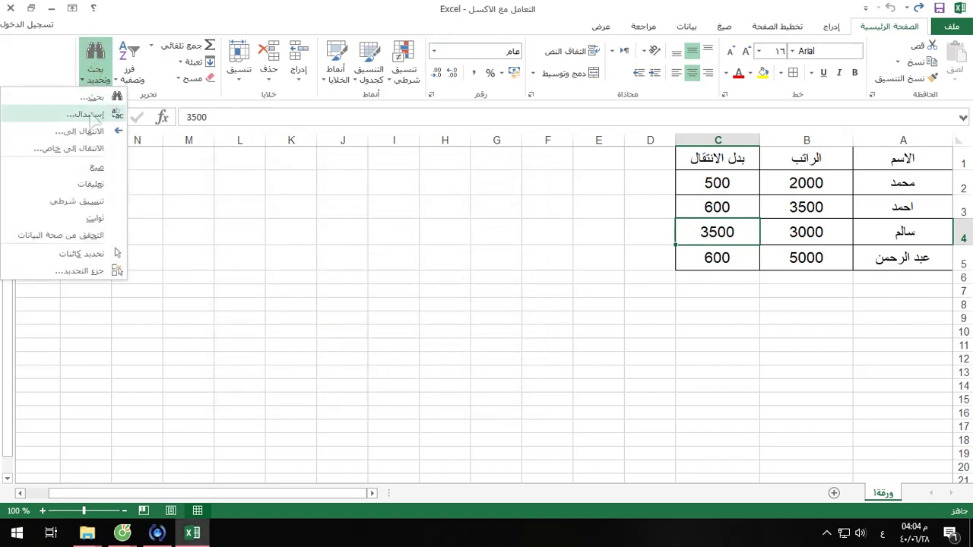
{"action": "left_click", "coordinate": [91, 114]}
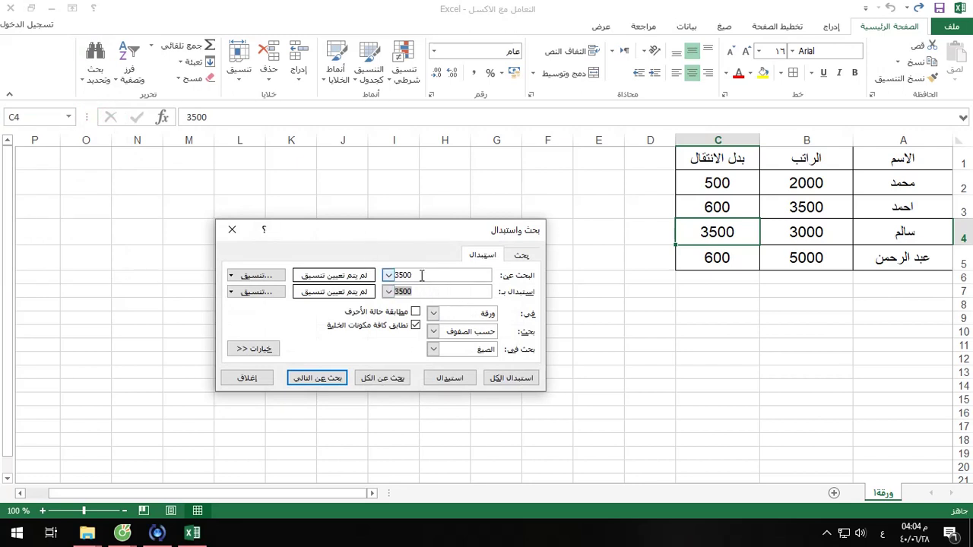
{"action": "double_click", "coordinate": [422, 275]}
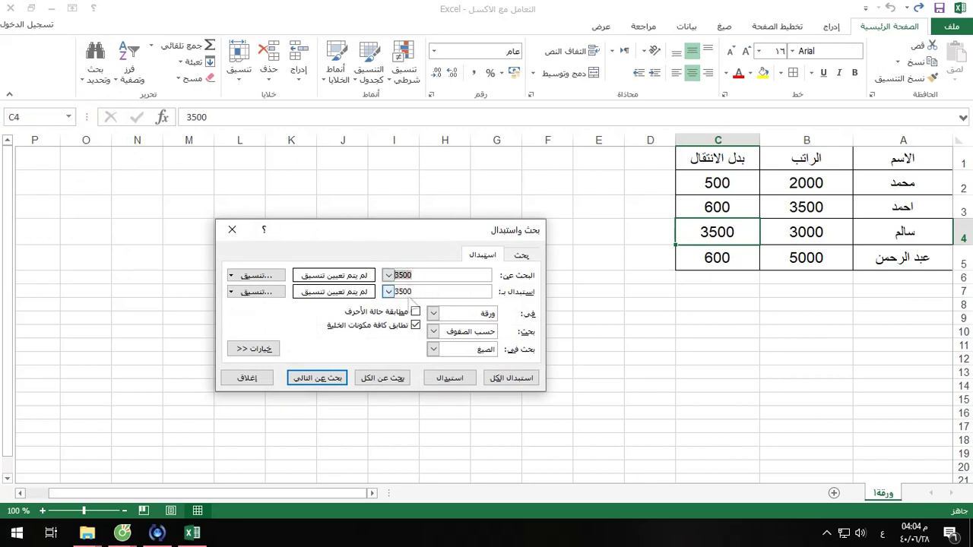
{"action": "double_click", "coordinate": [404, 292]}
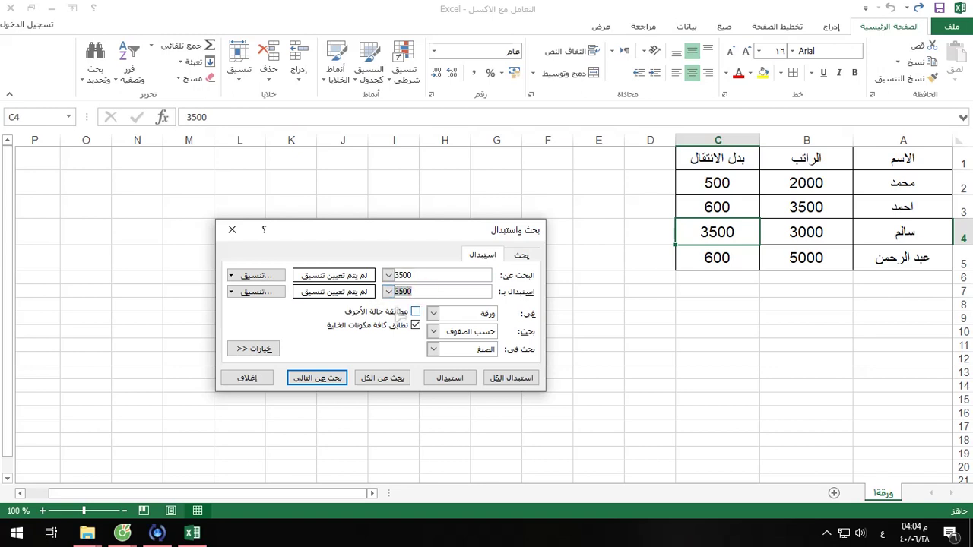
{"action": "type", "text": "50"}
{"action": "key", "text": "BackSpace"}
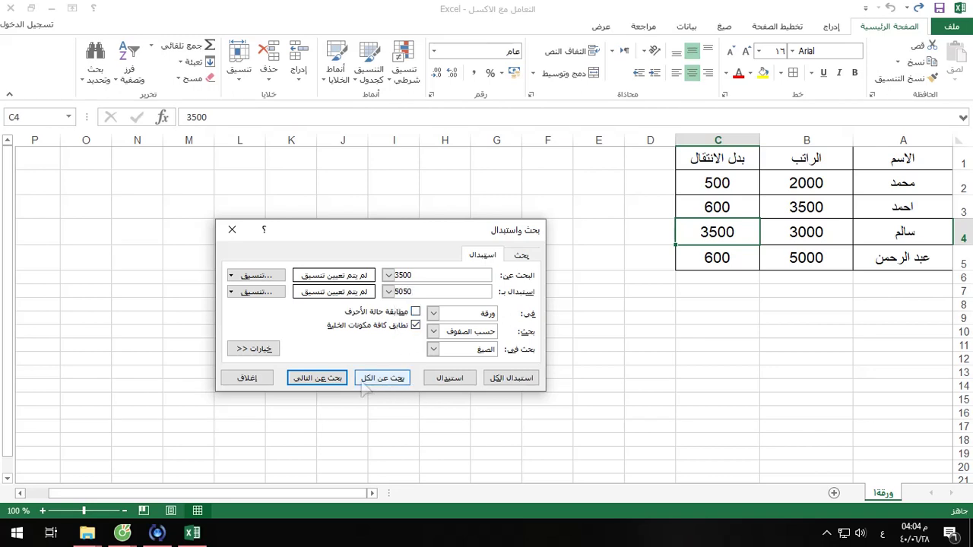
{"action": "left_click", "coordinate": [388, 380]}
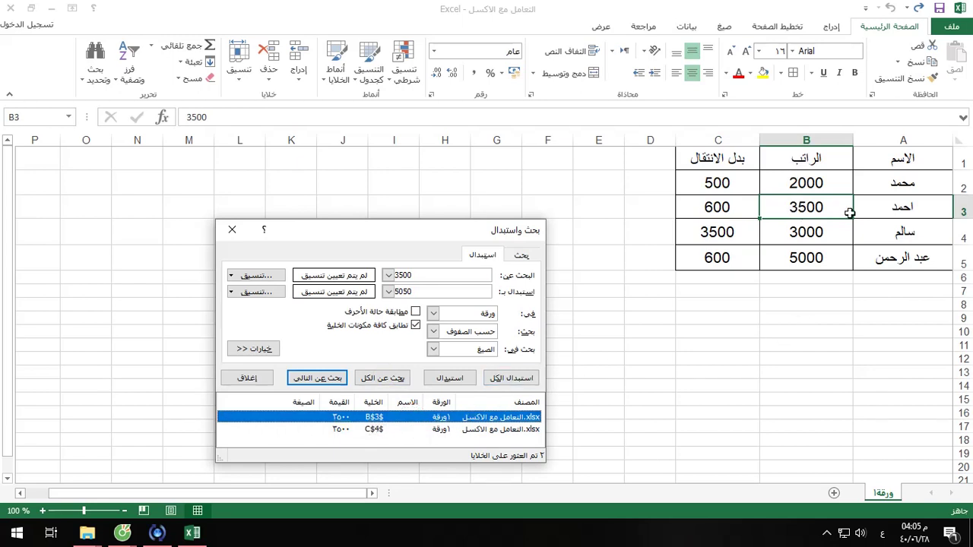
Replace the 3500 in B3 and in C4 with 5050, then close the window.
{"action": "left_click", "coordinate": [456, 378]}
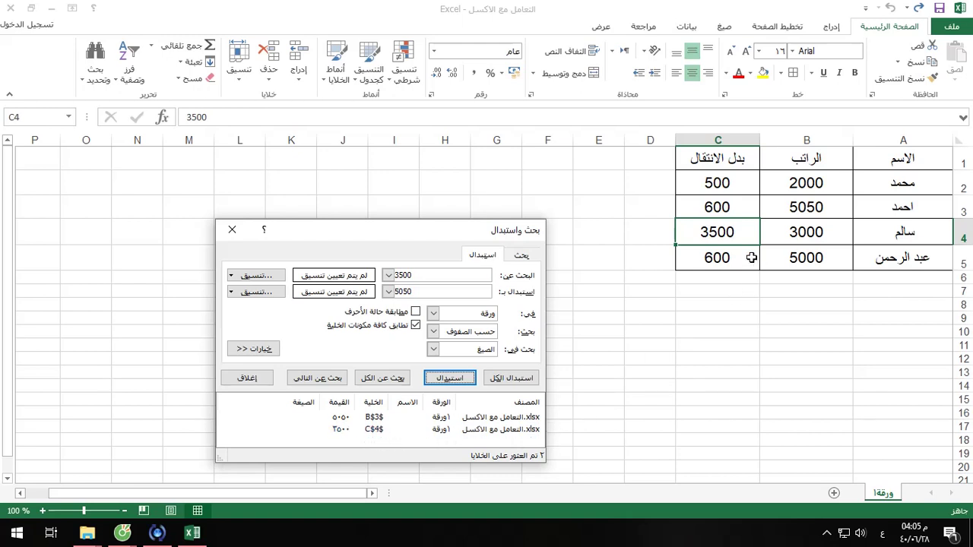
{"action": "left_click", "coordinate": [375, 432]}
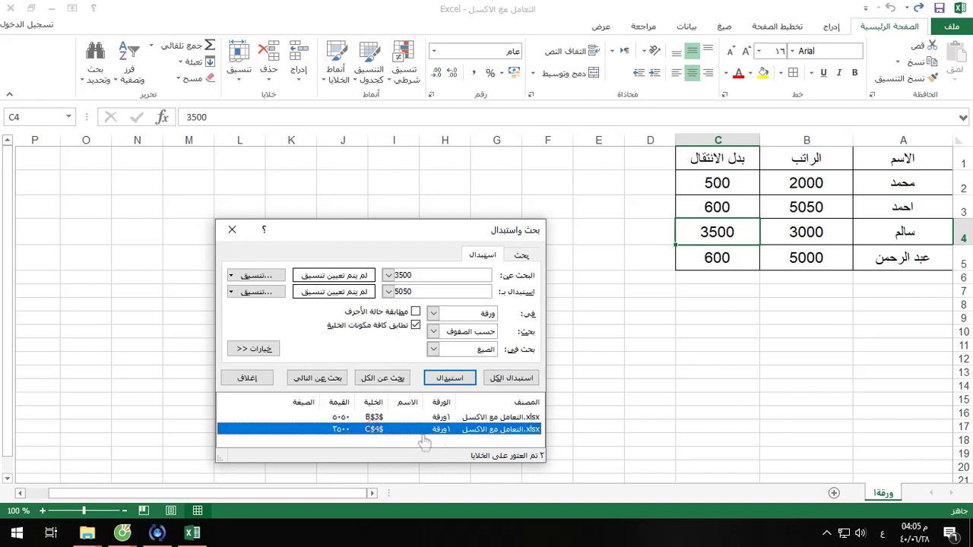
{"action": "left_click", "coordinate": [450, 378]}
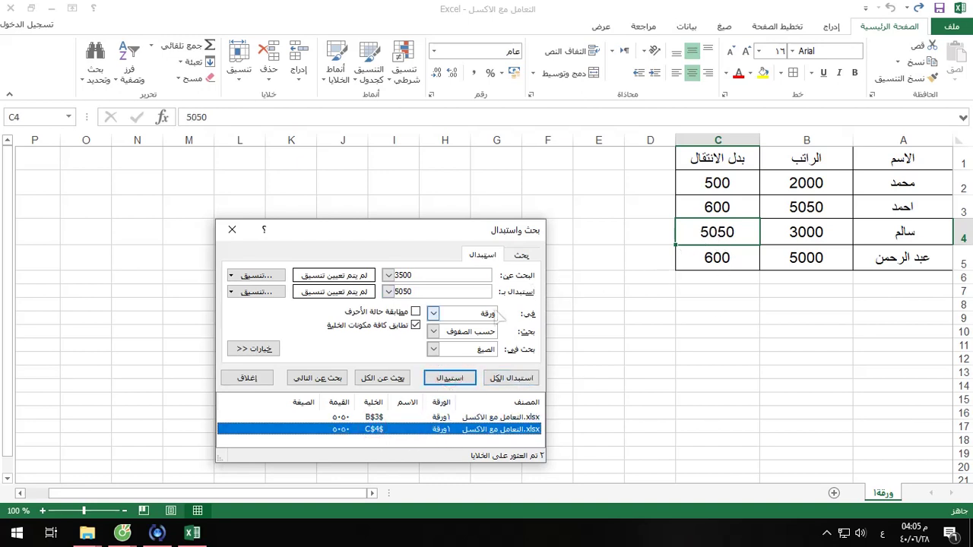
{"action": "left_click_drag", "start_coordinate": [429, 228], "coordinate": [441, 209]}
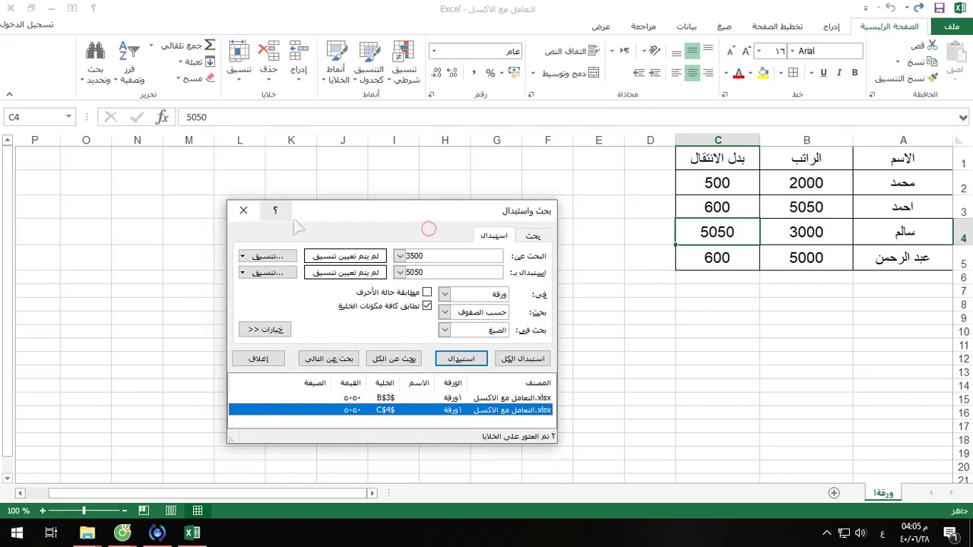
{"action": "left_click", "coordinate": [242, 213]}
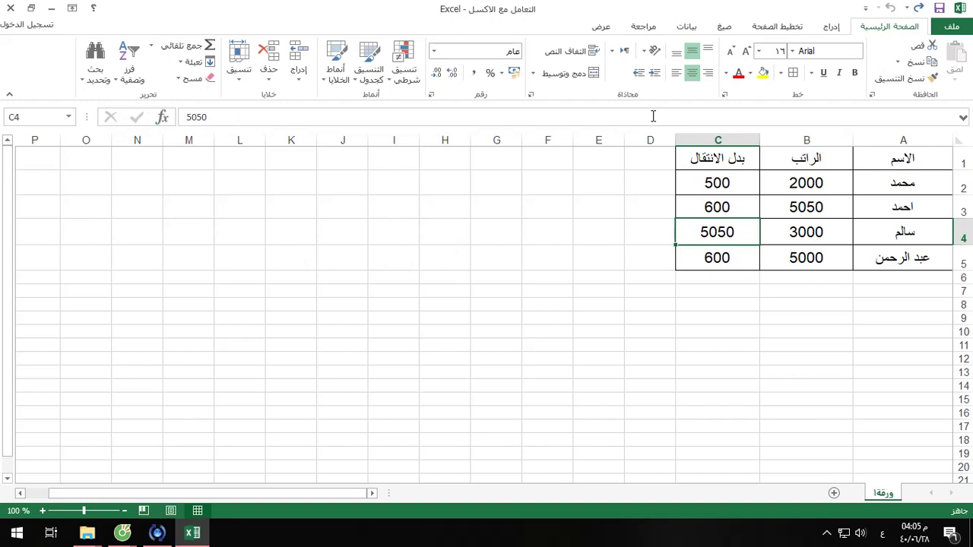
{"action": "left_click", "coordinate": [47, 117]}
{"action": "left_click", "coordinate": [822, 232]}
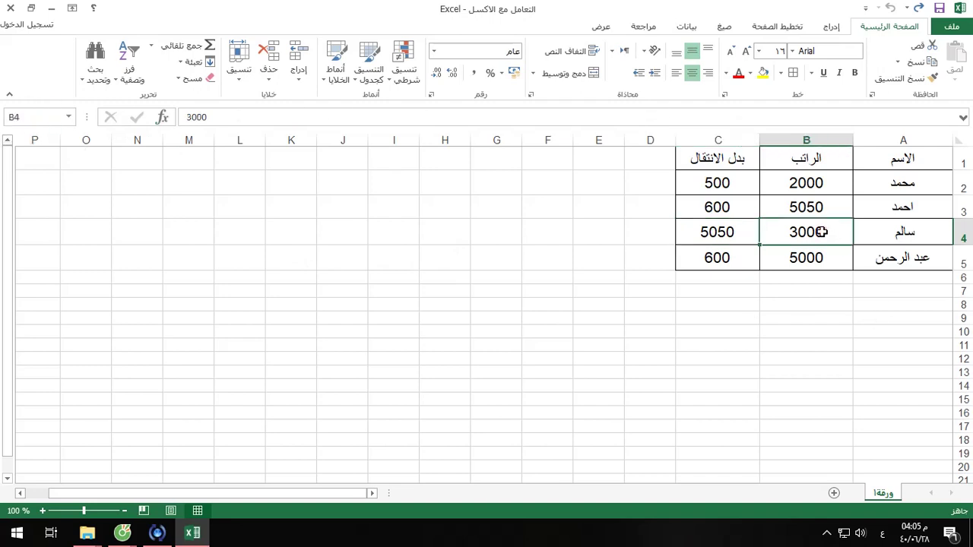
{"action": "left_click", "coordinate": [808, 212]}
{"action": "left_click", "coordinate": [714, 212]}
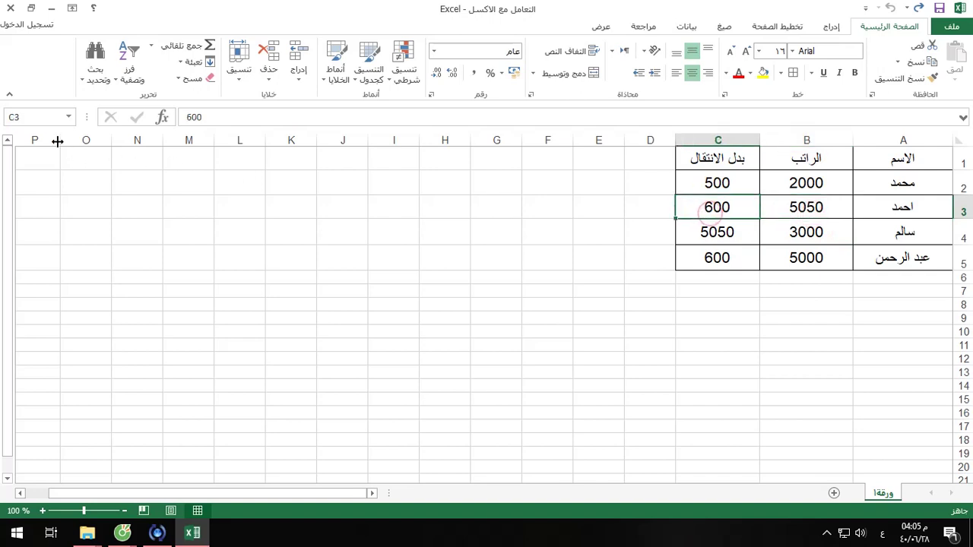
{"action": "left_click", "coordinate": [42, 117]}
{"action": "type", "text": "لا"}
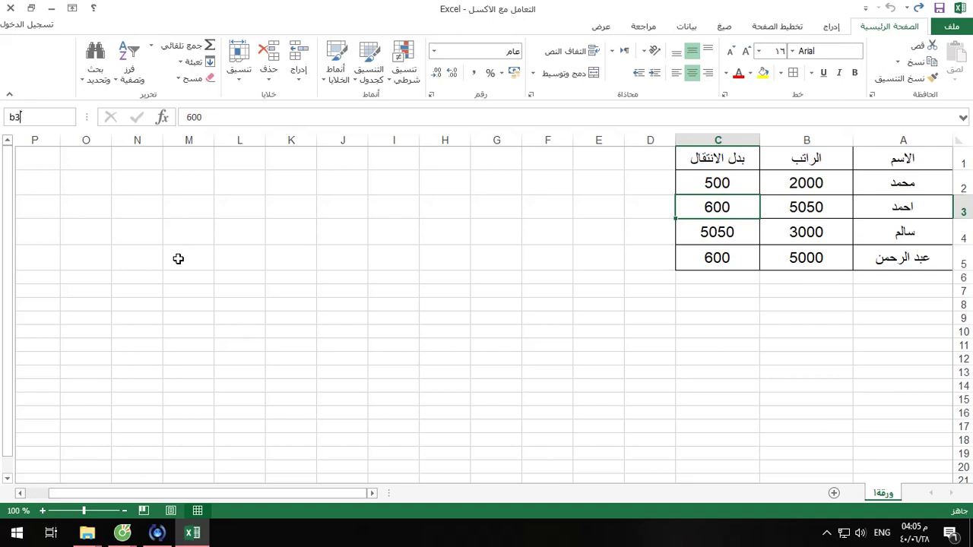
{"action": "key", "text": "Return"}
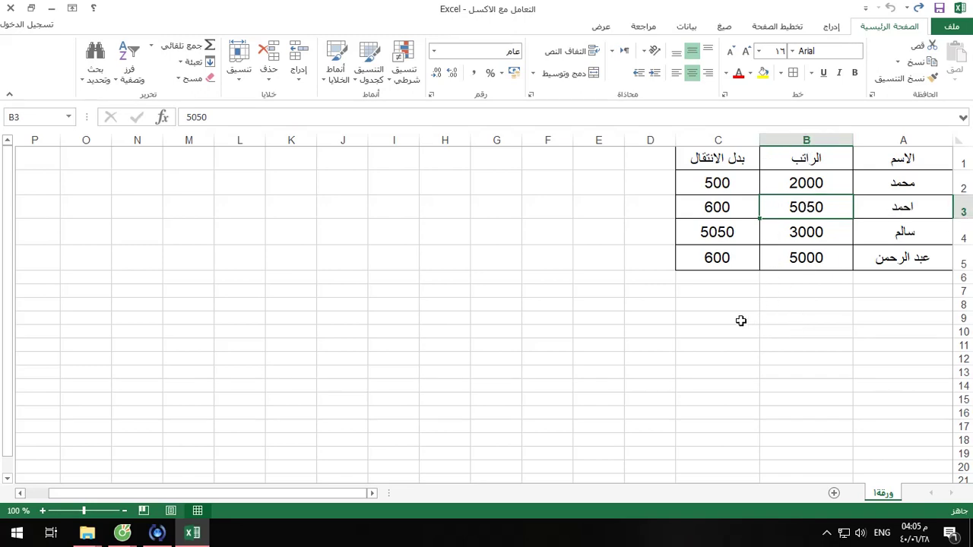
Name the header row A1:C1 العناوين and check it in the Name Box list.
{"action": "left_click", "coordinate": [739, 320]}
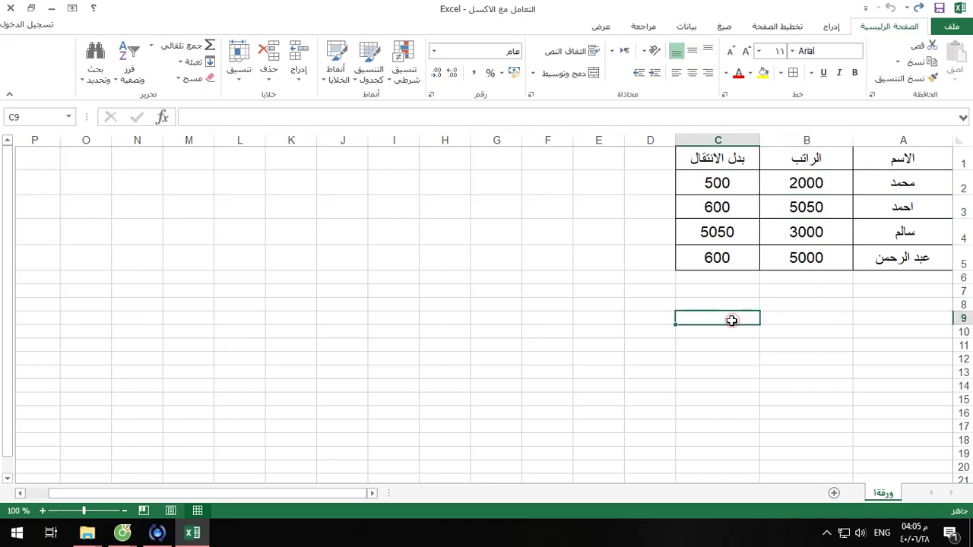
{"action": "left_click_drag", "start_coordinate": [870, 160], "coordinate": [711, 159]}
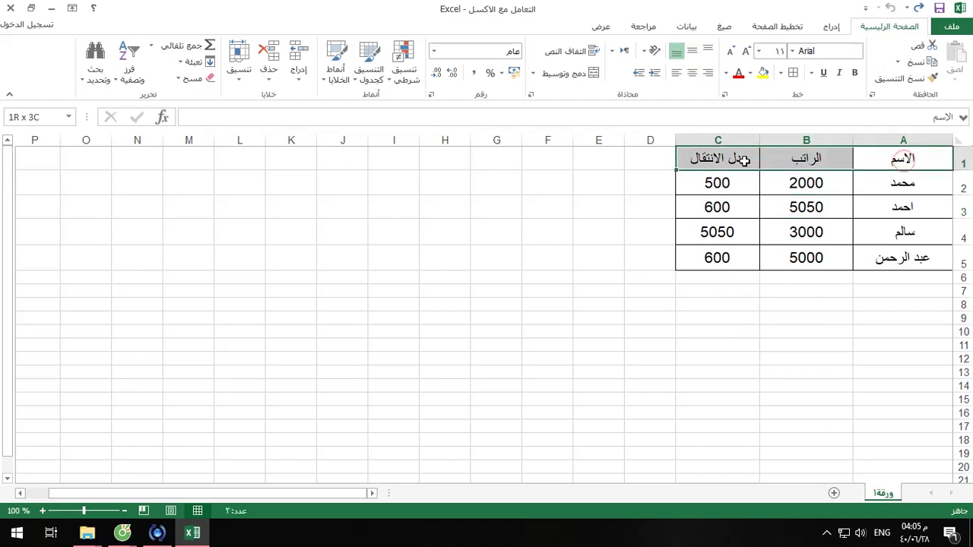
{"action": "right_click", "coordinate": [711, 160]}
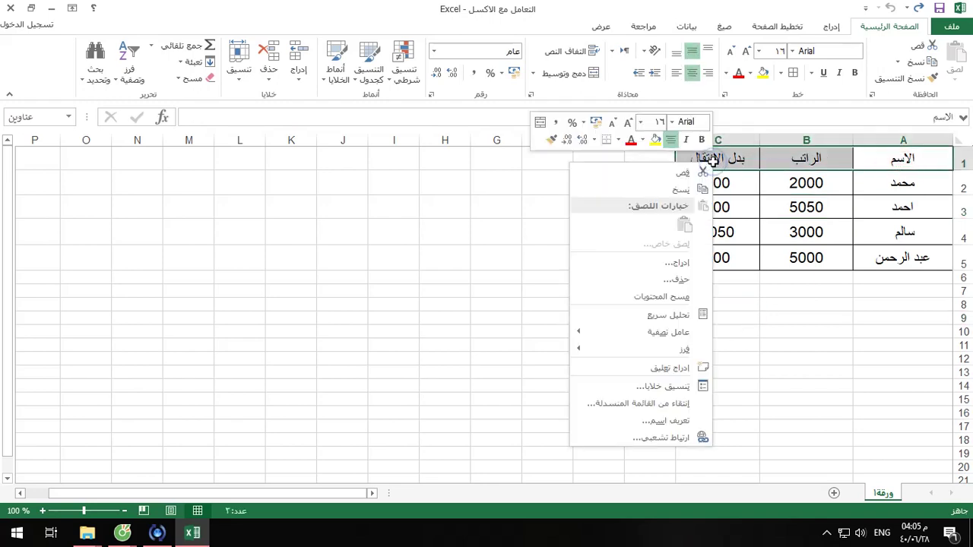
{"action": "left_click", "coordinate": [695, 423]}
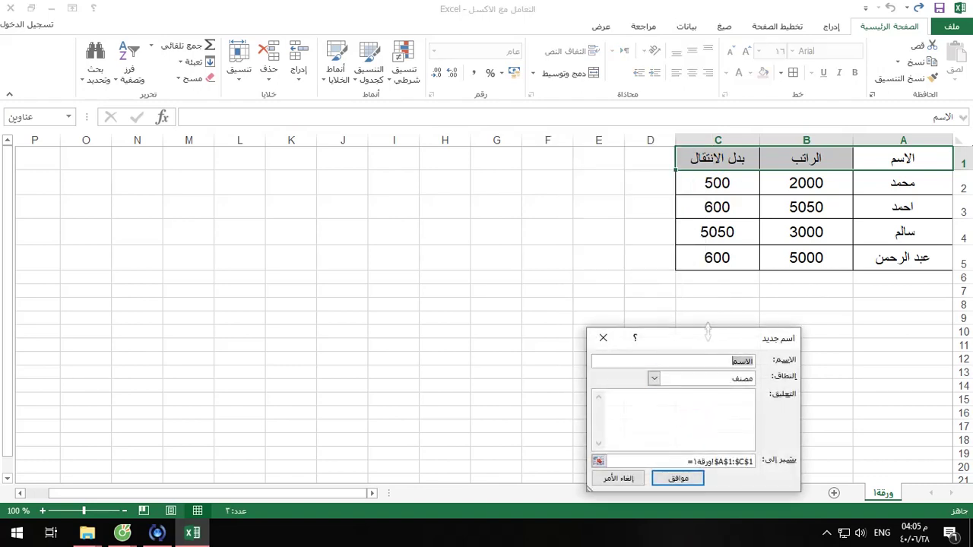
{"action": "left_click_drag", "start_coordinate": [609, 320], "coordinate": [391, 235]}
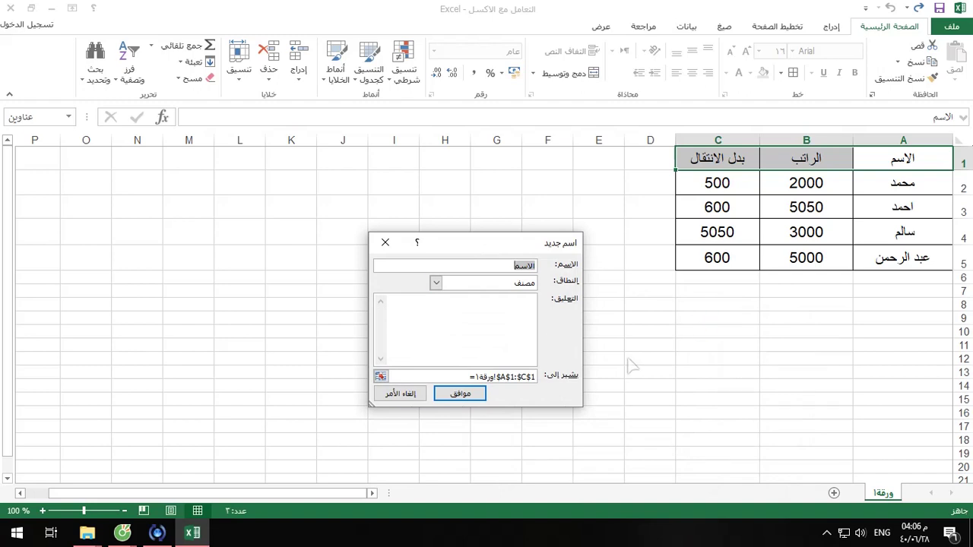
{"action": "type", "text": "hgu"}
{"action": "left_click", "coordinate": [455, 393]}
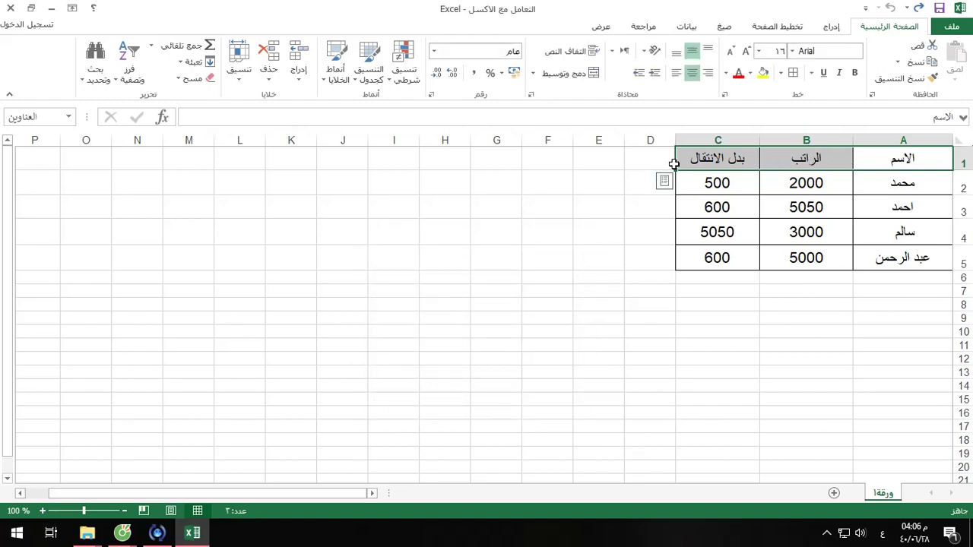
{"action": "left_click", "coordinate": [68, 117]}
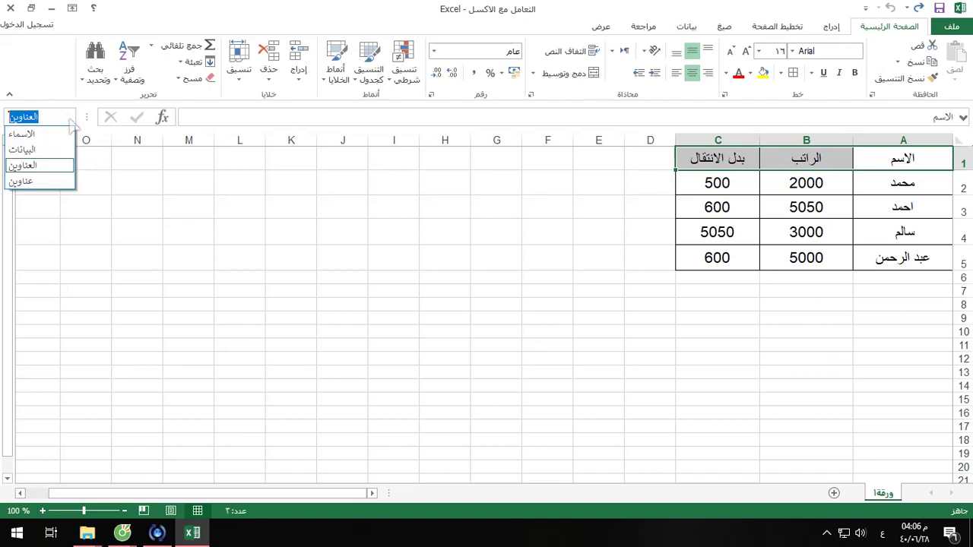
{"action": "left_click", "coordinate": [72, 120]}
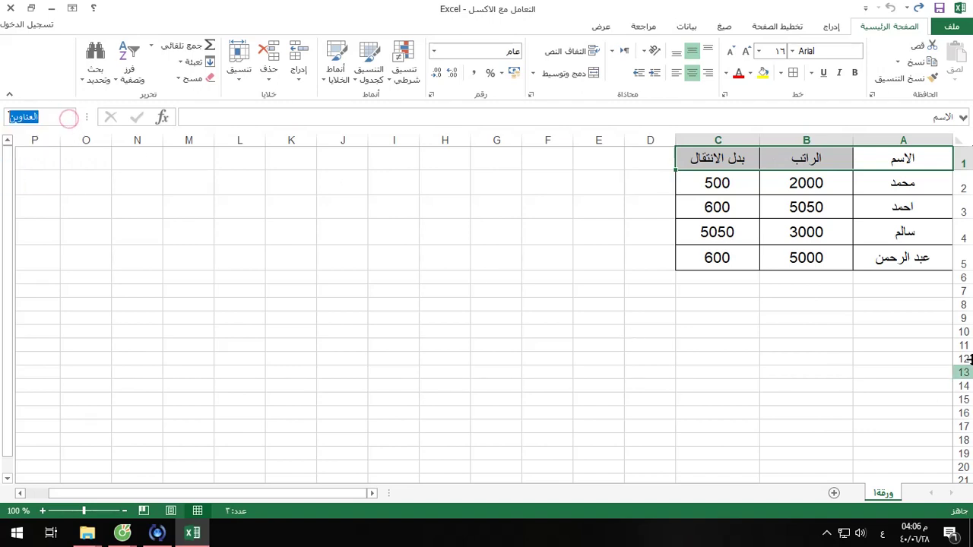
Name the employee names A2:A5 اسماء_طلبة, replacing the invalid space with an underscore.
{"action": "left_click", "coordinate": [901, 186]}
{"action": "left_click_drag", "start_coordinate": [901, 186], "coordinate": [901, 258]}
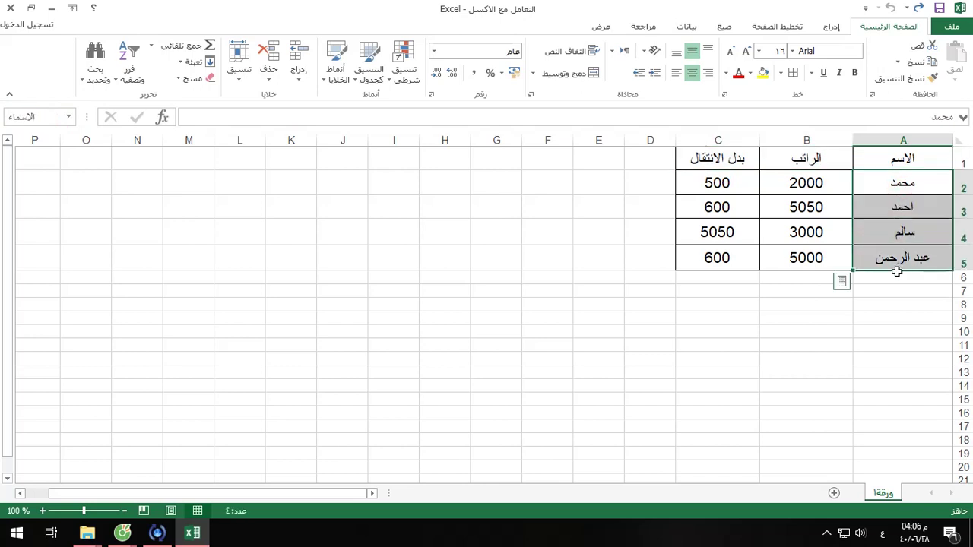
{"action": "right_click", "coordinate": [912, 213]}
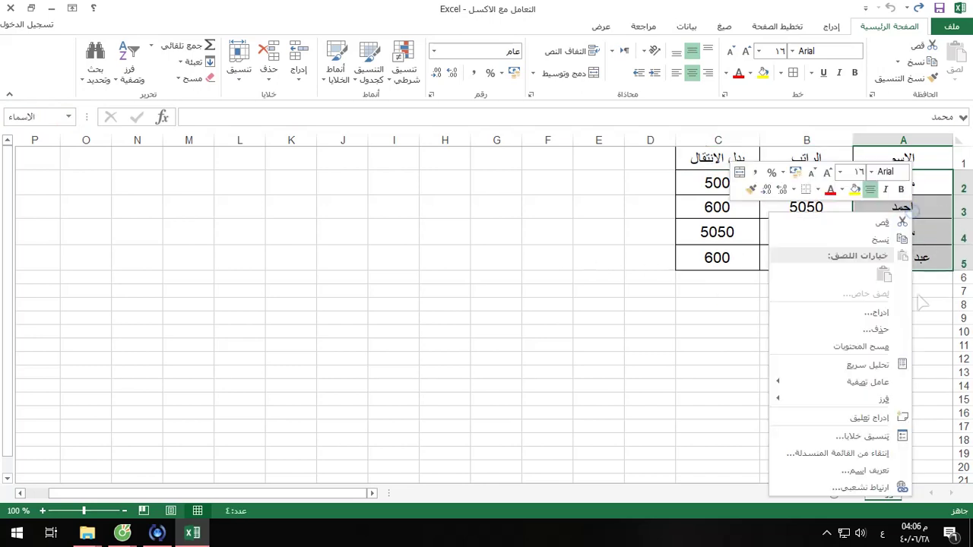
{"action": "left_click", "coordinate": [880, 471]}
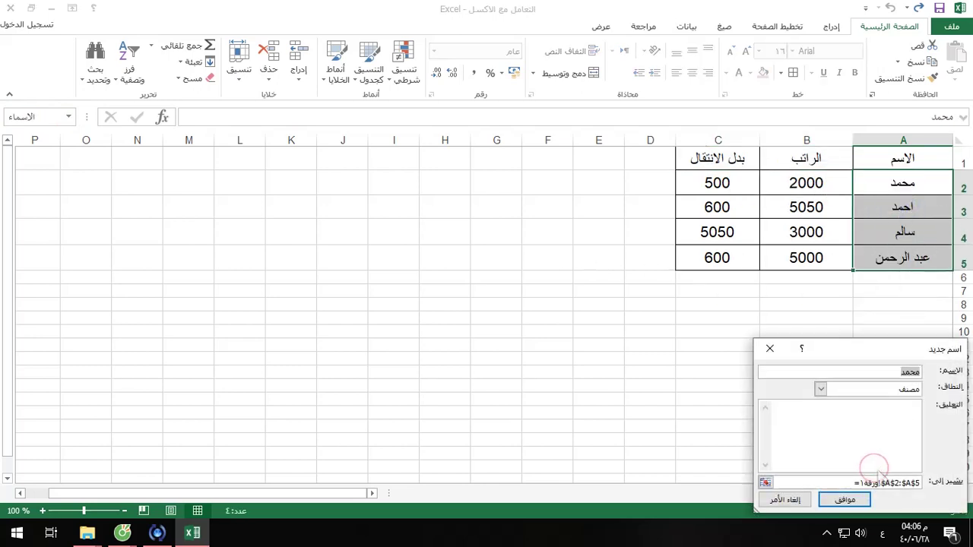
{"action": "key", "text": "BackSpace"}
{"action": "type", "text": "ماءطلبة"}
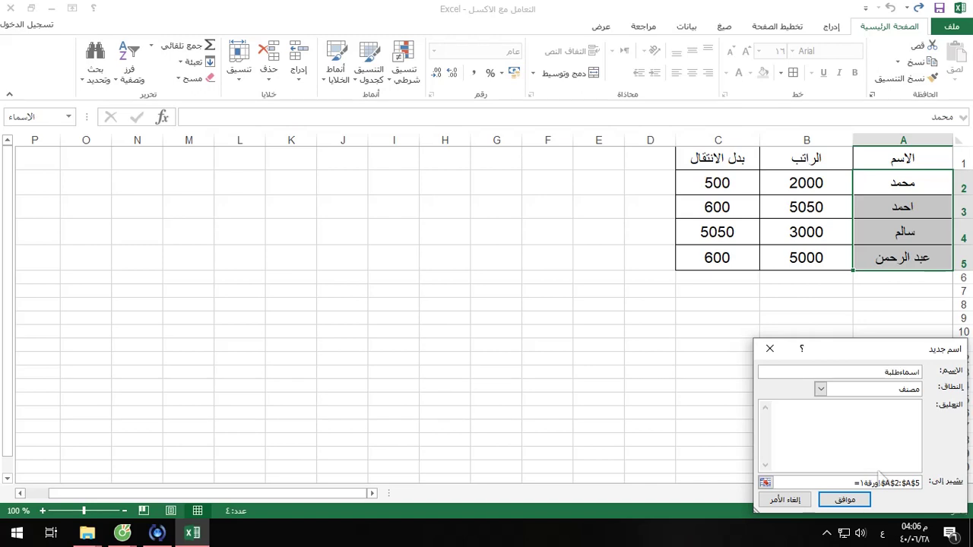
{"action": "left_click", "coordinate": [901, 373]}
{"action": "left_click", "coordinate": [845, 500]}
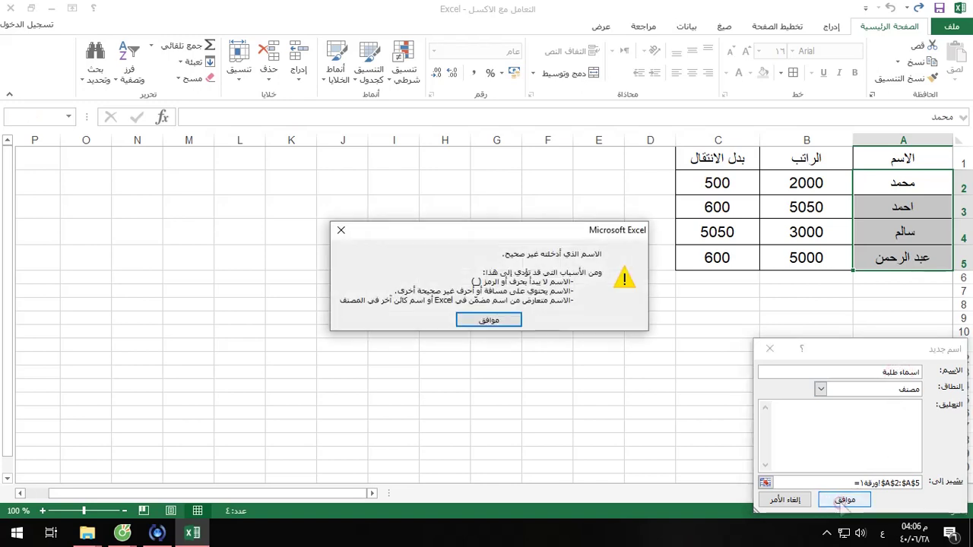
{"action": "left_click", "coordinate": [473, 318]}
{"action": "left_click", "coordinate": [901, 373]}
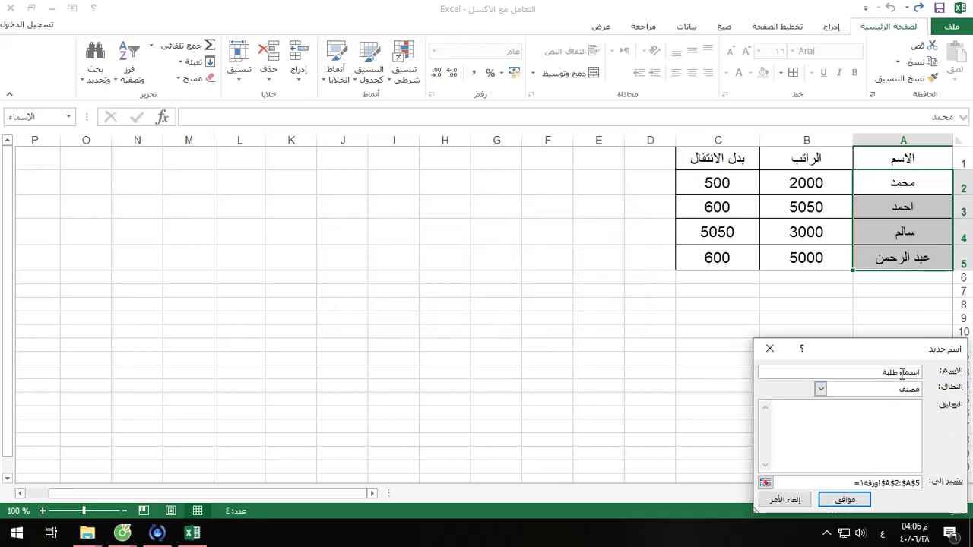
{"action": "key", "text": "BackSpace"}
{"action": "type", "text": "_"}
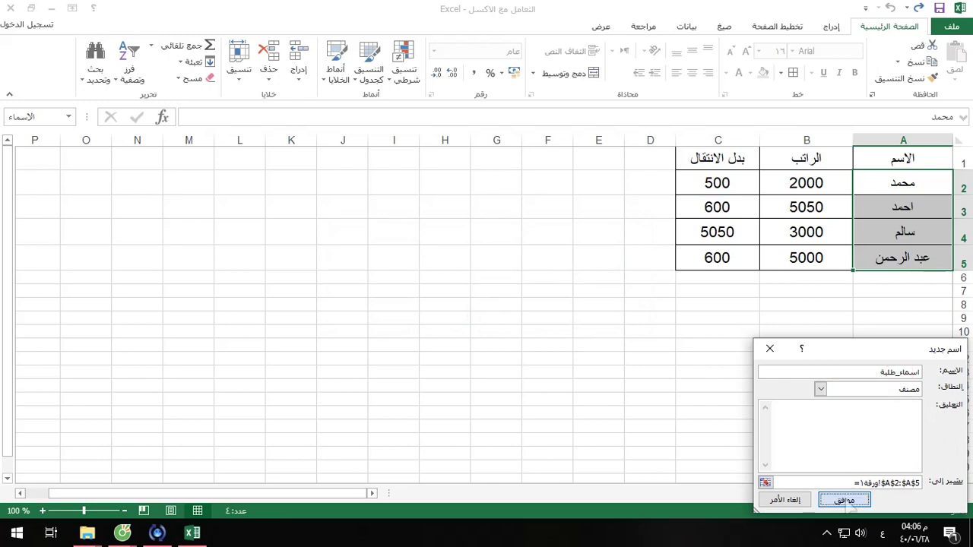
{"action": "left_click", "coordinate": [844, 500]}
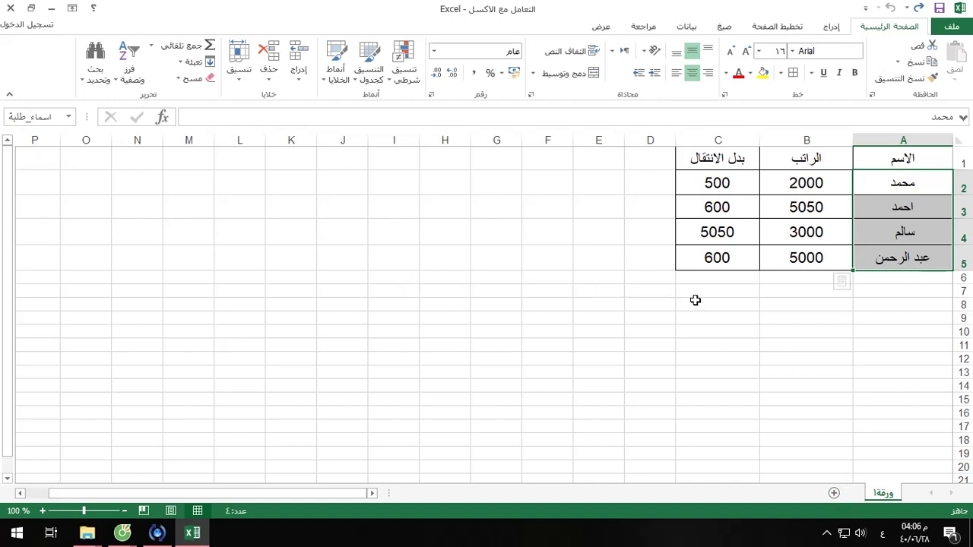
Select B2:C5 and define the name درجات_الطلبة for it.
{"action": "left_click_drag", "start_coordinate": [813, 183], "coordinate": [717, 257]}
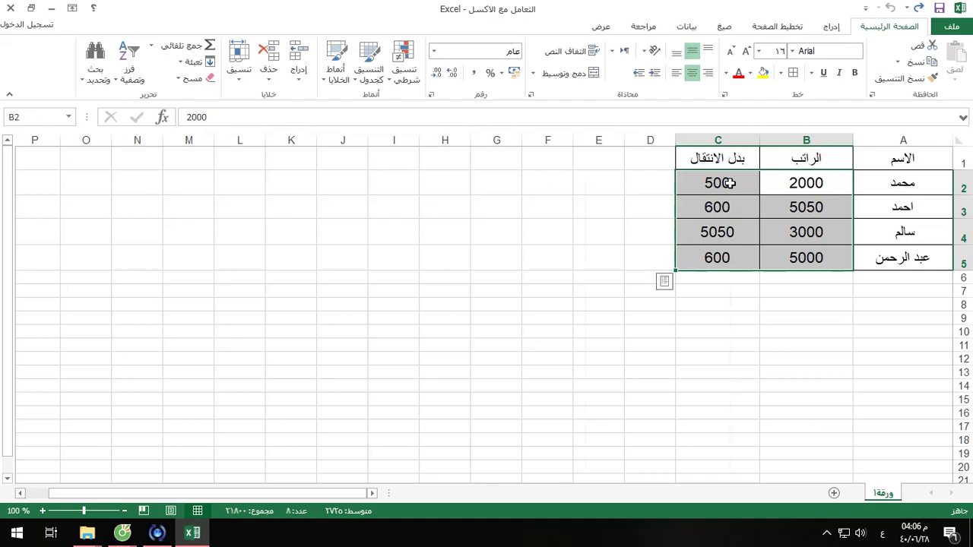
{"action": "right_click", "coordinate": [728, 185]}
{"action": "left_click", "coordinate": [684, 441]}
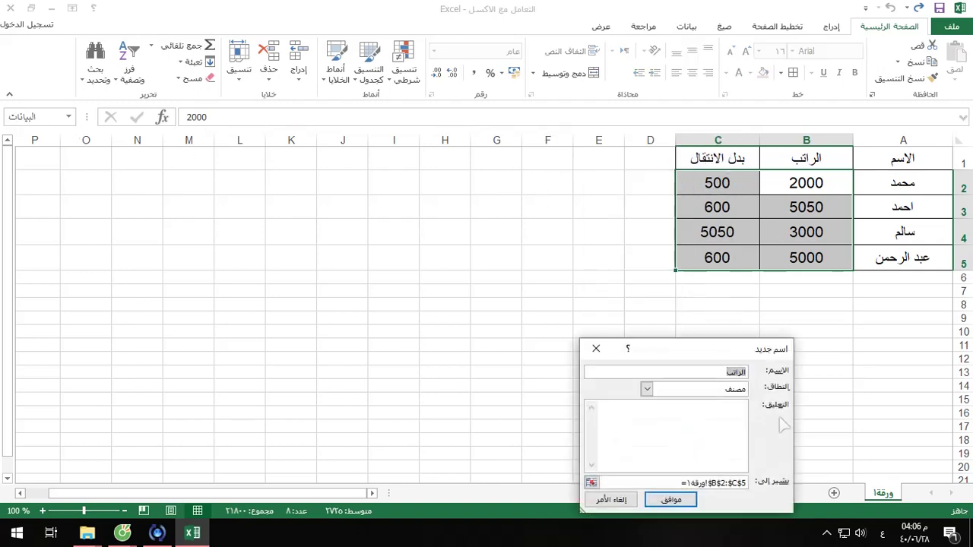
{"action": "type", "text": "م"}
{"action": "type", "text": "بة"}
{"action": "left_click", "coordinate": [670, 500]}
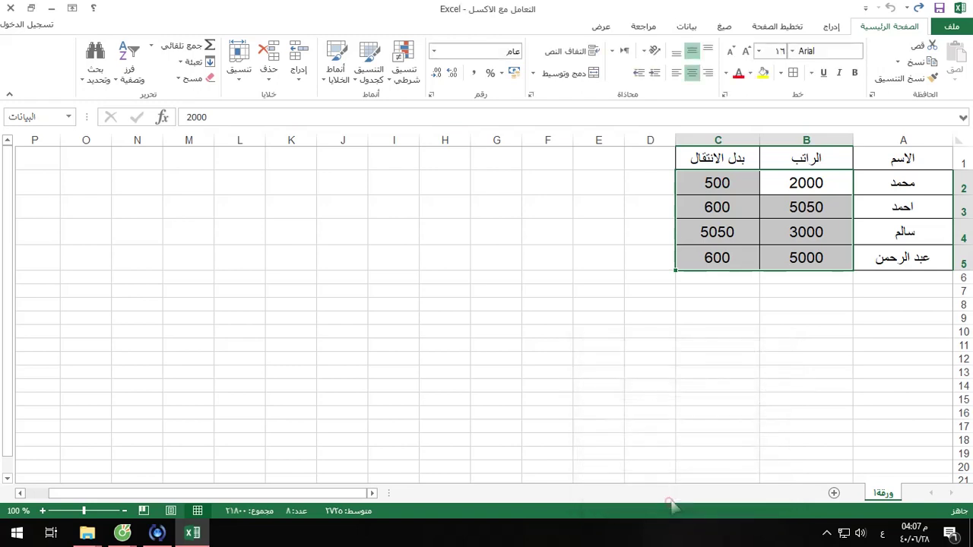
Use the Name Box to jump to اسماء_طلبة, then البيانات, then العناوين.
{"action": "left_click", "coordinate": [70, 117]}
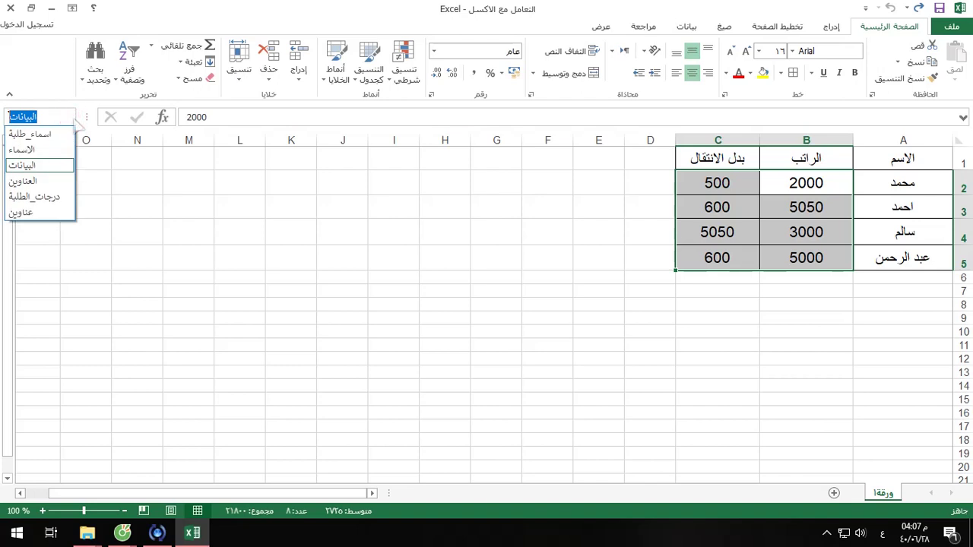
{"action": "left_click", "coordinate": [30, 133]}
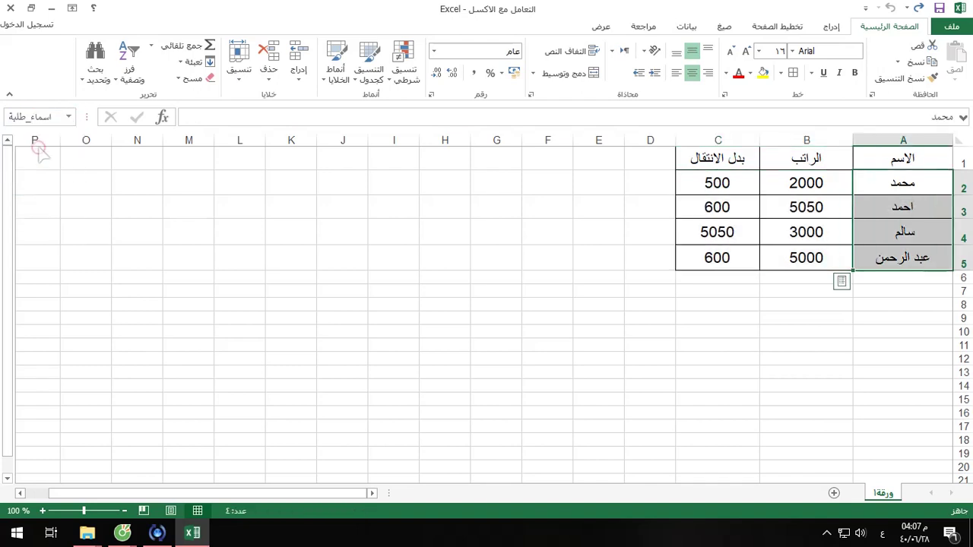
{"action": "left_click", "coordinate": [68, 118]}
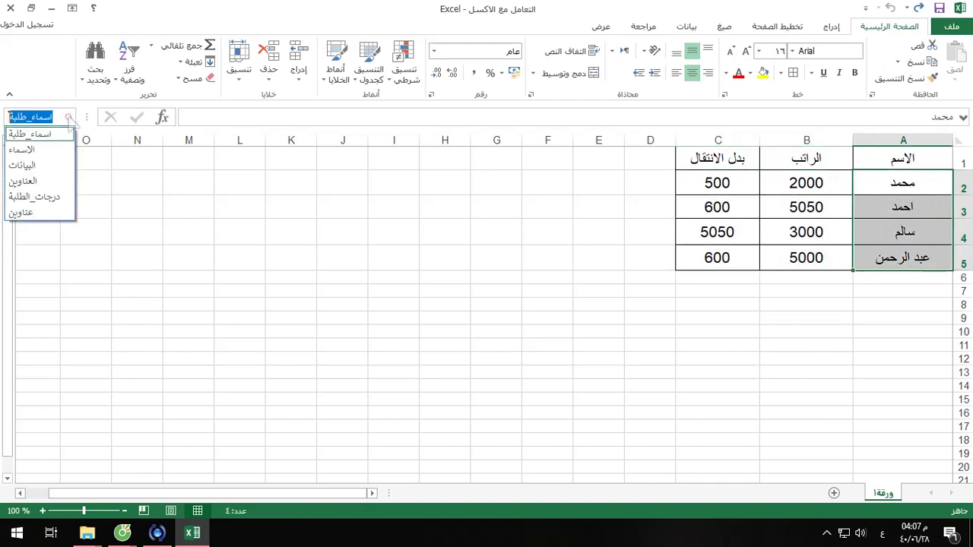
{"action": "left_click", "coordinate": [45, 196]}
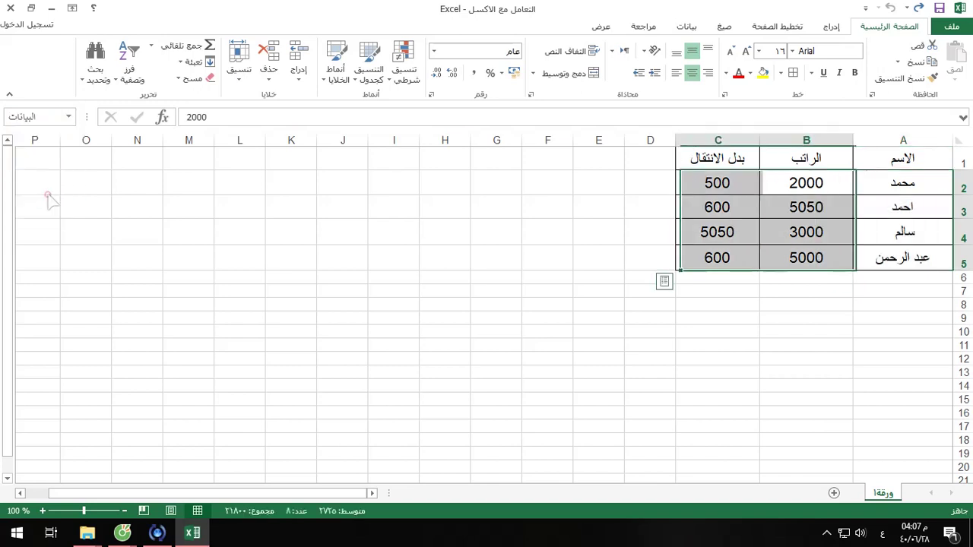
{"action": "left_click", "coordinate": [68, 117]}
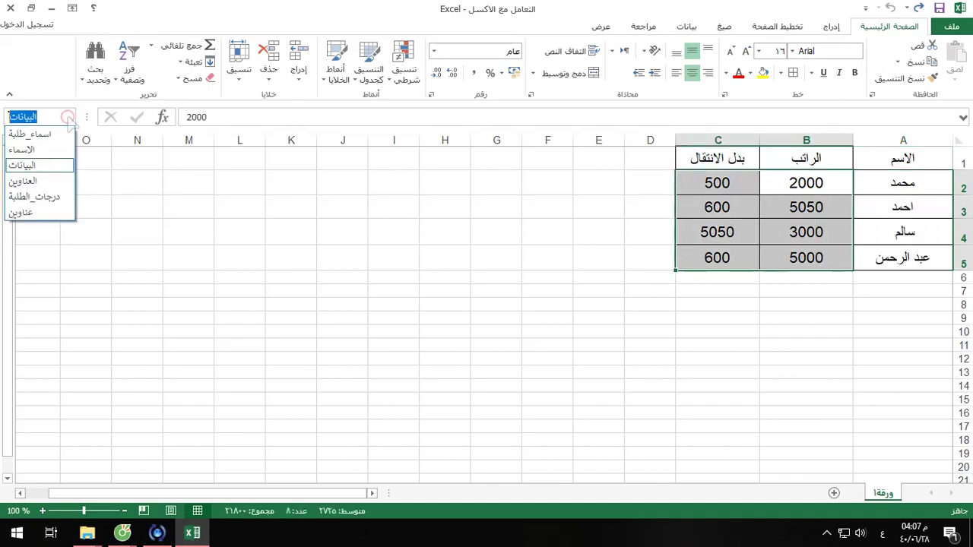
{"action": "left_click", "coordinate": [44, 213]}
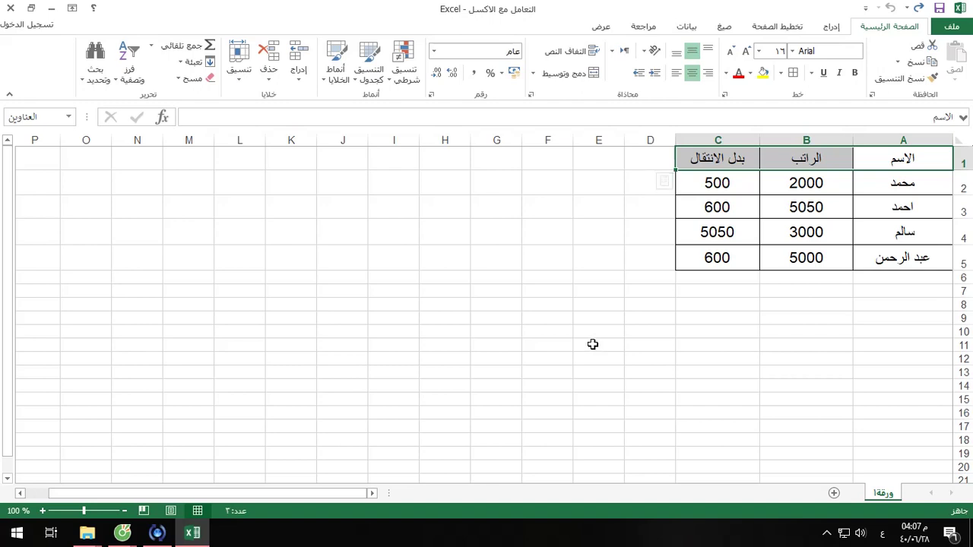
{"action": "left_click", "coordinate": [68, 118]}
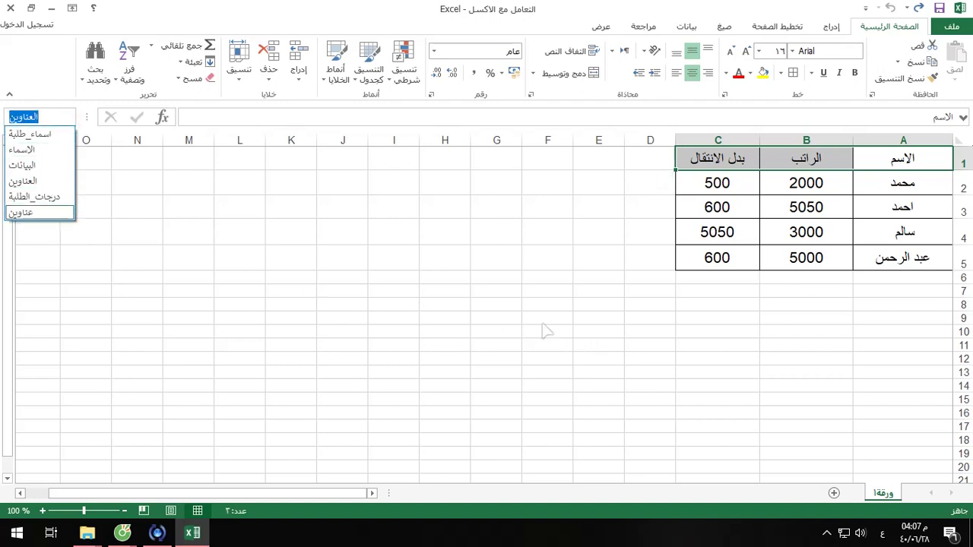
{"action": "key", "text": "Escape"}
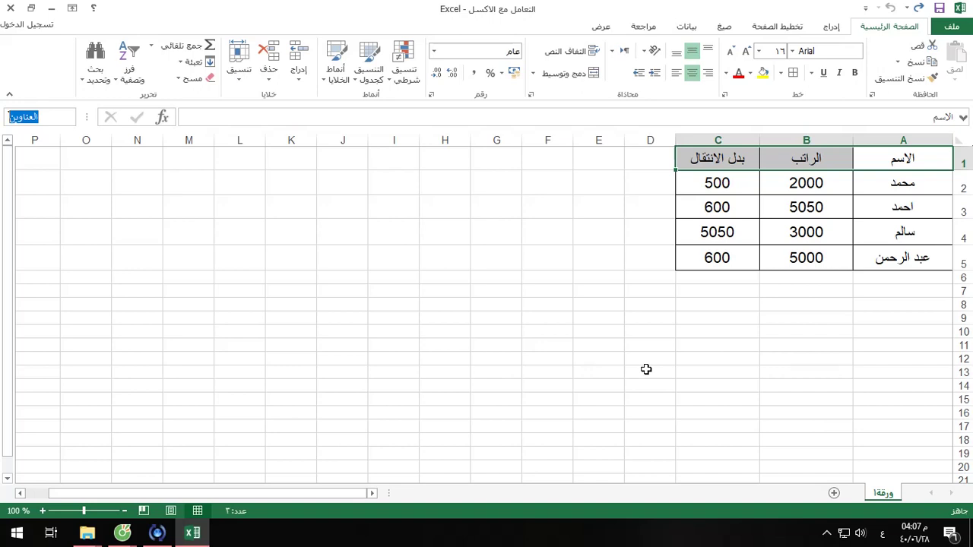
Insert a comment on the 600 allowance in C5 and type its note.
{"action": "left_click", "coordinate": [637, 359]}
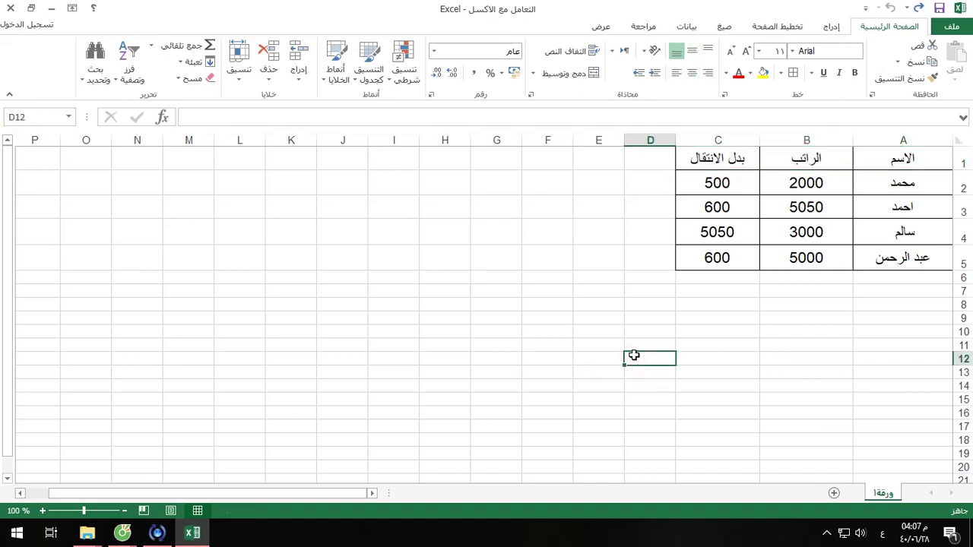
{"action": "left_click", "coordinate": [738, 263]}
{"action": "right_click", "coordinate": [736, 261]}
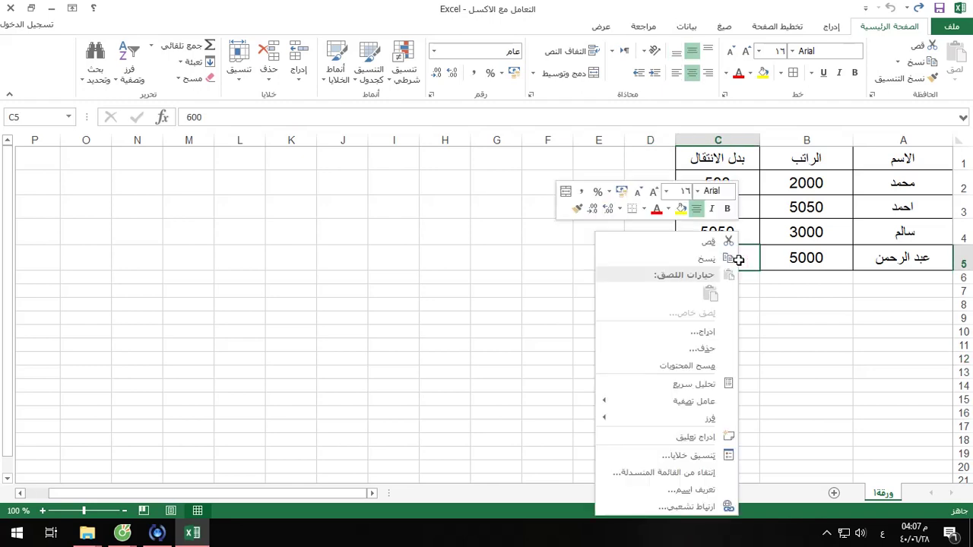
{"action": "left_click", "coordinate": [694, 437]}
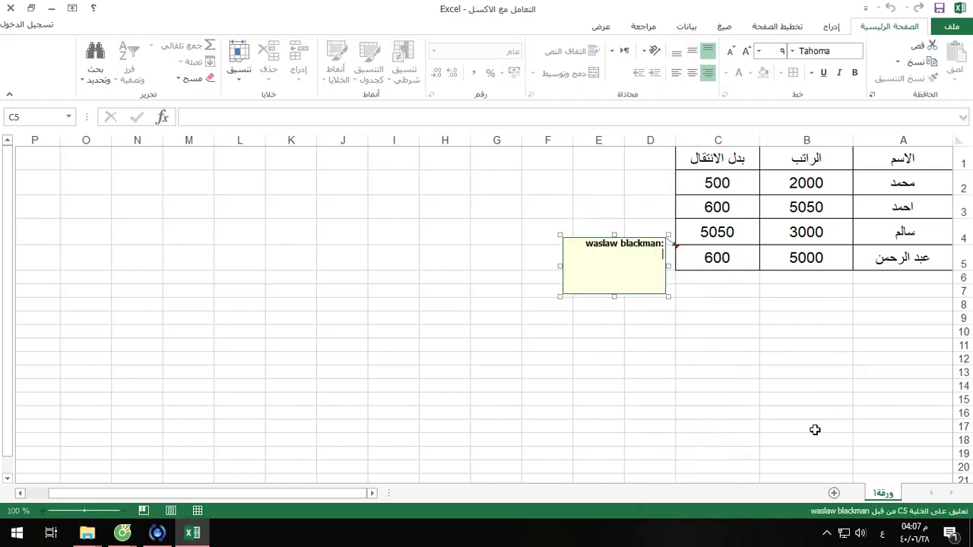
{"action": "type", "text": "م"}
{"action": "type", "text": " عبد ال"}
{"action": "type", "text": "حمن في"}
{"action": "type", "text": " م"}
{"action": "key", "text": "BackSpace"}
{"action": "key", "text": "BackSpace"}
{"action": "key", "text": "BackSpace"}
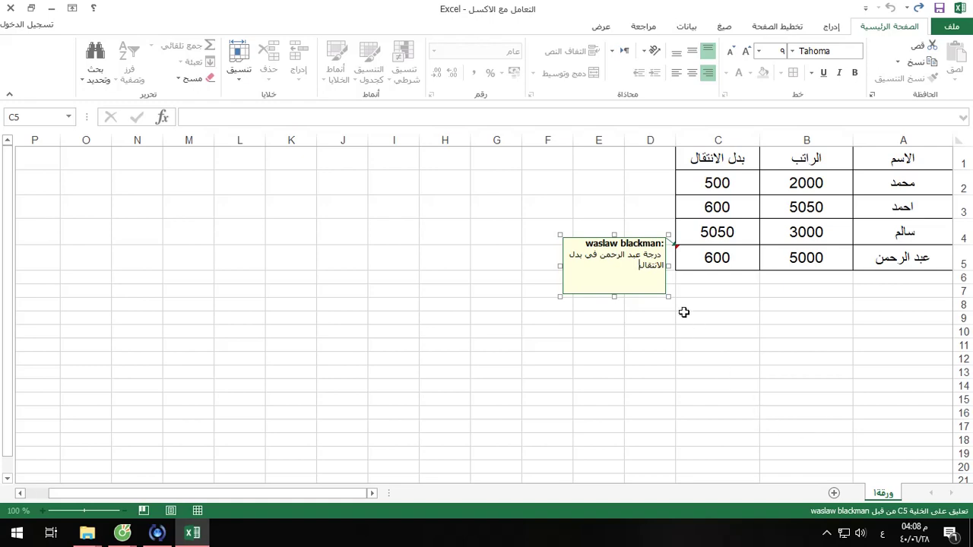
Trim the comment to بدل انتقال عبد الرحمن, deleting the author name and extra words.
{"action": "left_click_drag", "start_coordinate": [628, 266], "coordinate": [698, 250]}
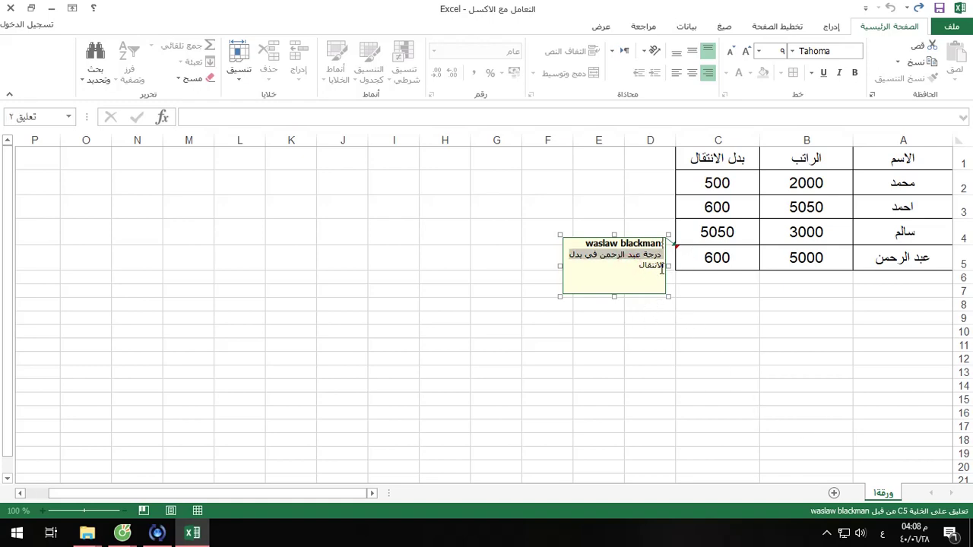
{"action": "left_click", "coordinate": [652, 267]}
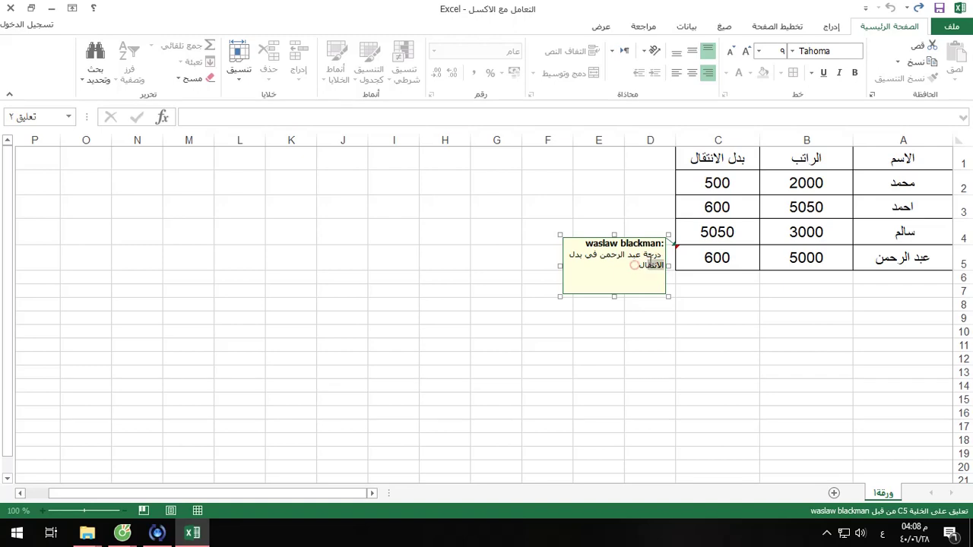
{"action": "left_click_drag", "start_coordinate": [647, 267], "coordinate": [658, 259]}
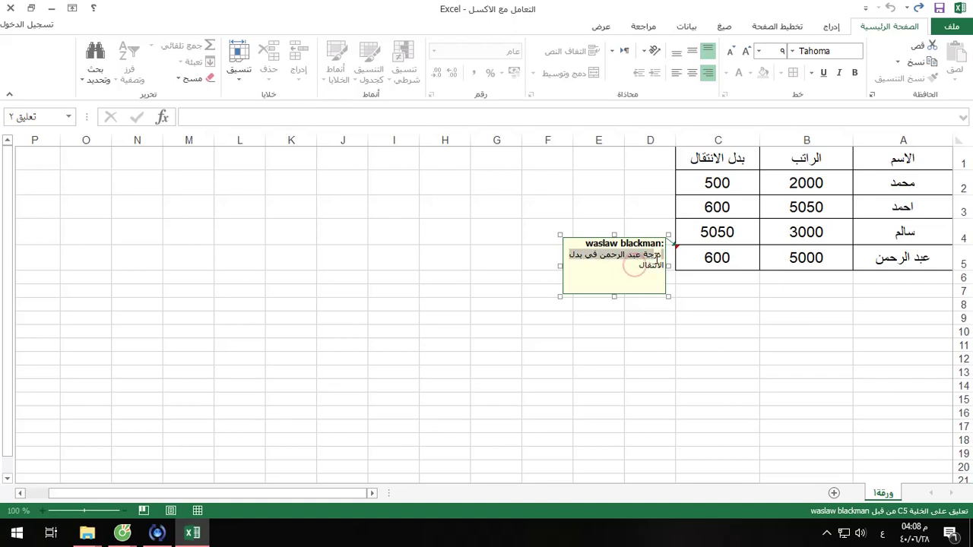
{"action": "double_click", "coordinate": [579, 256]}
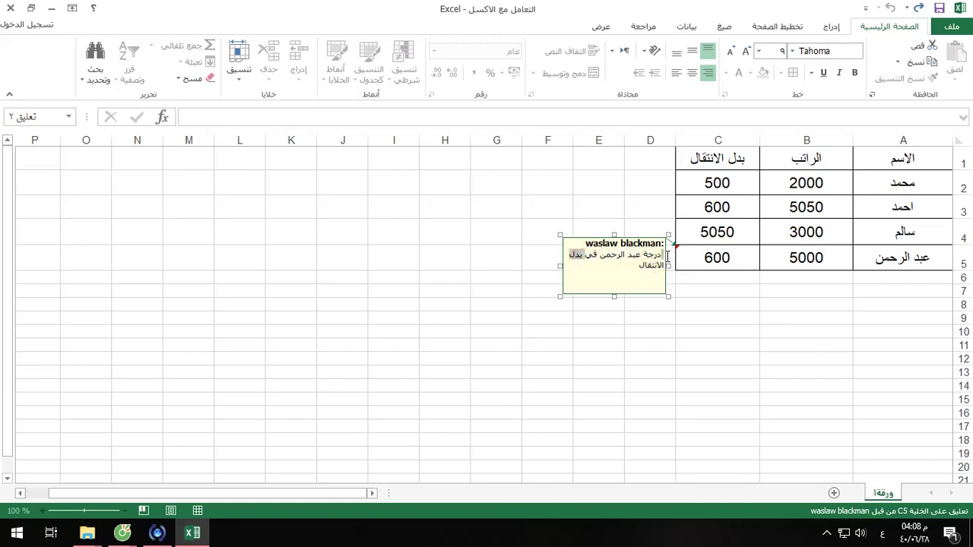
{"action": "left_click", "coordinate": [661, 255], "text": "shift"}
{"action": "key", "text": "Delete"}
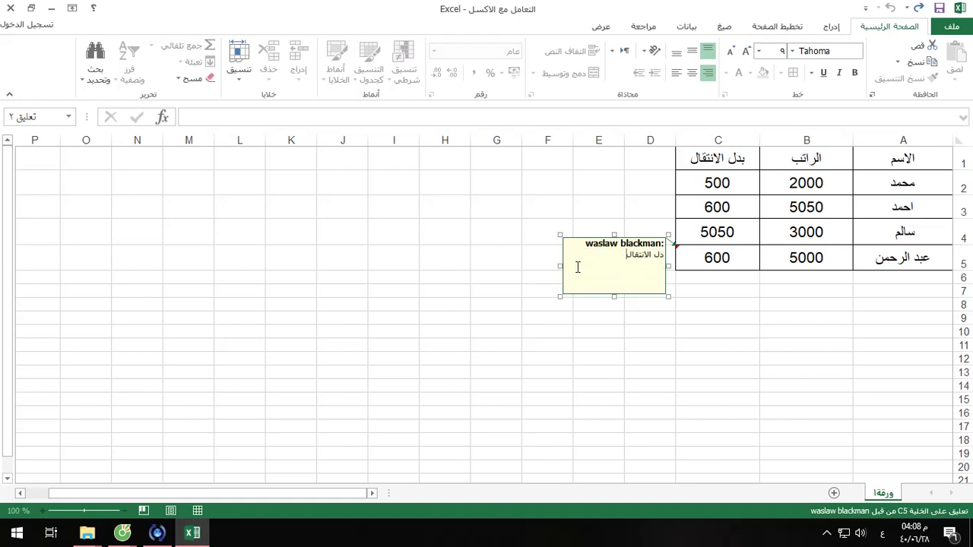
{"action": "key", "text": "BackSpace"}
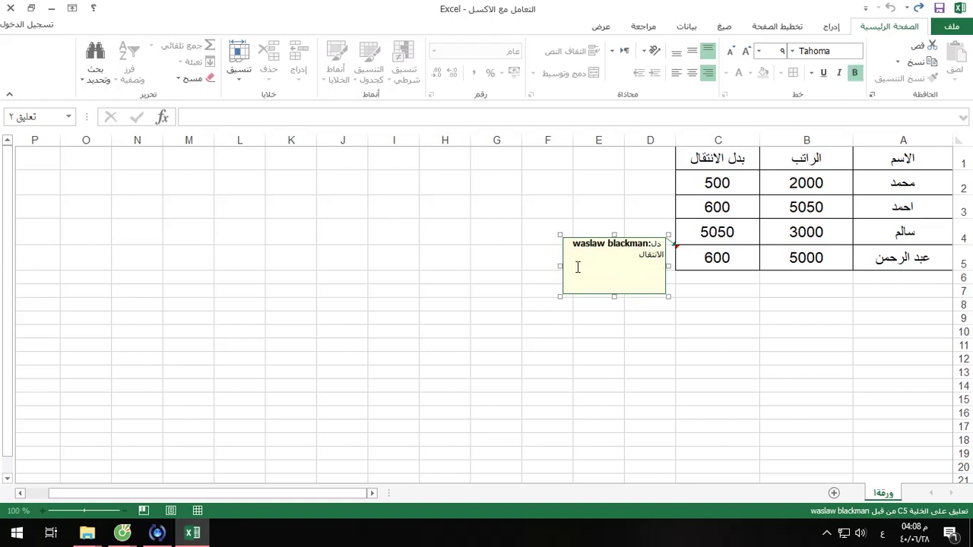
{"action": "key", "text": "BackSpace"}
{"action": "key", "text": "BackSpace"}
{"action": "key", "text": "BackSpace"}
{"action": "key", "text": "BackSpace"}
{"action": "key", "text": "BackSpace"}
{"action": "key", "text": "BackSpace"}
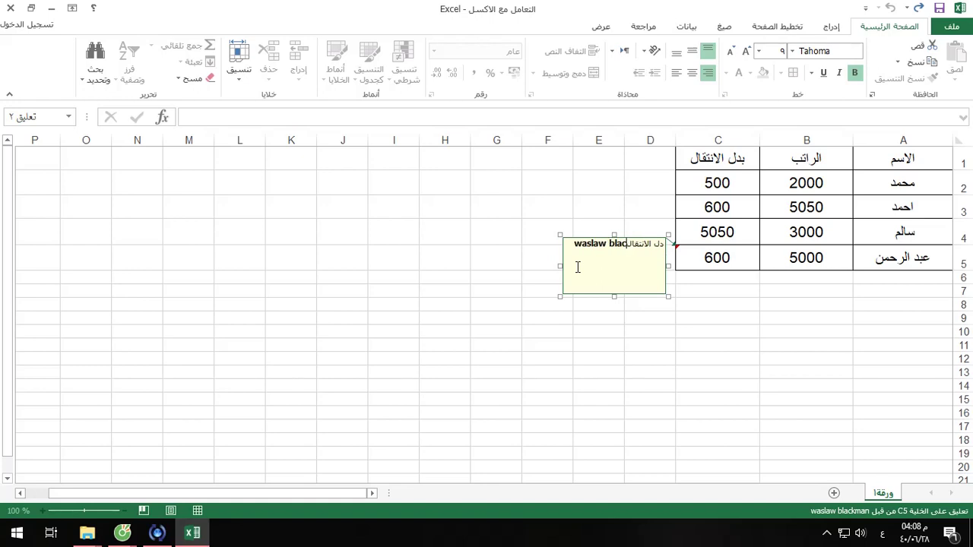
{"action": "key", "text": "BackSpace"}
{"action": "key", "text": "BackSpace"}
{"action": "key", "text": "BackSpace"}
{"action": "key", "text": "BackSpace"}
{"action": "key", "text": "BackSpace"}
{"action": "key", "text": "BackSpace"}
{"action": "key", "text": "Delete"}
{"action": "key", "text": "Delete"}
{"action": "key", "text": "Delete"}
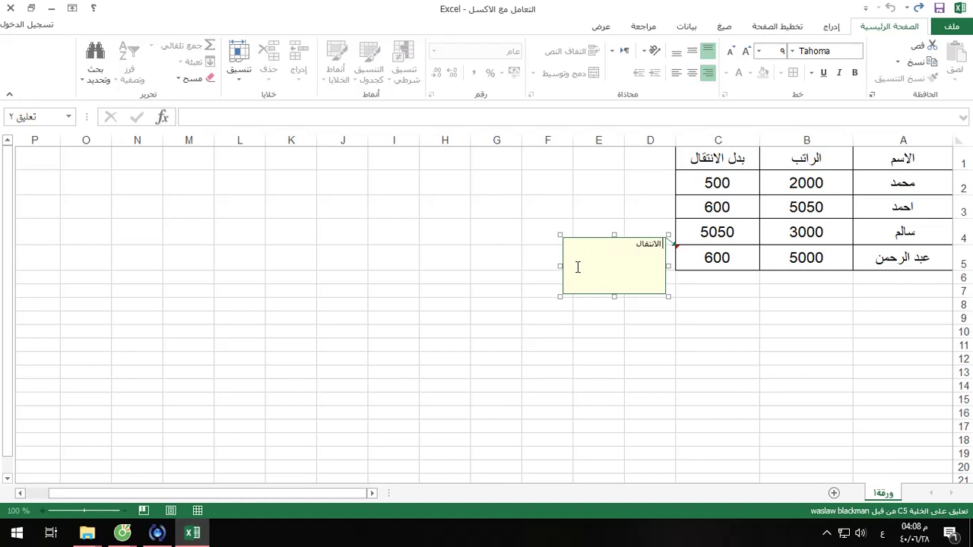
{"action": "key", "text": "Delete"}
{"action": "key", "text": "Delete"}
{"action": "key", "text": "Delete"}
{"action": "key", "text": "Delete"}
{"action": "key", "text": "Delete"}
{"action": "left_click", "coordinate": [700, 371]}
{"action": "mouse_move", "coordinate": [677, 248]}
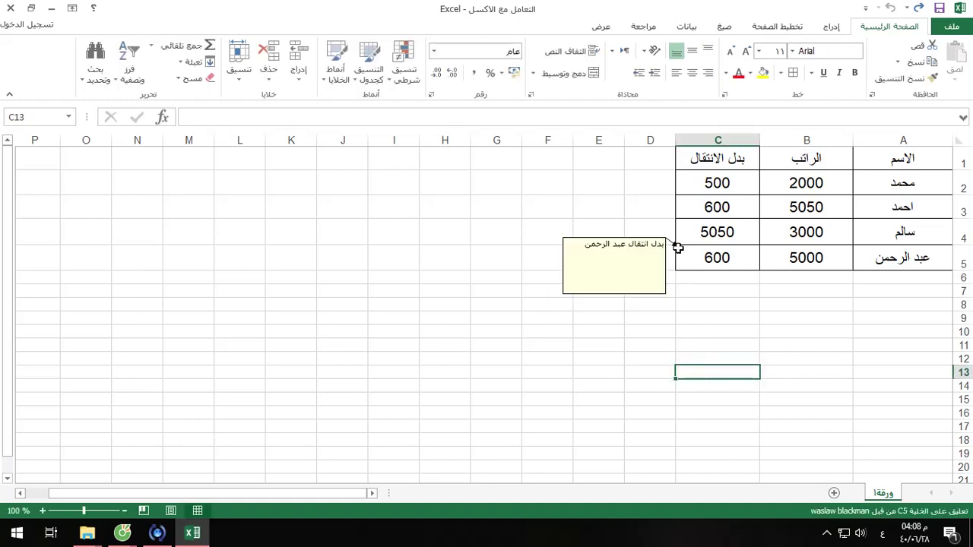
{"action": "left_click", "coordinate": [698, 257]}
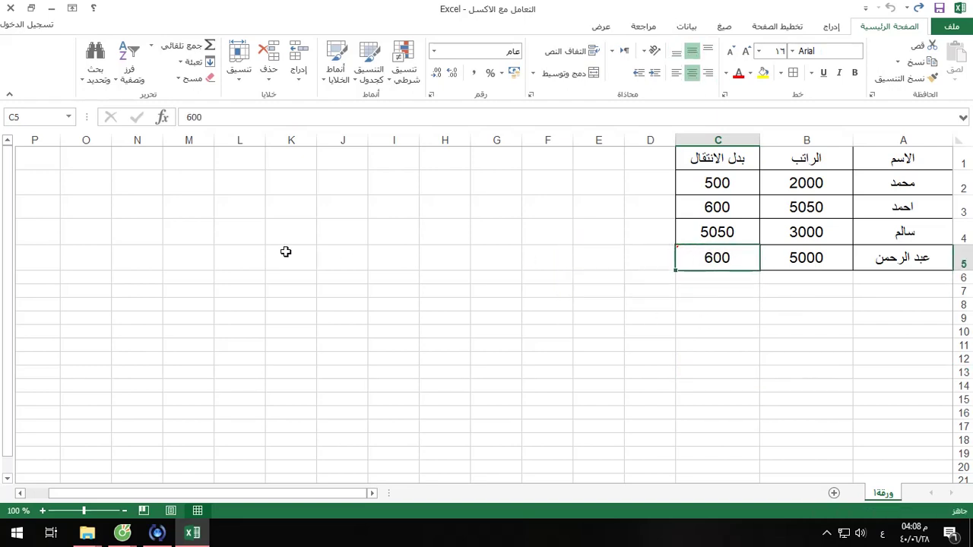
{"action": "left_click", "coordinate": [97, 76]}
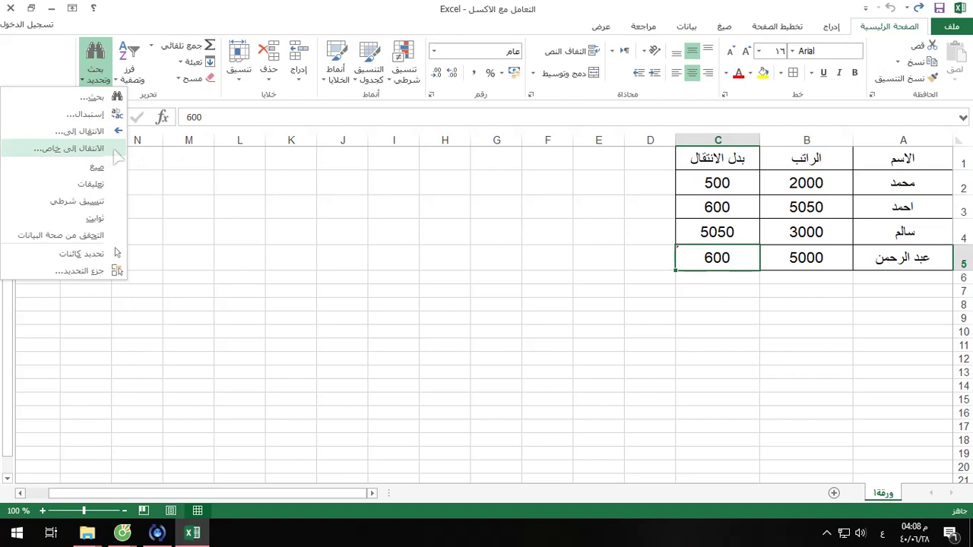
{"action": "left_click", "coordinate": [76, 148]}
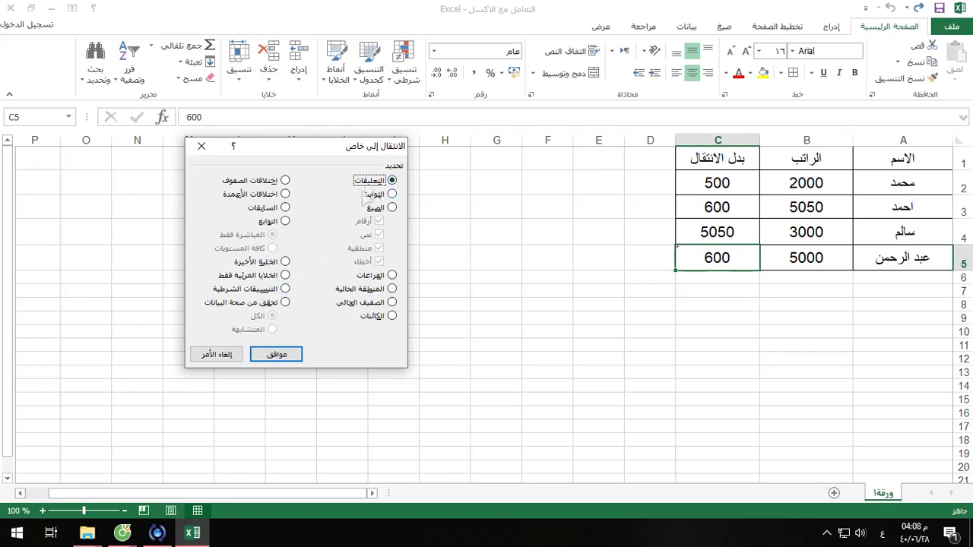
{"action": "left_click", "coordinate": [276, 355]}
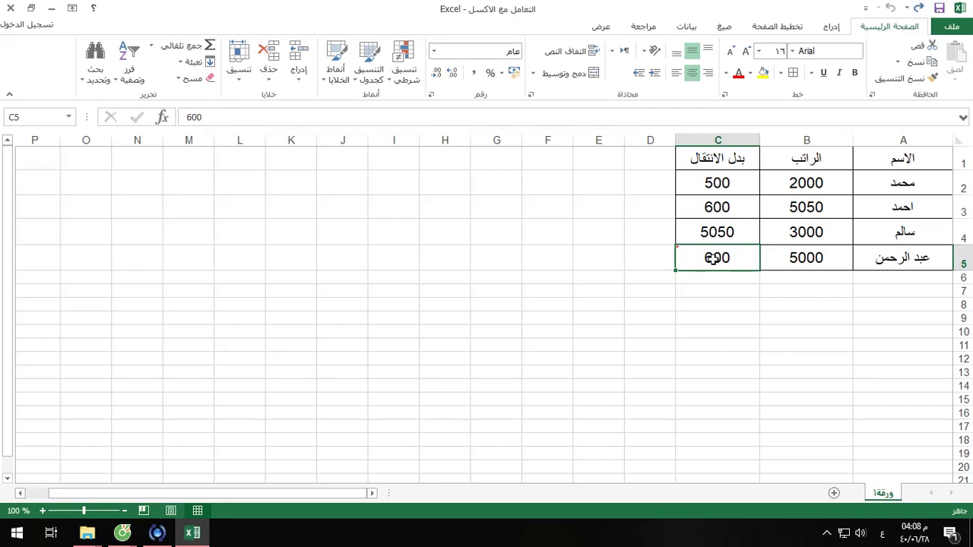
{"action": "left_click", "coordinate": [652, 319]}
{"action": "left_click", "coordinate": [722, 192]}
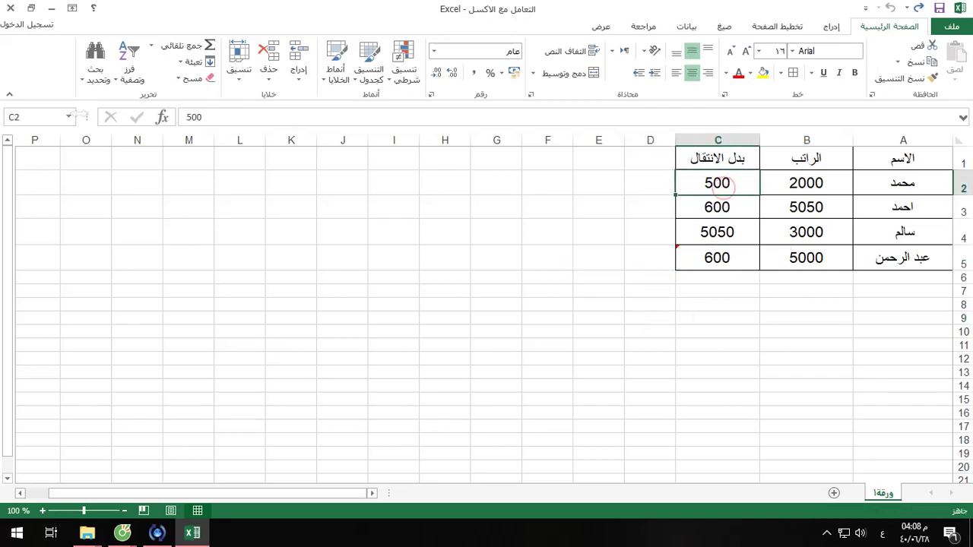
{"action": "left_click", "coordinate": [84, 76]}
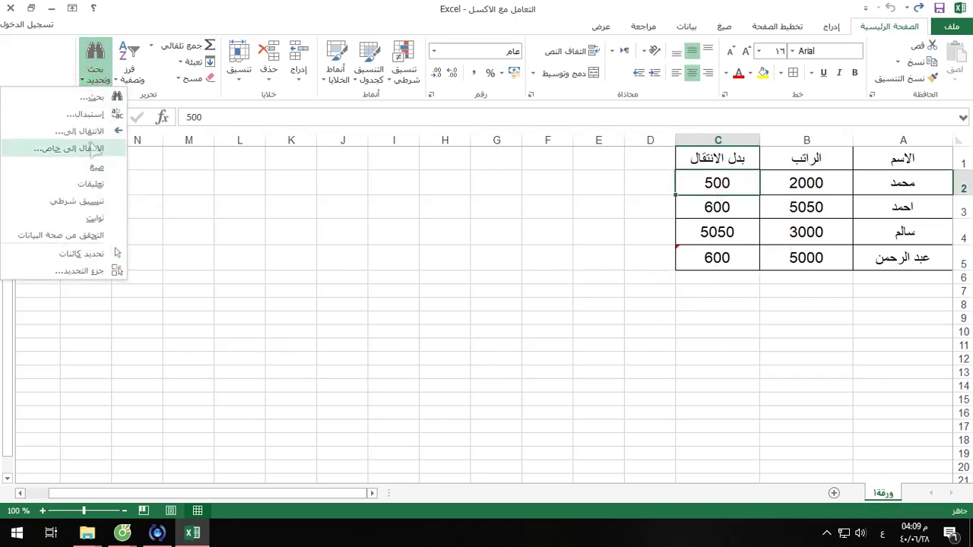
{"action": "left_click", "coordinate": [92, 149]}
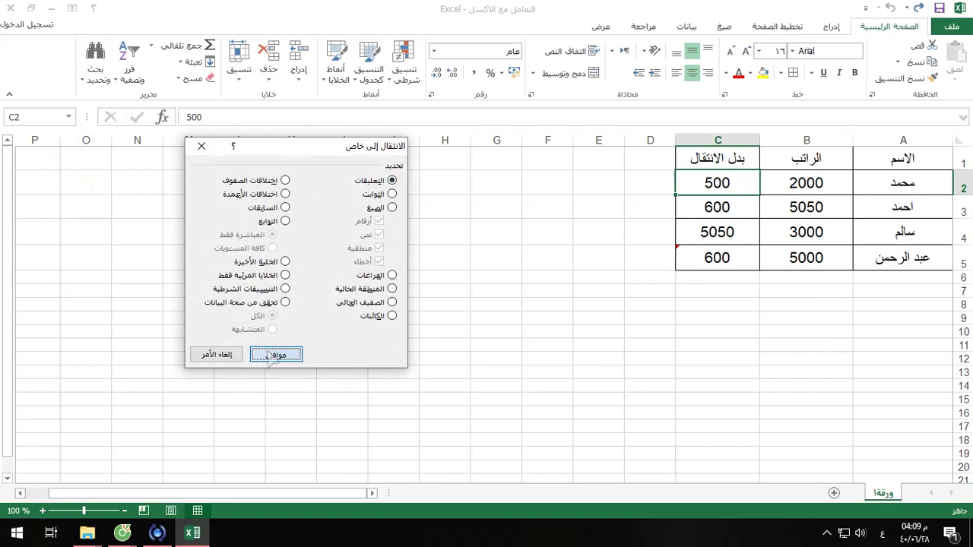
{"action": "left_click", "coordinate": [267, 353]}
{"action": "mouse_move", "coordinate": [689, 257]}
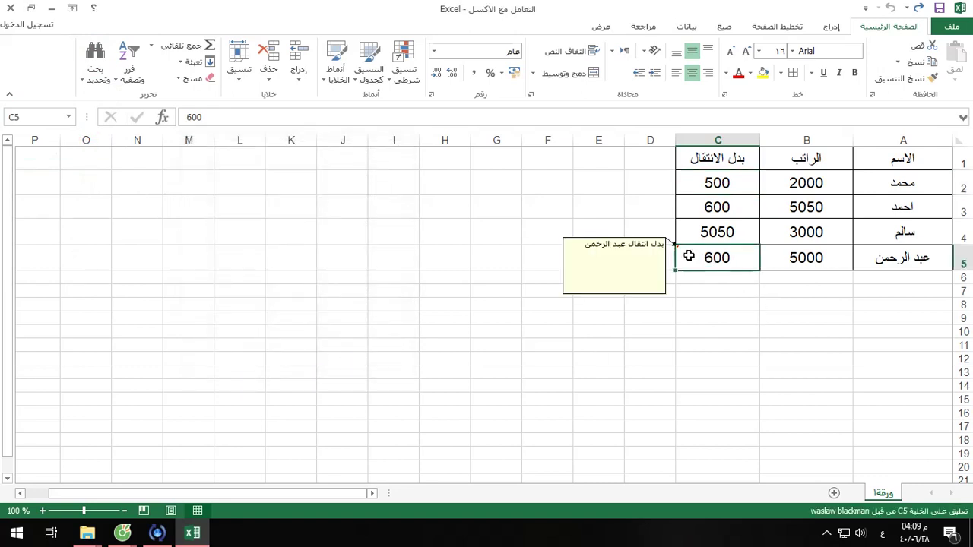
{"action": "left_click", "coordinate": [479, 314]}
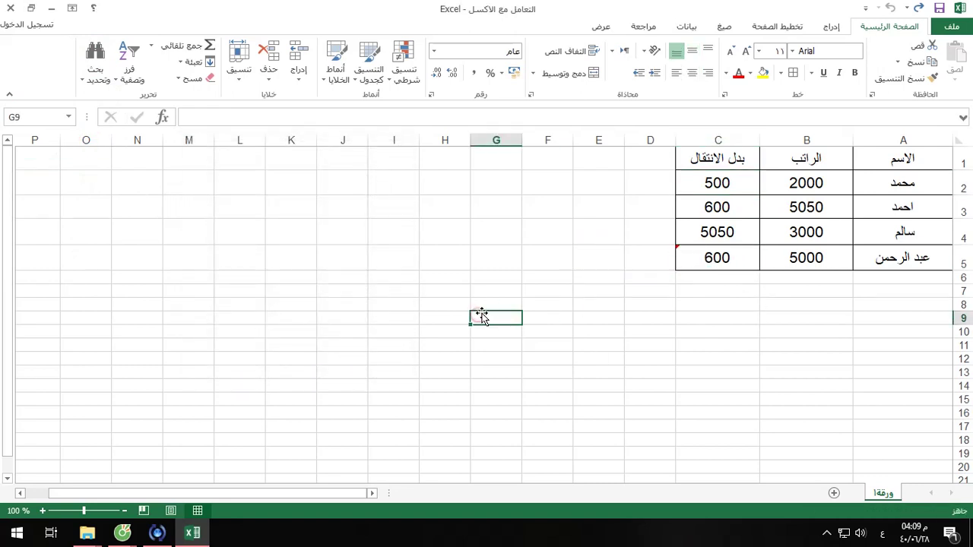
{"action": "left_click", "coordinate": [352, 333]}
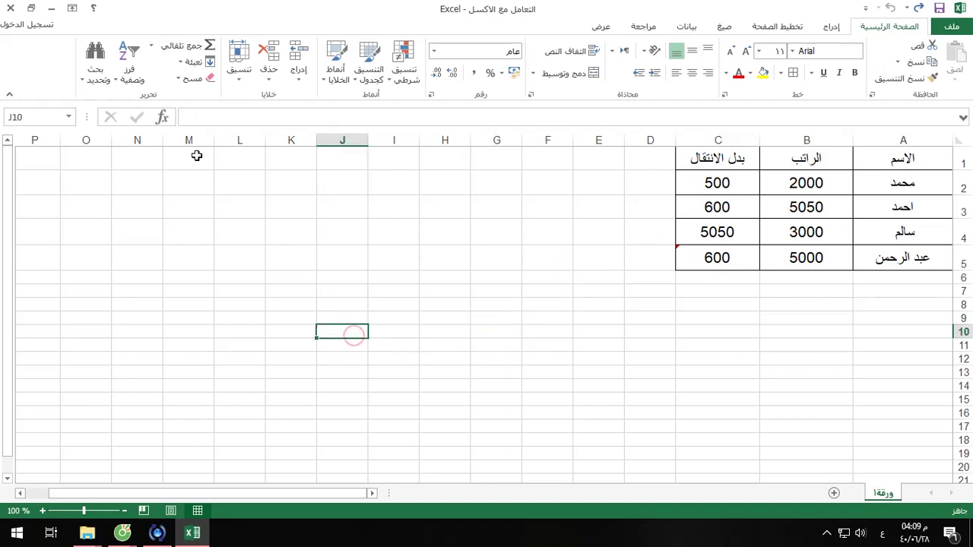
Go to the اسماء_طلبة range A2:A5 via Go To, then deselect it.
{"action": "left_click", "coordinate": [98, 76]}
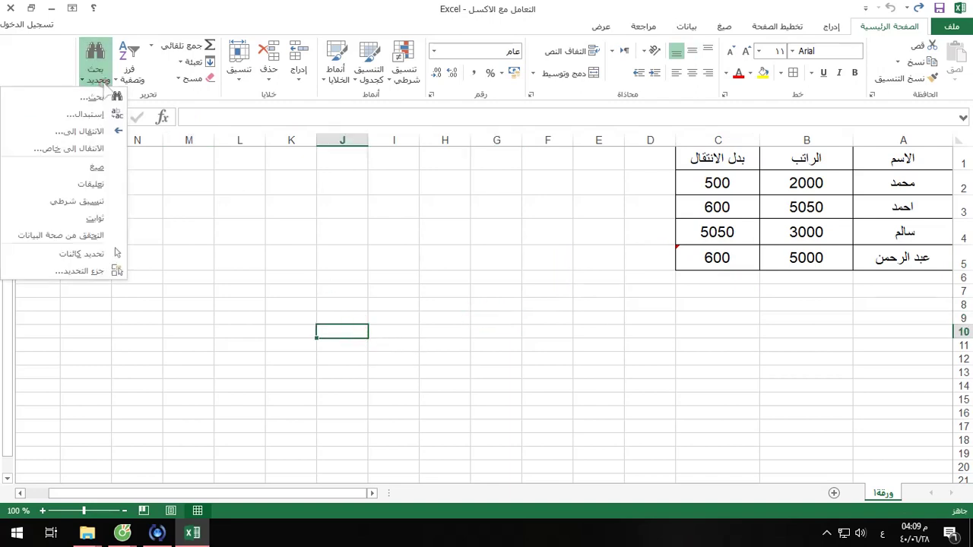
{"action": "left_click", "coordinate": [103, 131]}
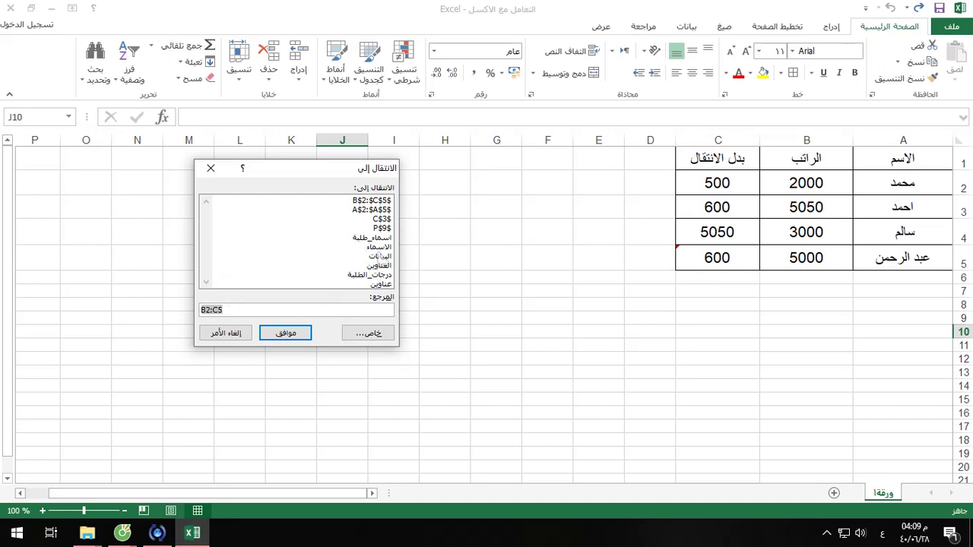
{"action": "left_click", "coordinate": [380, 238]}
{"action": "left_click", "coordinate": [295, 336]}
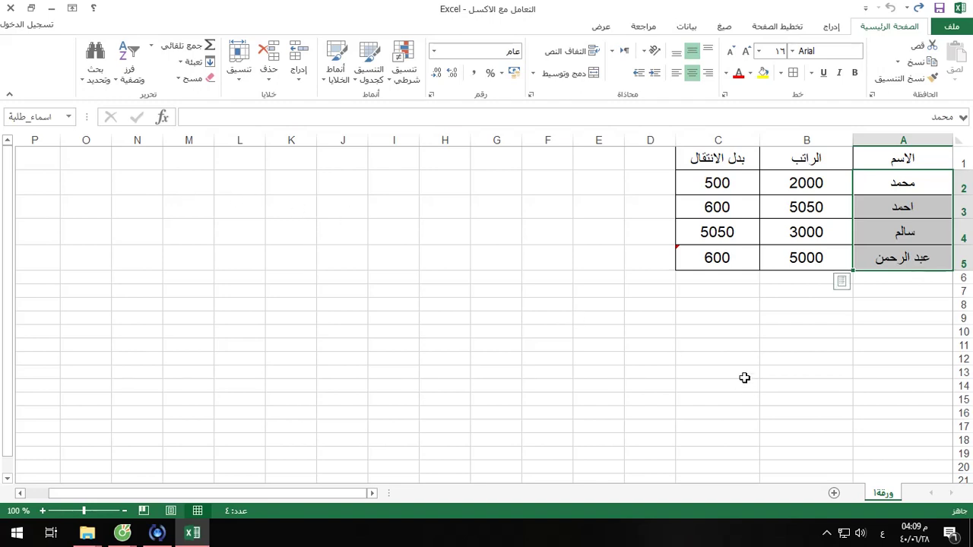
{"action": "left_click", "coordinate": [745, 378]}
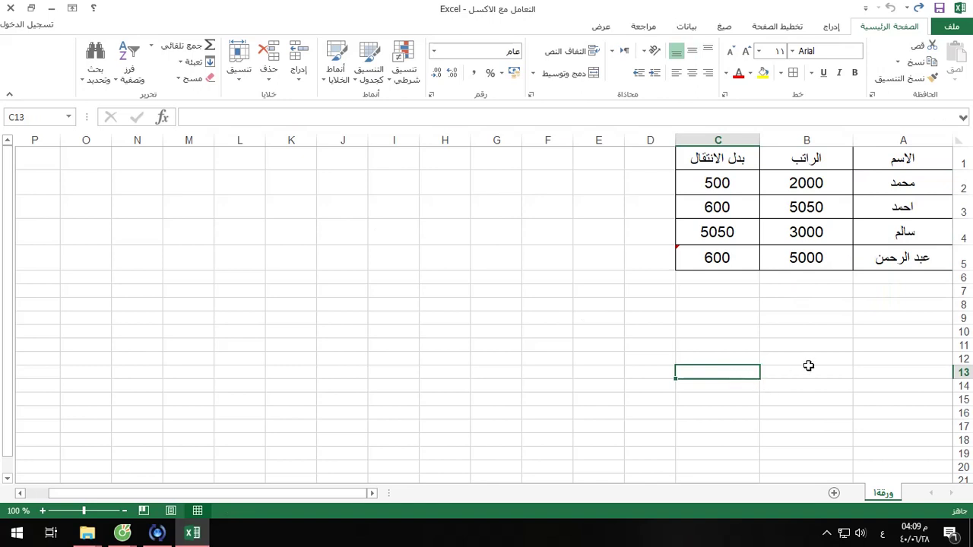
Insert the Comment picture from file into the sheet.
{"action": "left_click", "coordinate": [833, 26]}
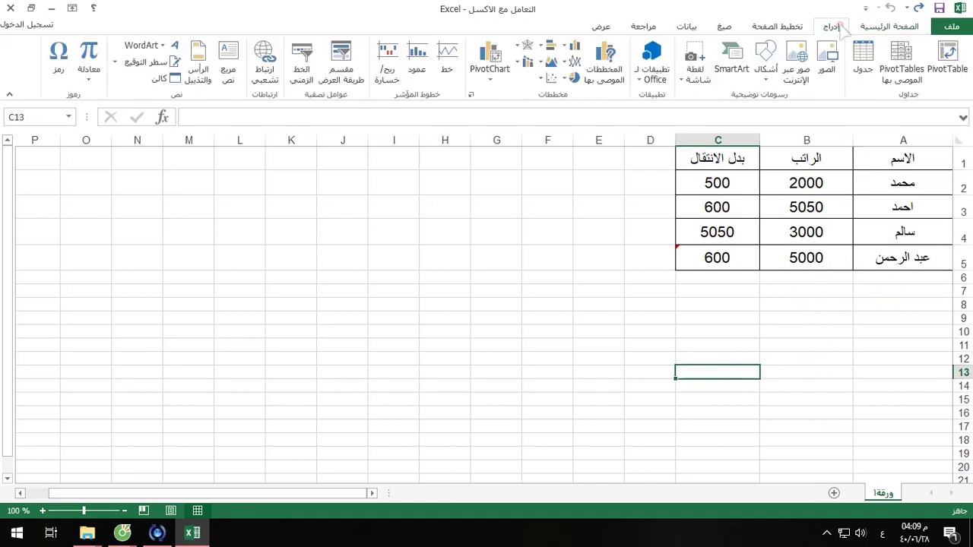
{"action": "left_click", "coordinate": [827, 67]}
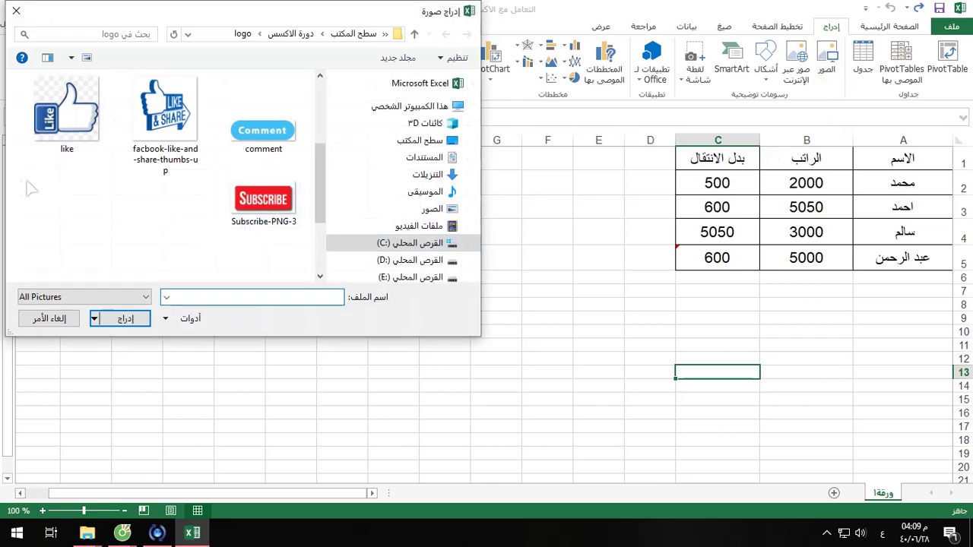
{"action": "left_click", "coordinate": [62, 126]}
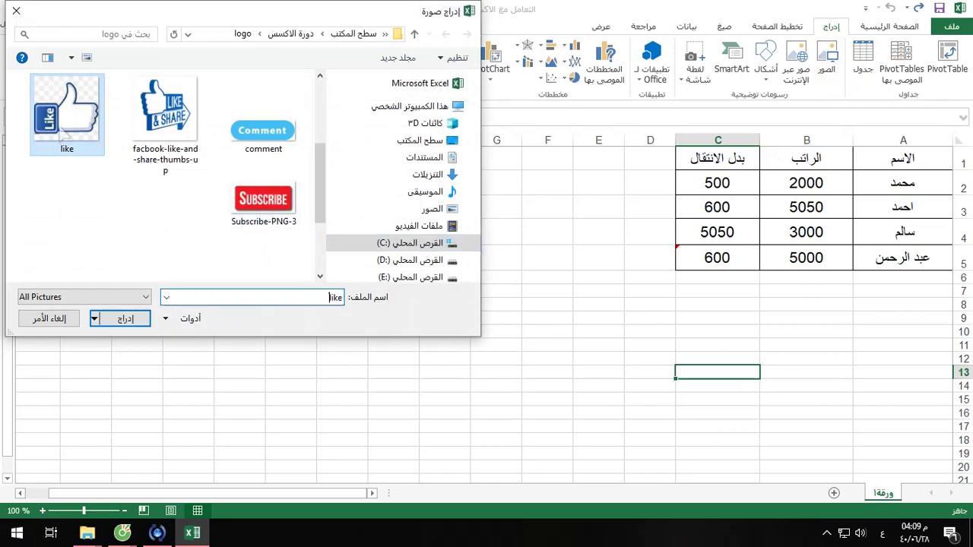
{"action": "left_click", "coordinate": [265, 139]}
{"action": "left_click", "coordinate": [124, 318]}
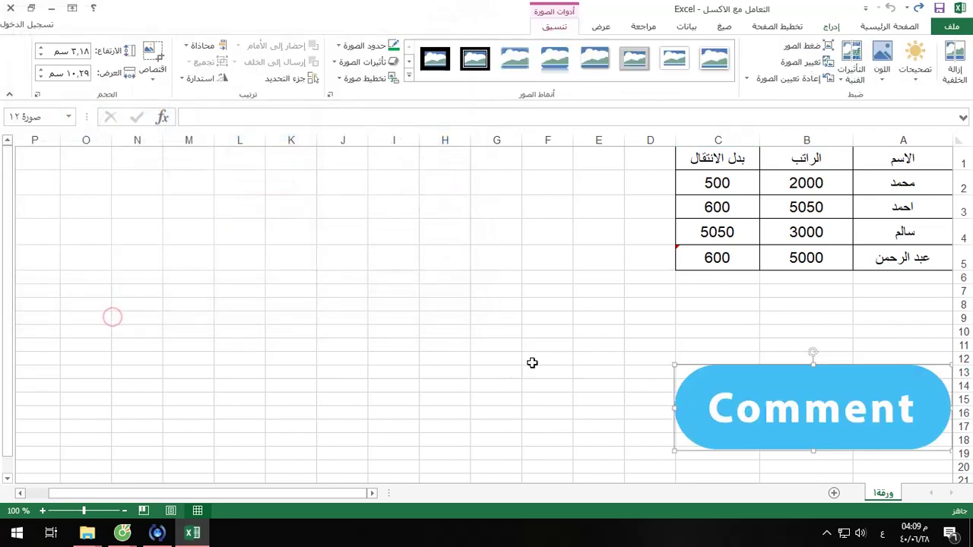
Shrink the Comment picture to about 5.93 cm wide and place it beside column D.
{"action": "mouse_move", "coordinate": [796, 382]}
{"action": "left_mouse_down"}
{"action": "mouse_move", "coordinate": [680, 365]}
{"action": "mouse_move", "coordinate": [481, 196]}
{"action": "left_mouse_up"}
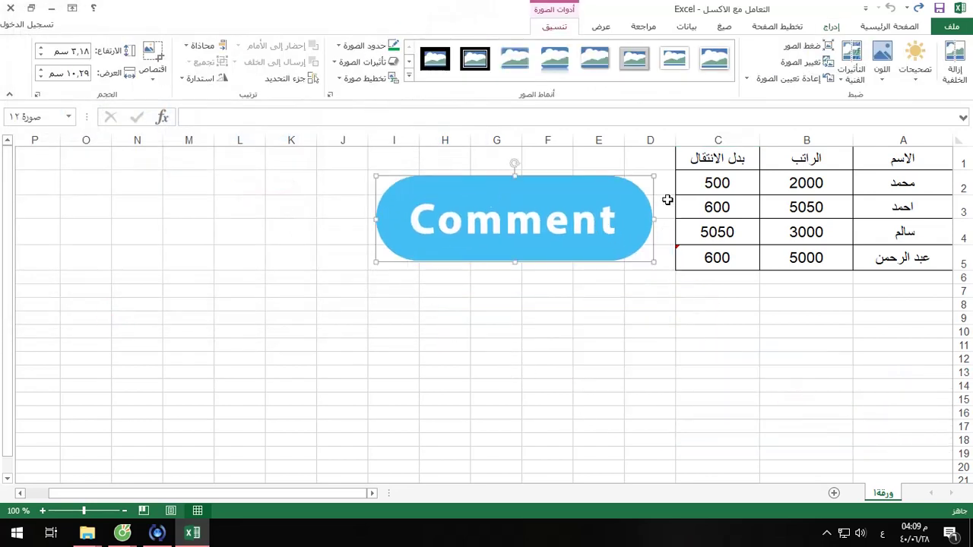
{"action": "left_click_drag", "start_coordinate": [653, 177], "coordinate": [586, 195]}
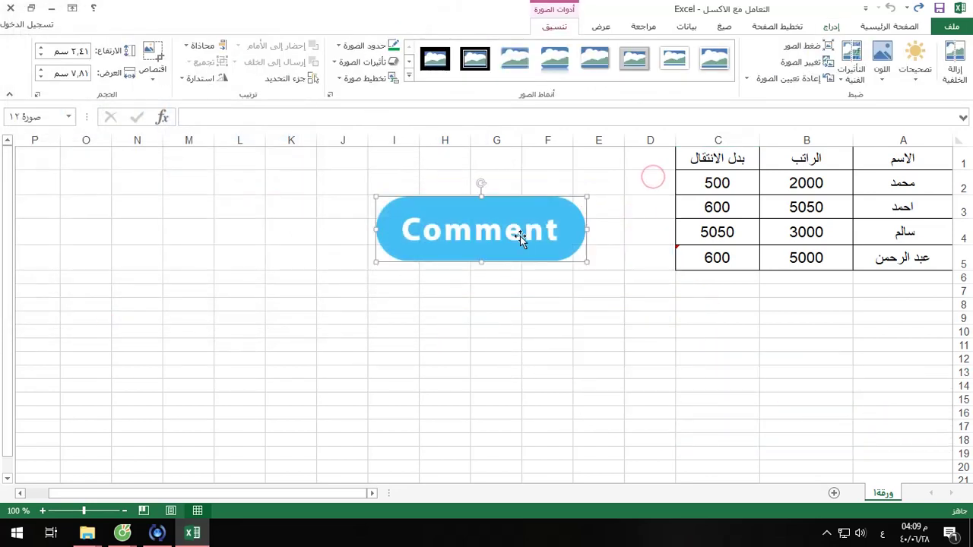
{"action": "left_click_drag", "start_coordinate": [521, 239], "coordinate": [589, 225]}
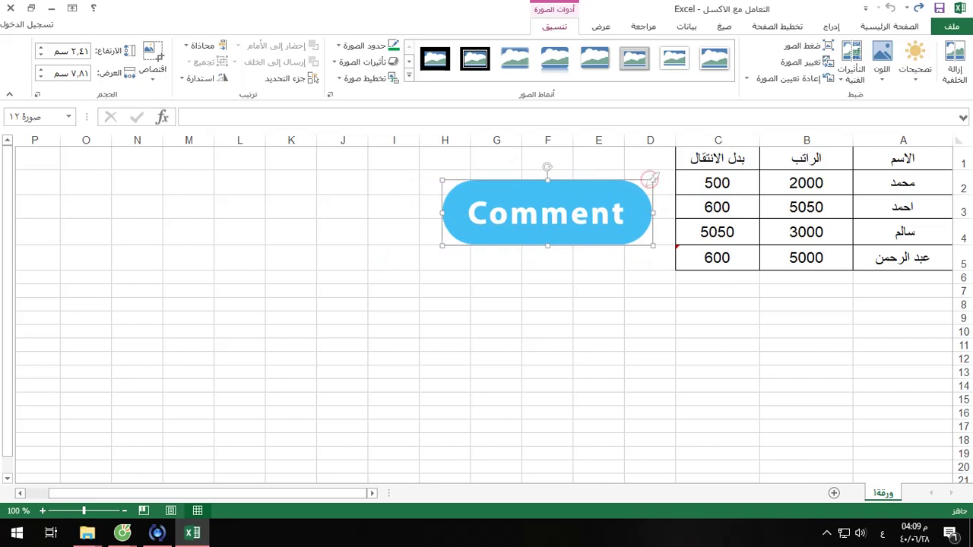
{"action": "left_click_drag", "start_coordinate": [650, 179], "coordinate": [611, 200]}
{"action": "left_click_drag", "start_coordinate": [541, 220], "coordinate": [578, 205]}
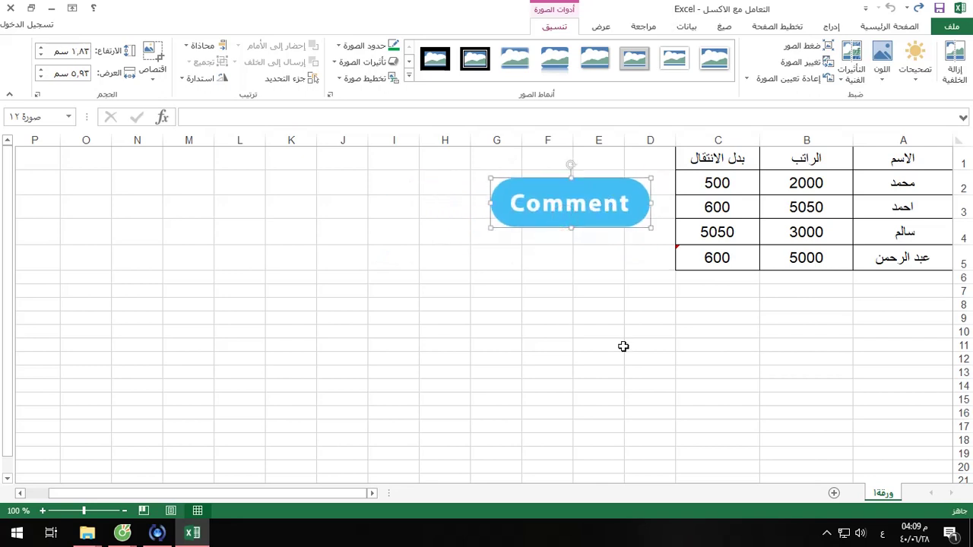
{"action": "left_click", "coordinate": [617, 336]}
{"action": "left_click", "coordinate": [612, 211]}
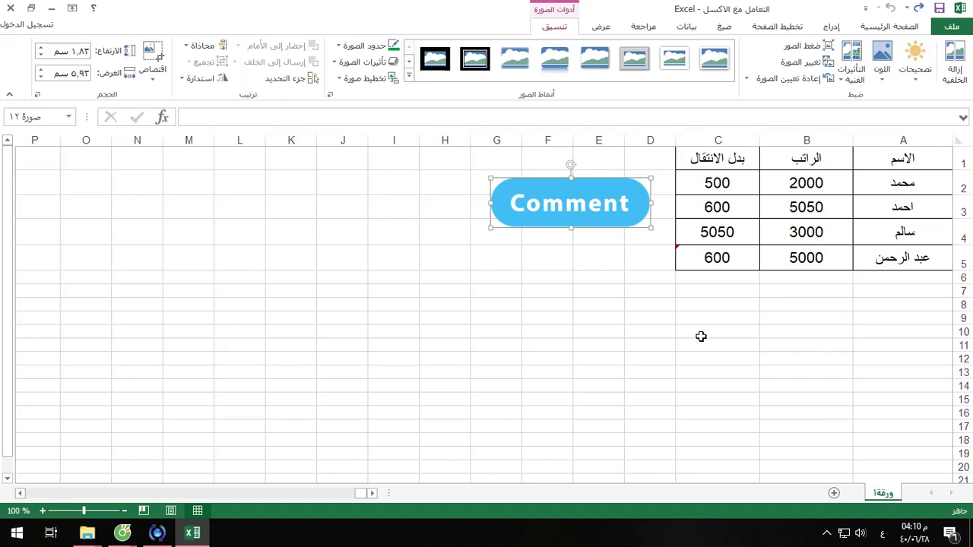
Remove the Comment picture's background, extending the kept area to its top-right and lower-left edges.
{"action": "left_click", "coordinate": [960, 82]}
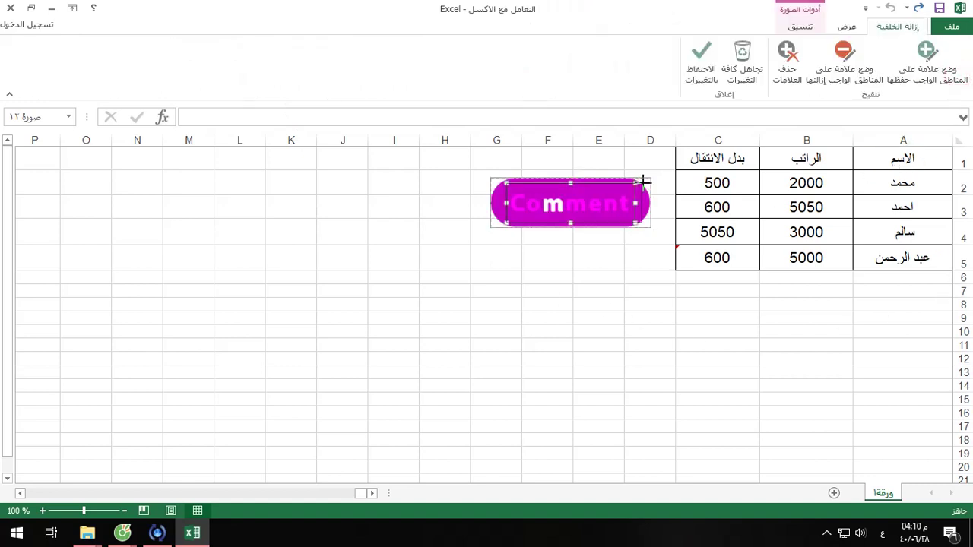
{"action": "left_click_drag", "start_coordinate": [634, 183], "coordinate": [652, 178]}
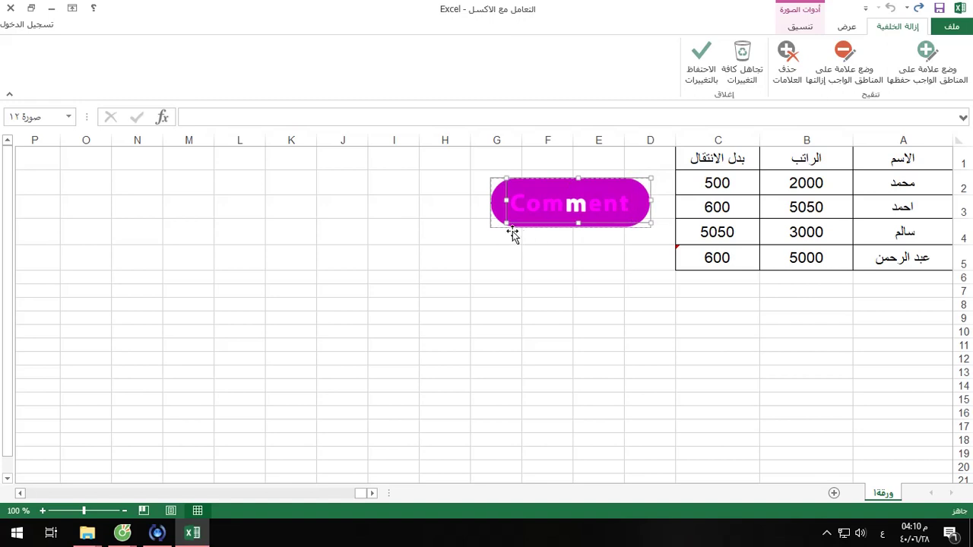
{"action": "left_click_drag", "start_coordinate": [505, 223], "coordinate": [464, 237]}
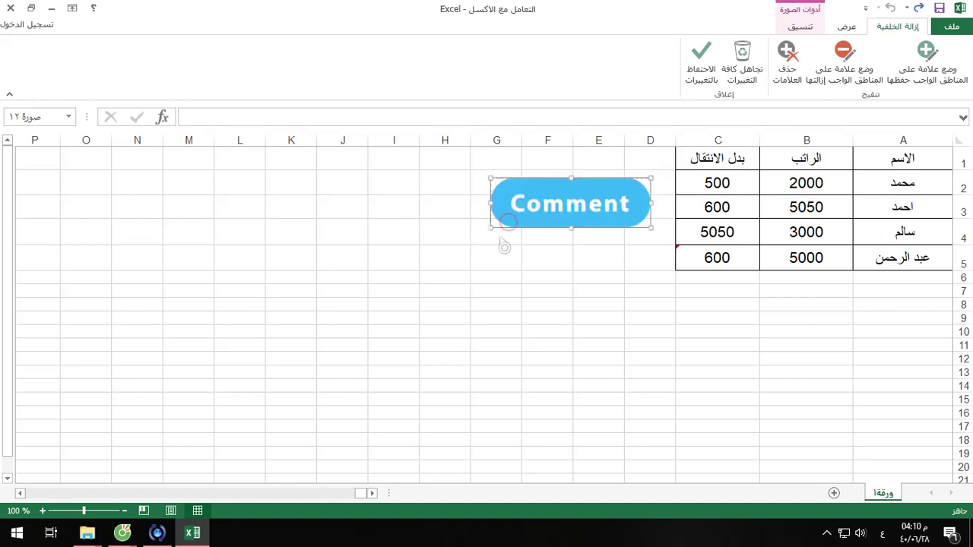
{"action": "left_click", "coordinate": [701, 61]}
Apply a brightness/contrast correction, a gold recolour and a dark artistic effect to the picture.
{"action": "left_click", "coordinate": [916, 76]}
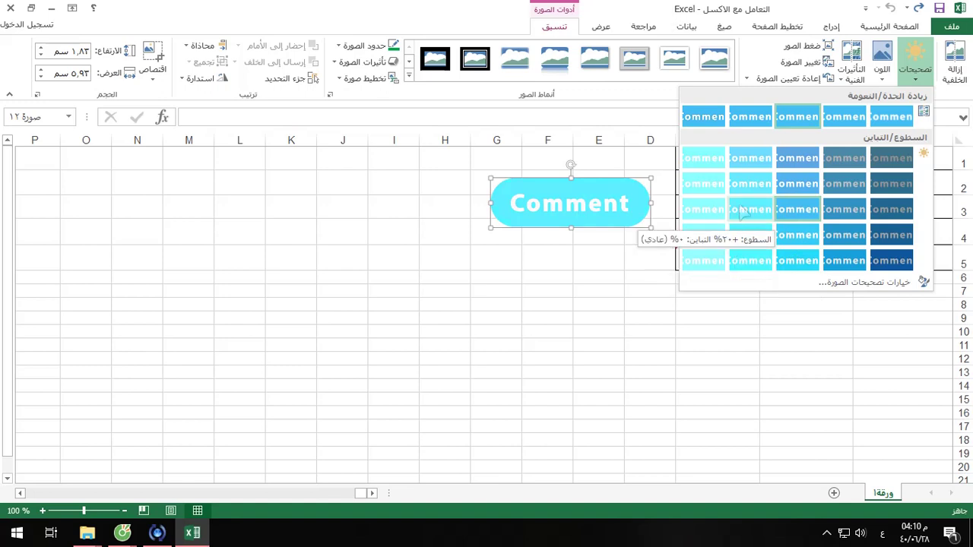
{"action": "left_click", "coordinate": [787, 243]}
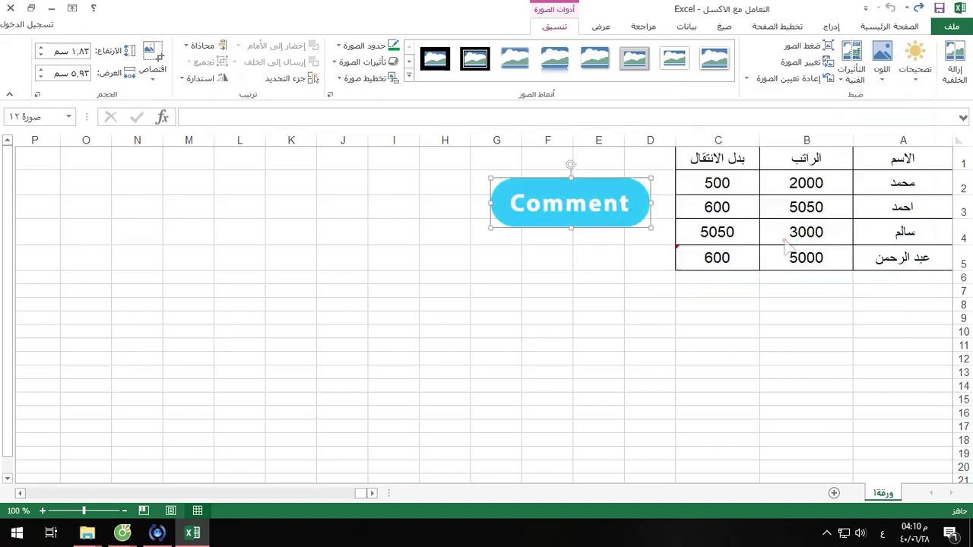
{"action": "left_click", "coordinate": [884, 82]}
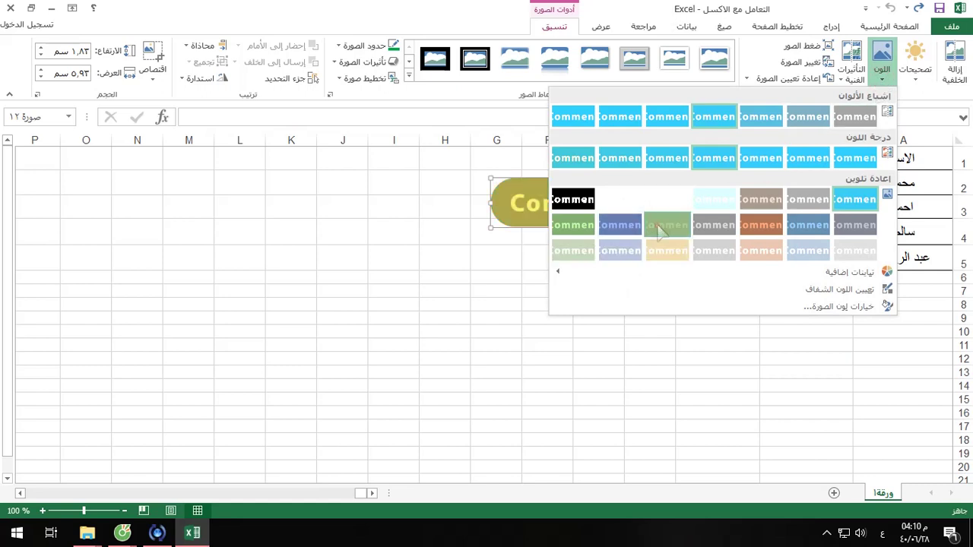
{"action": "left_click", "coordinate": [659, 226]}
{"action": "left_click", "coordinate": [855, 82]}
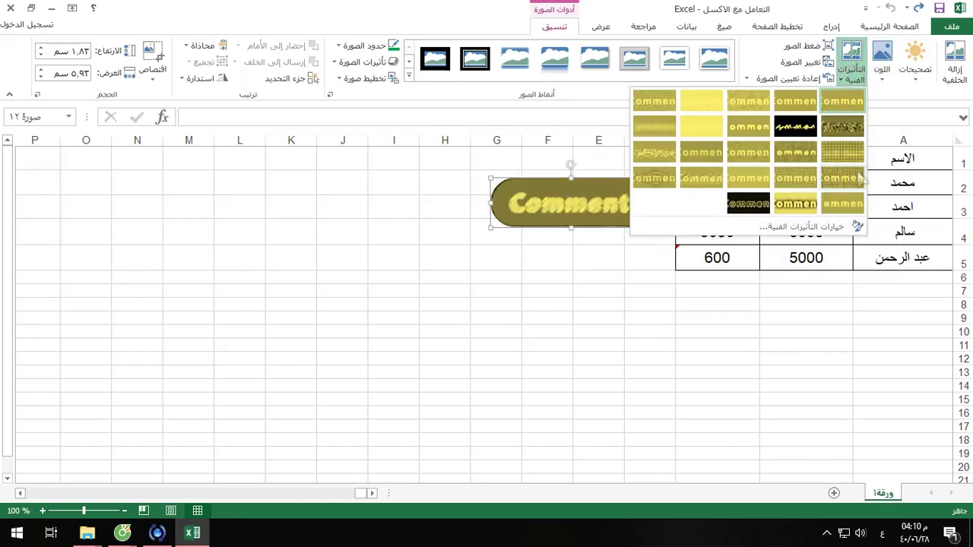
{"action": "left_click", "coordinate": [751, 205]}
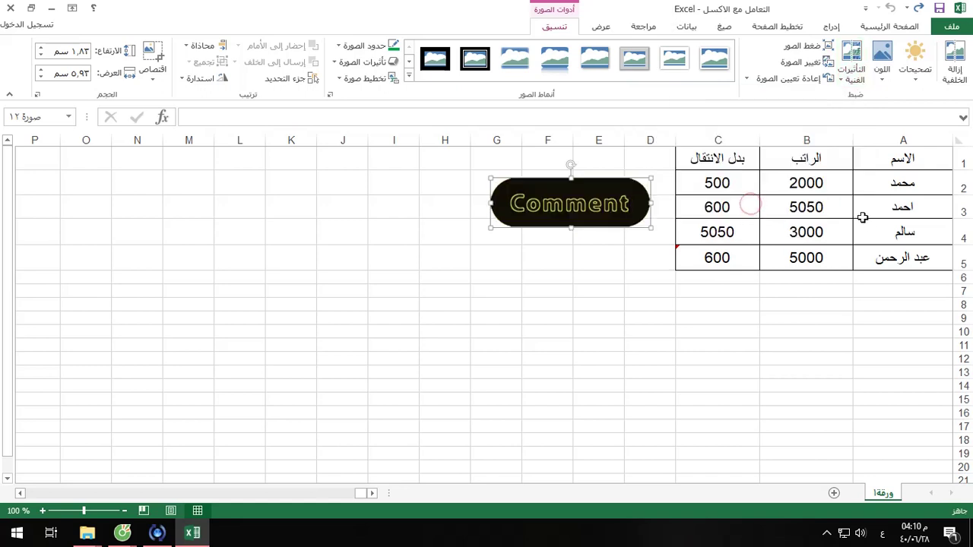
Compress the Comment picture at e-mail (96 ppi) resolution and nudge it slightly up-right.
{"action": "left_click", "coordinate": [812, 46]}
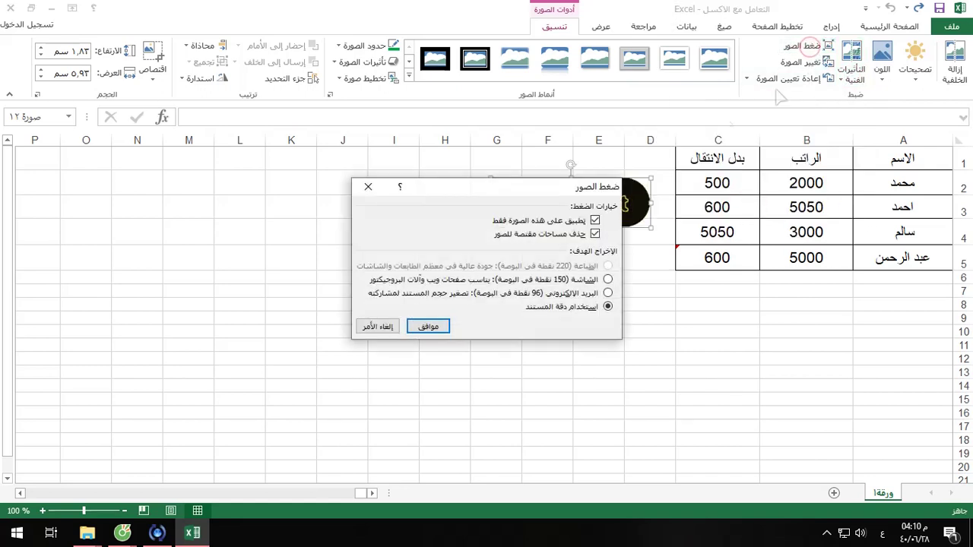
{"action": "mouse_move", "coordinate": [563, 183]}
{"action": "left_mouse_down"}
{"action": "mouse_move", "coordinate": [323, 150]}
{"action": "mouse_move", "coordinate": [370, 152]}
{"action": "left_mouse_up"}
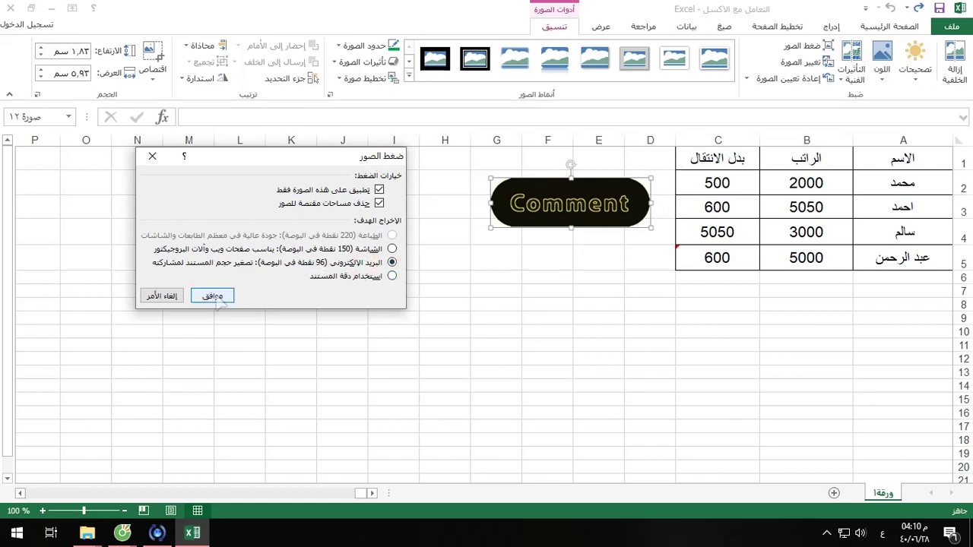
{"action": "left_click", "coordinate": [213, 296]}
{"action": "left_click_drag", "start_coordinate": [606, 219], "coordinate": [619, 209]}
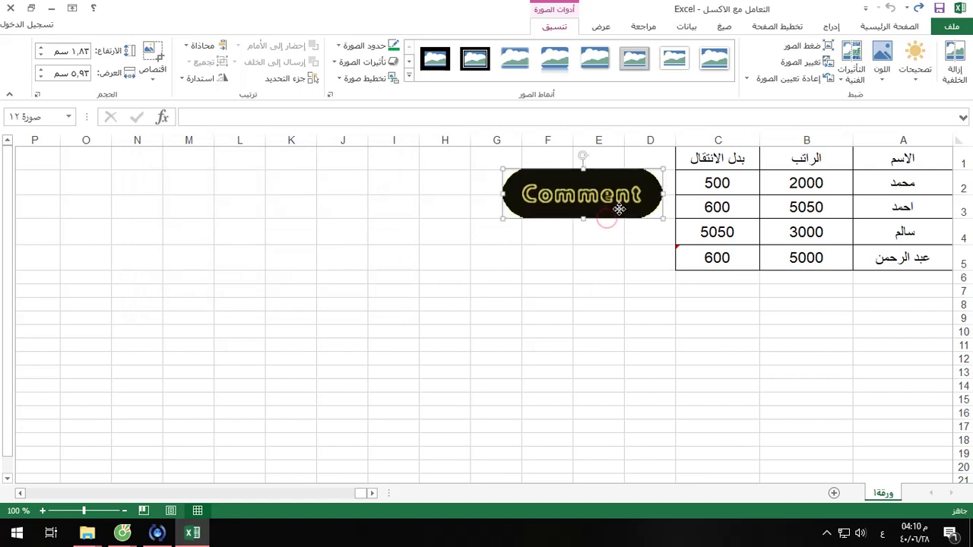
Replace it with the facbook-like-and-share-thumbs-up file, enlarged to 4.8 cm over columns E–G.
{"action": "left_click", "coordinate": [802, 63]}
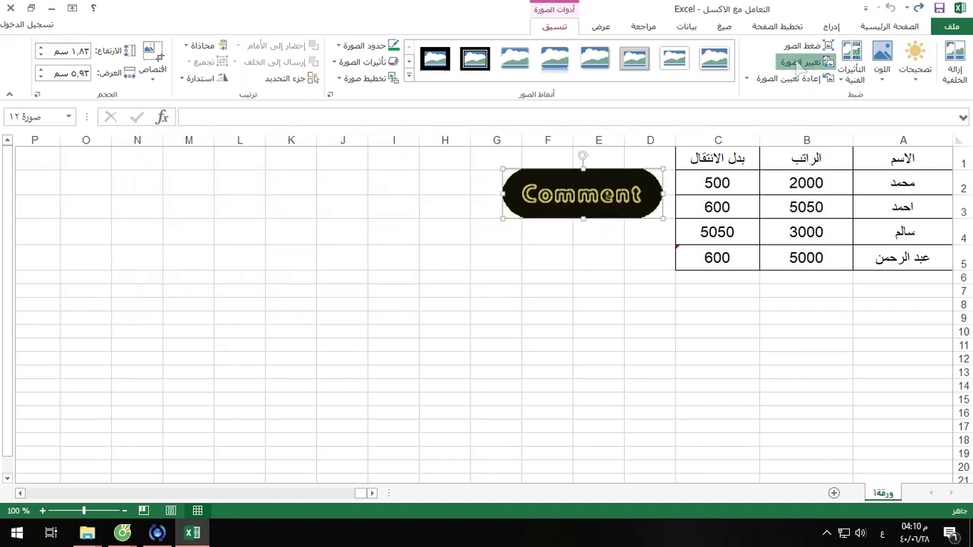
{"action": "left_click", "coordinate": [323, 403]}
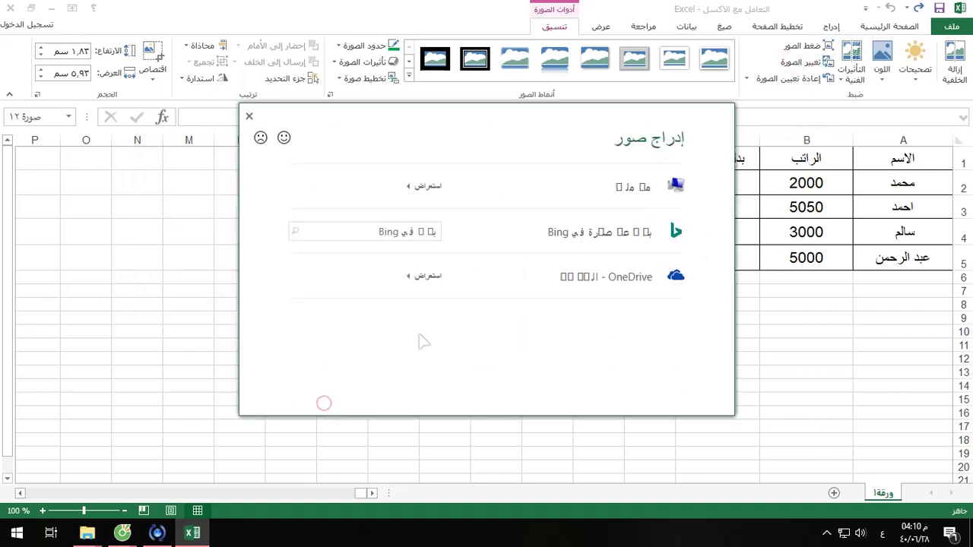
{"action": "left_click", "coordinate": [444, 182]}
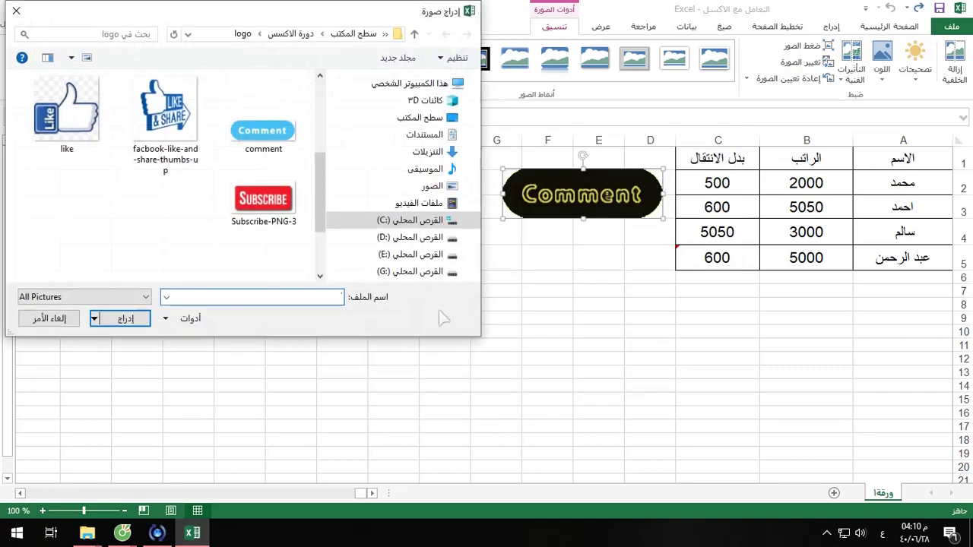
{"action": "left_click", "coordinate": [165, 107]}
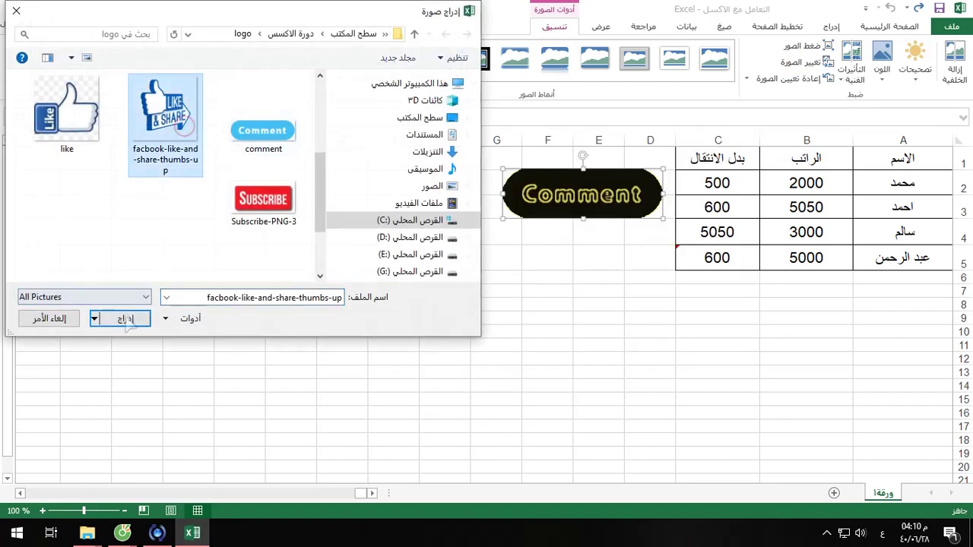
{"action": "left_click", "coordinate": [121, 320]}
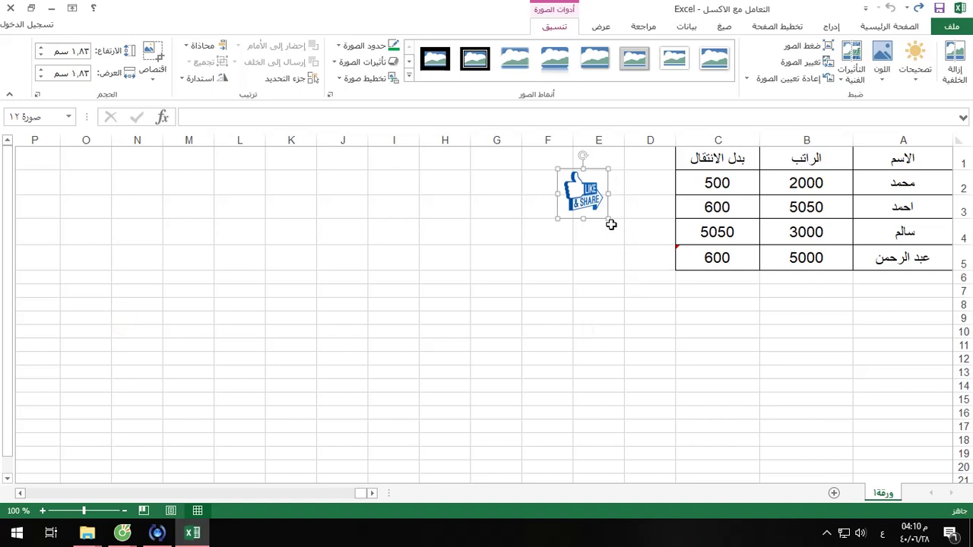
{"action": "left_click_drag", "start_coordinate": [608, 219], "coordinate": [688, 296]}
{"action": "left_click_drag", "start_coordinate": [631, 243], "coordinate": [557, 236]}
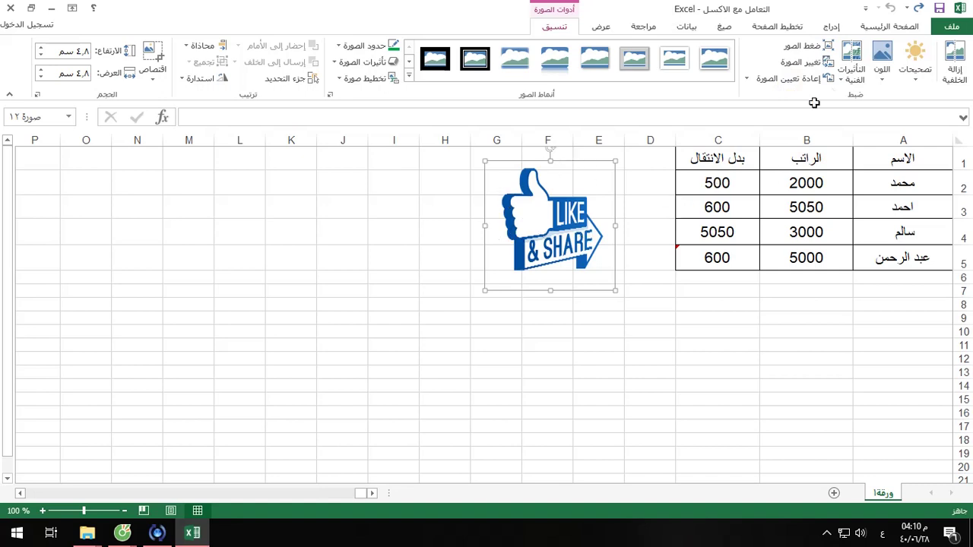
Try a glowing-edges artistic effect, then reset the picture and shift it slightly right.
{"action": "left_click", "coordinate": [852, 61]}
{"action": "left_click", "coordinate": [748, 199]}
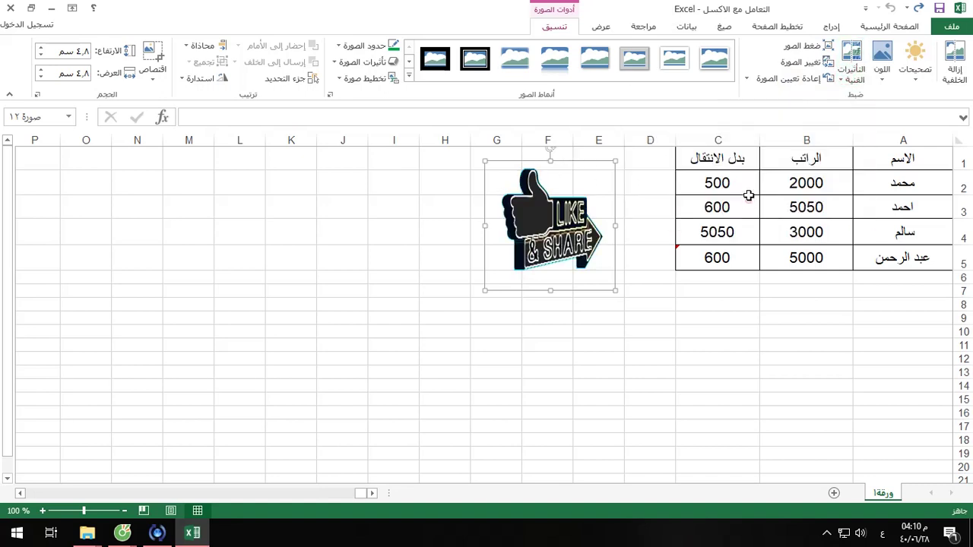
{"action": "left_click", "coordinate": [794, 78]}
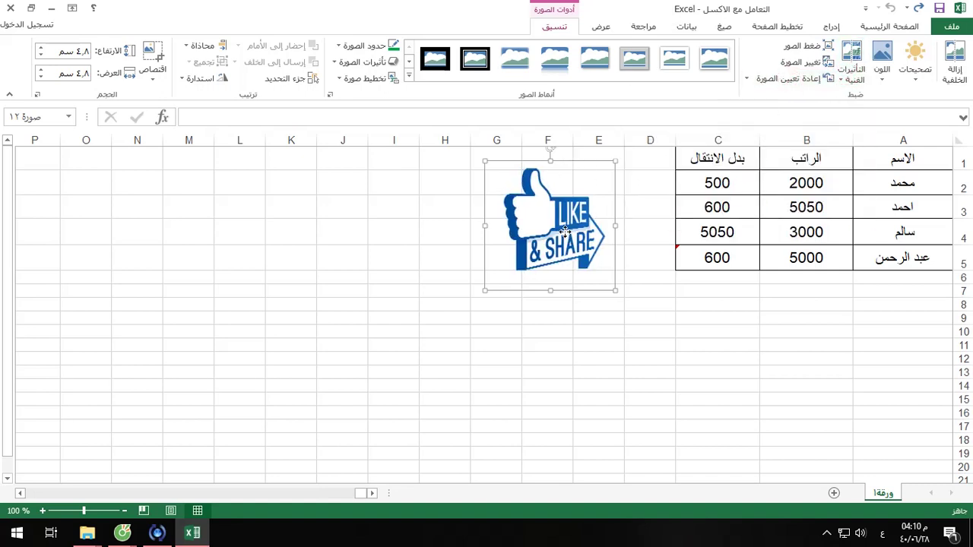
{"action": "left_click_drag", "start_coordinate": [564, 230], "coordinate": [584, 226]}
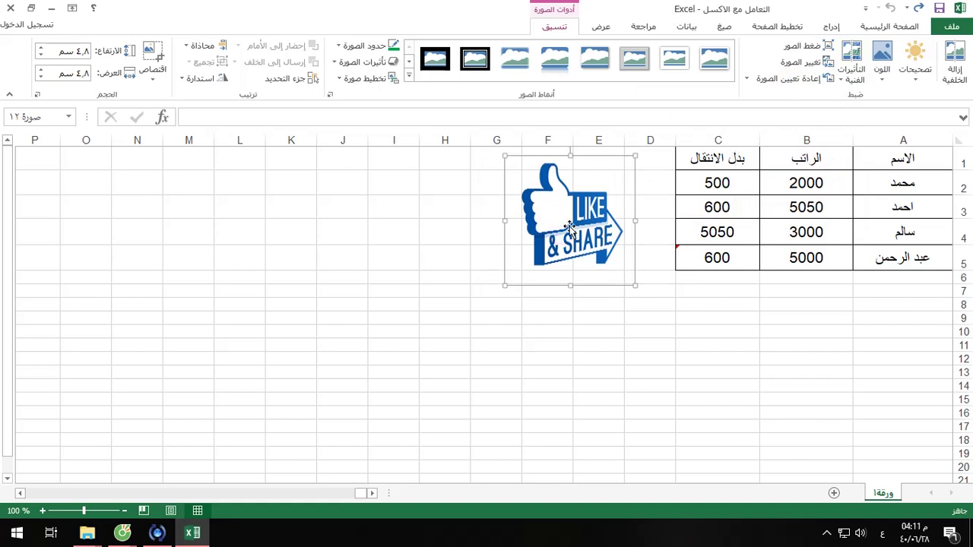
Try rounded shadowed, soft-edge and thick black frame styles, then reset to the plain picture.
{"action": "left_click", "coordinate": [408, 75]}
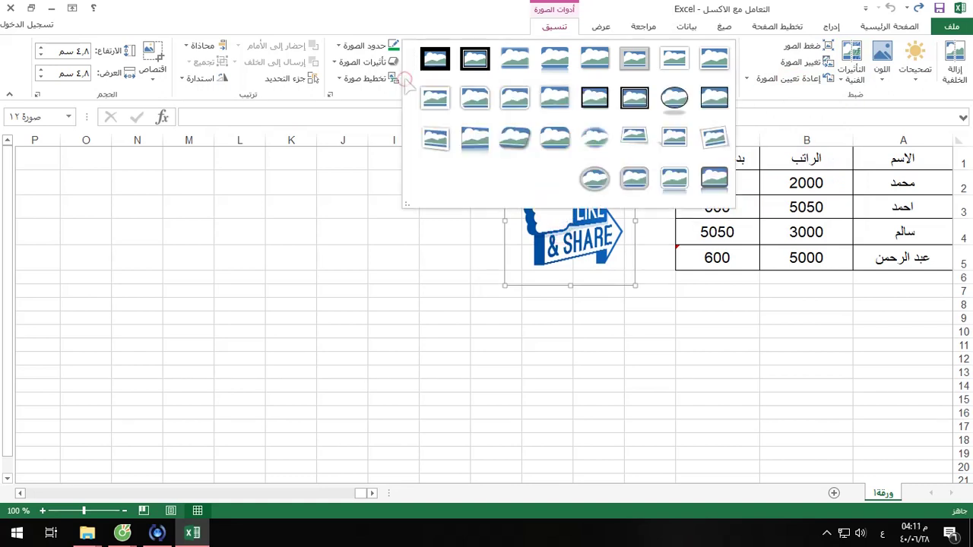
{"action": "left_click", "coordinate": [515, 99]}
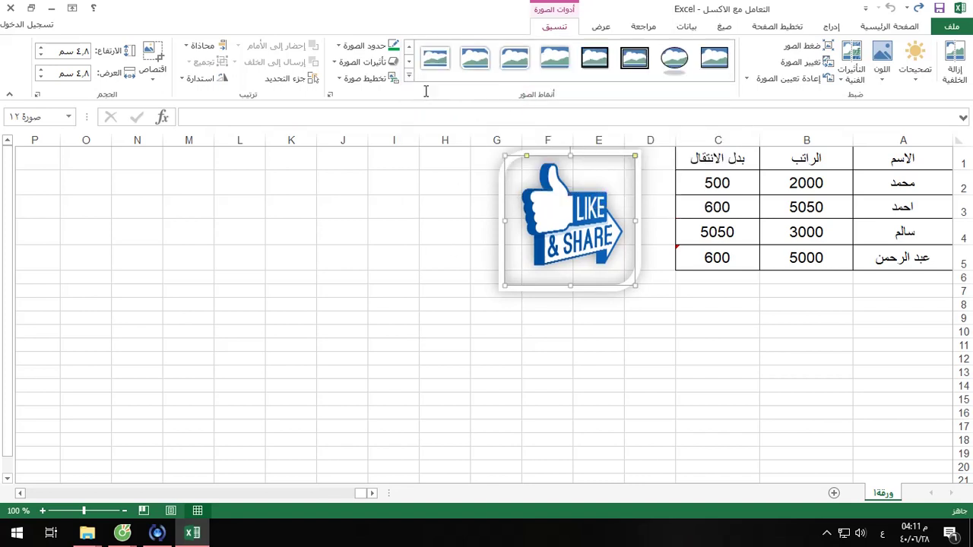
{"action": "left_click", "coordinate": [409, 76]}
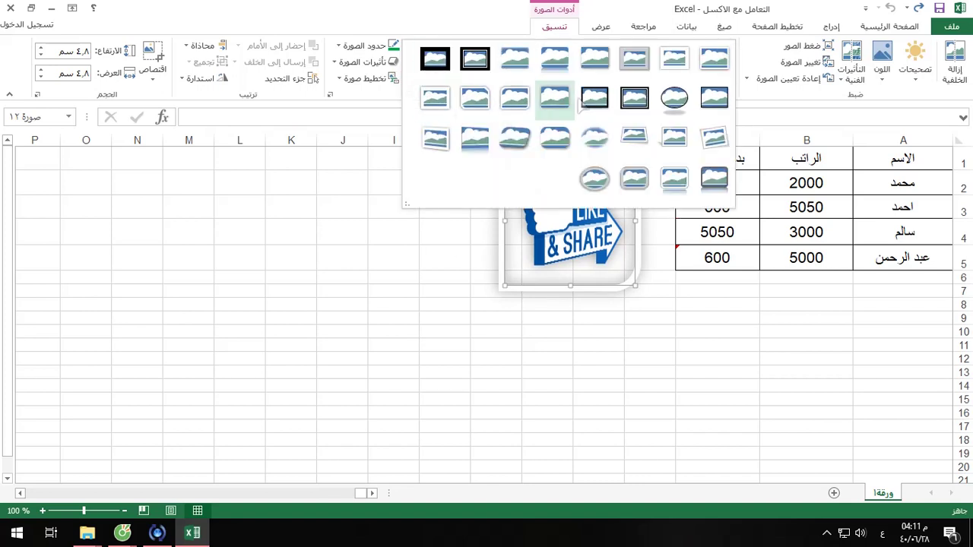
{"action": "left_click", "coordinate": [515, 60]}
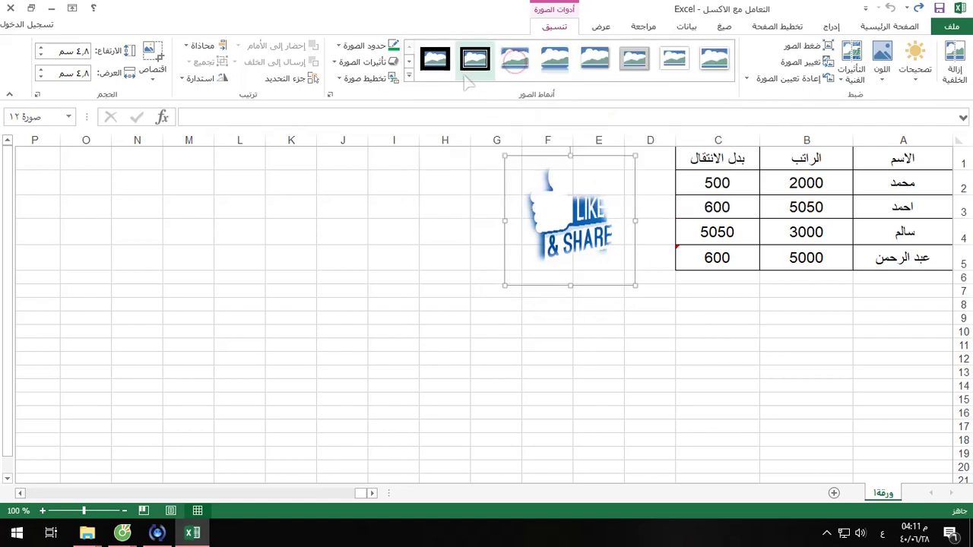
{"action": "left_click", "coordinate": [433, 69]}
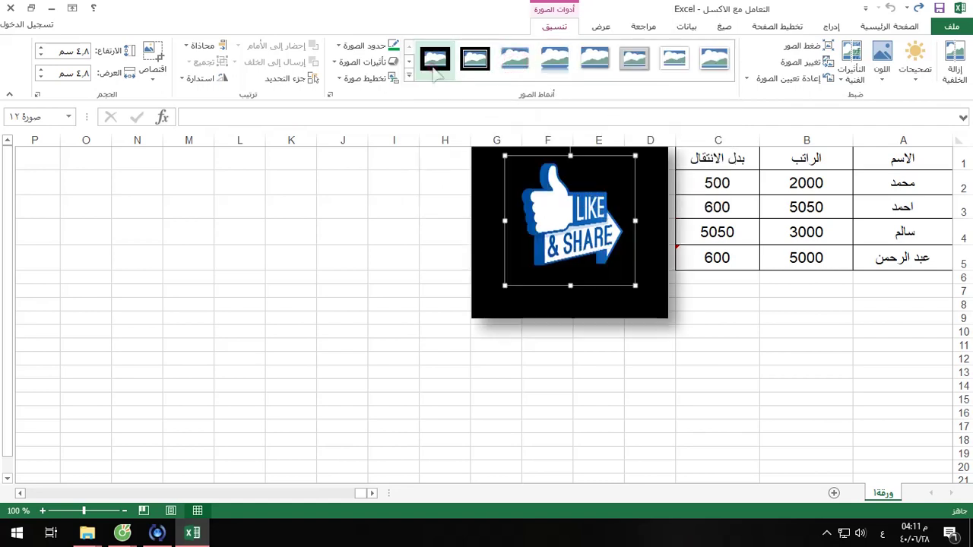
{"action": "left_click", "coordinate": [474, 65]}
{"action": "left_click", "coordinate": [400, 187]}
{"action": "left_click", "coordinate": [616, 156]}
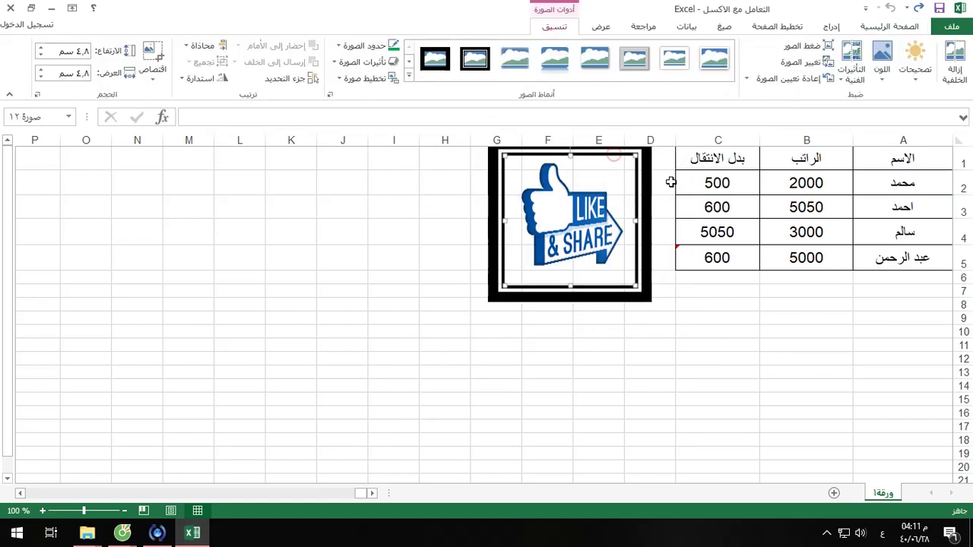
{"action": "left_click", "coordinate": [791, 79]}
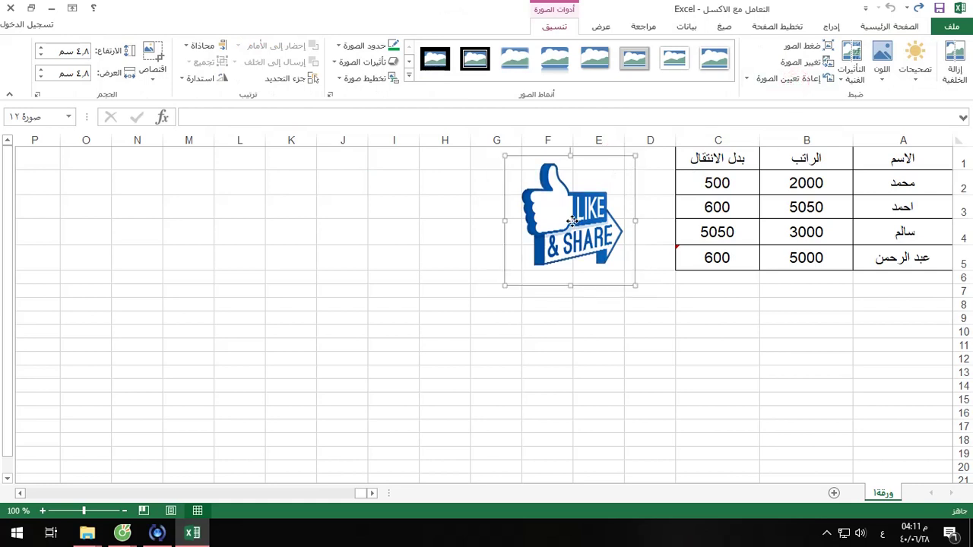
{"action": "left_click_drag", "start_coordinate": [575, 221], "coordinate": [565, 235]}
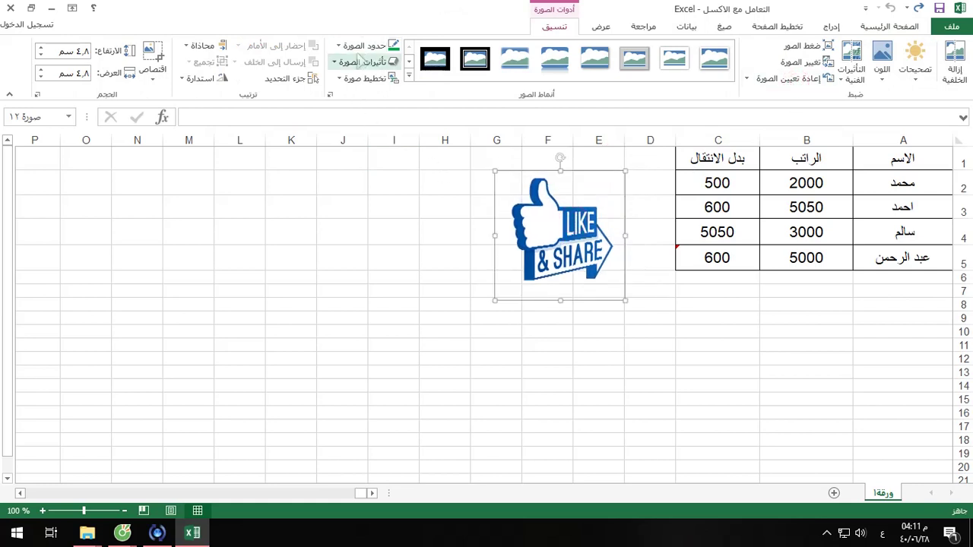
Give the Like & Share picture a red 3 pt border.
{"action": "left_click", "coordinate": [363, 45]}
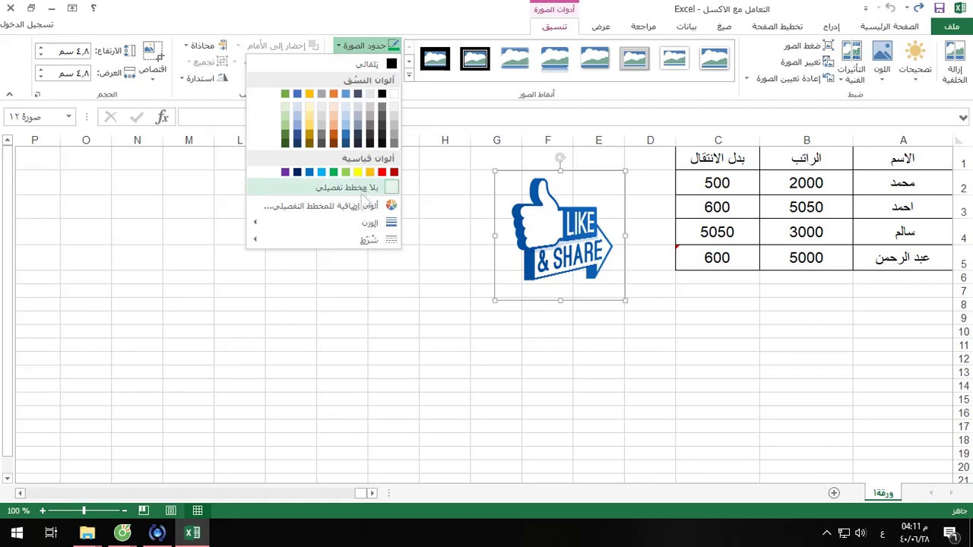
{"action": "left_click", "coordinate": [383, 173]}
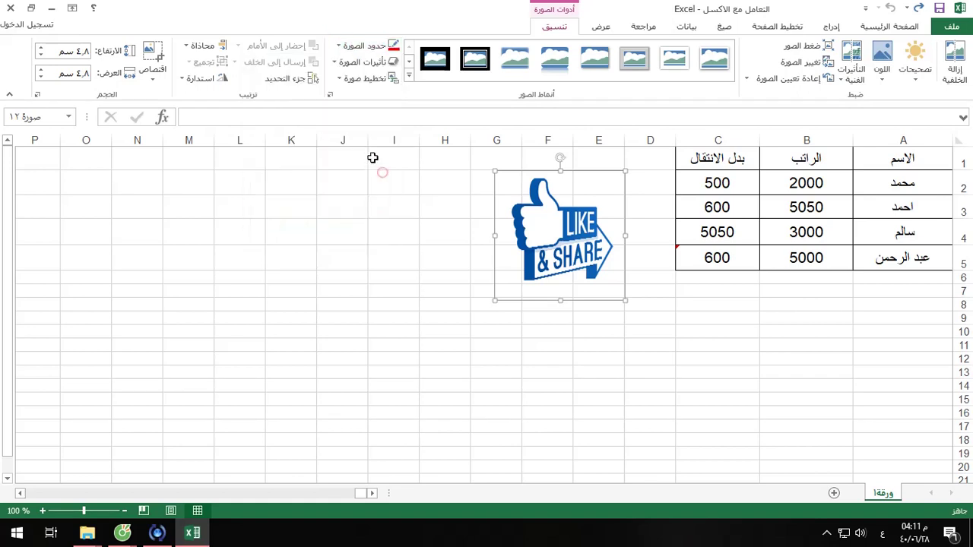
{"action": "left_click", "coordinate": [363, 46]}
{"action": "left_click", "coordinate": [346, 222]}
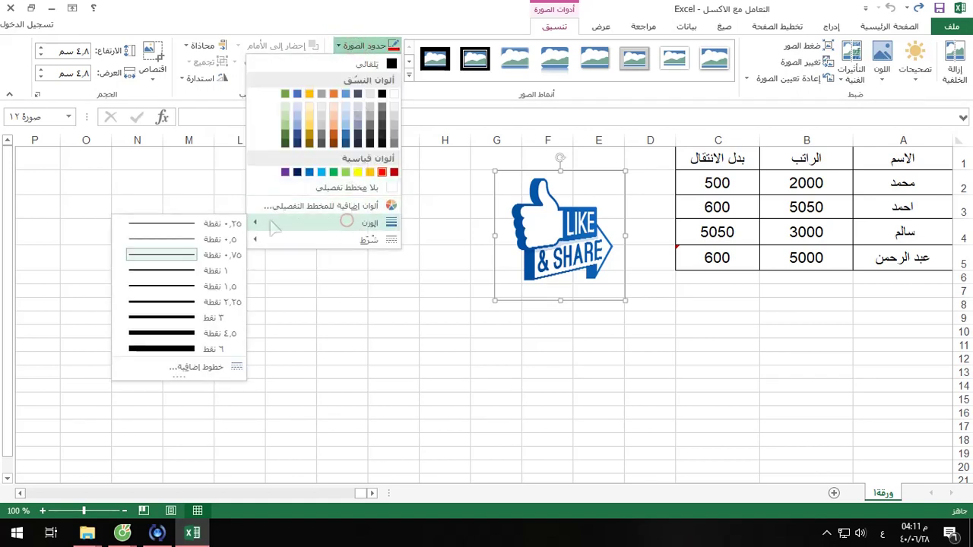
{"action": "left_click", "coordinate": [172, 314]}
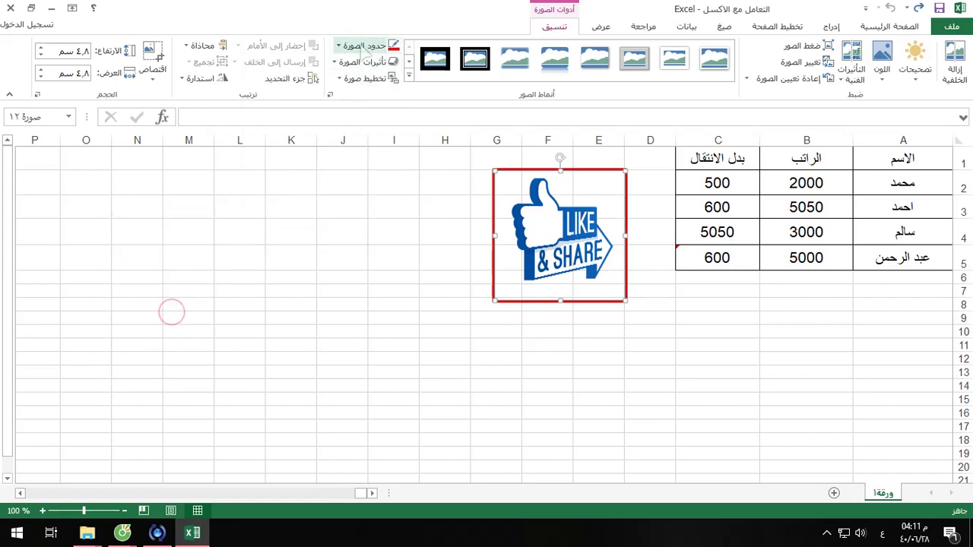
Make the red border dashed and thicken it to 4.5 pt.
{"action": "left_click", "coordinate": [363, 46]}
{"action": "left_click", "coordinate": [357, 241]}
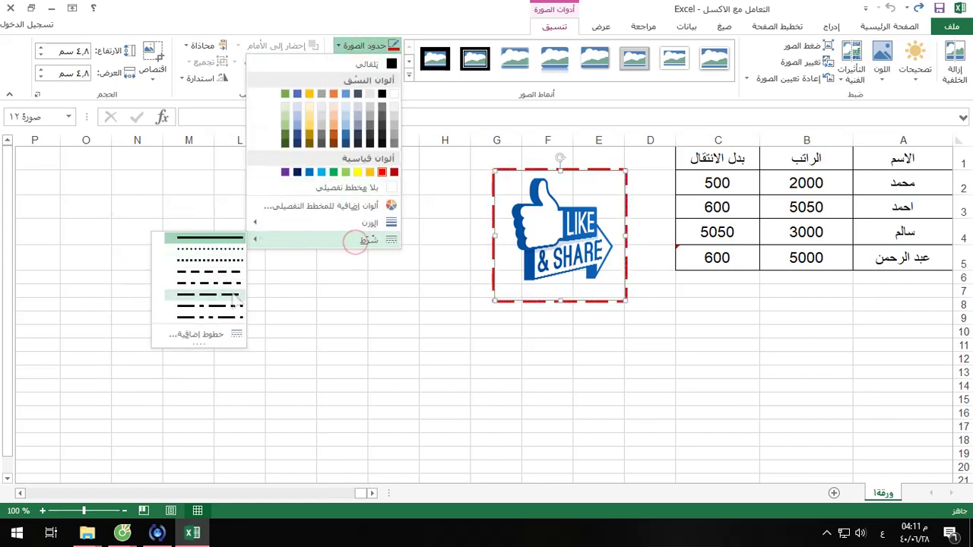
{"action": "left_click", "coordinate": [225, 260]}
{"action": "left_click", "coordinate": [371, 47]}
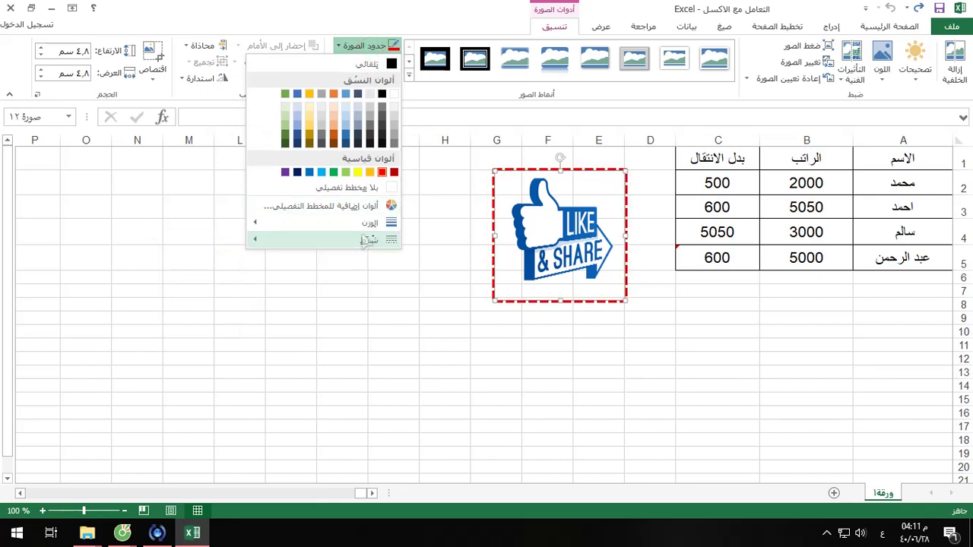
{"action": "mouse_move", "coordinate": [262, 223]}
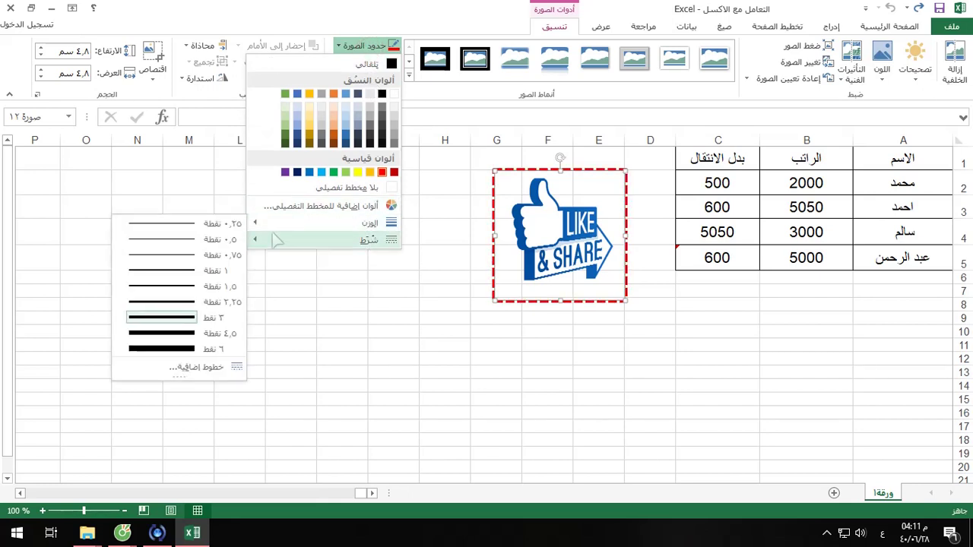
{"action": "left_click", "coordinate": [179, 335]}
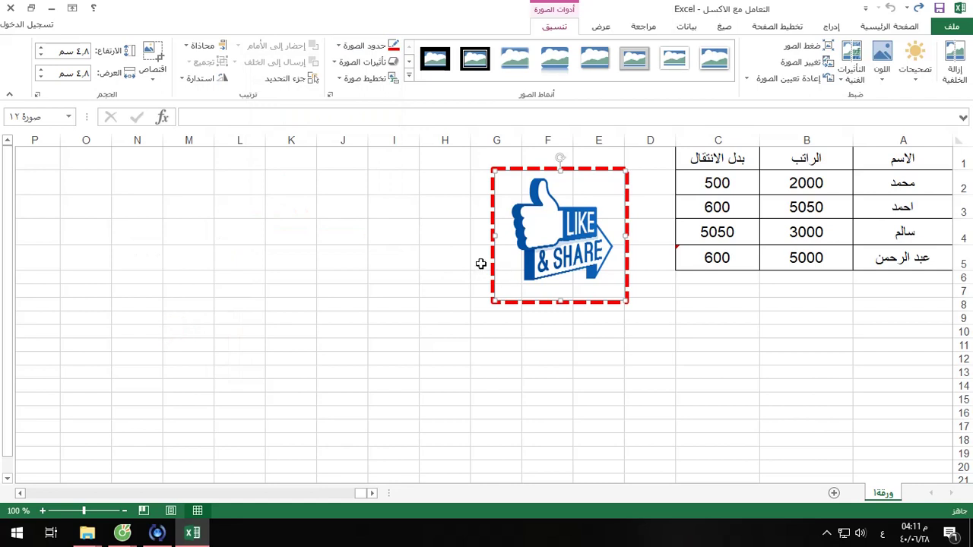
{"action": "left_click", "coordinate": [367, 45]}
{"action": "left_click", "coordinate": [342, 187]}
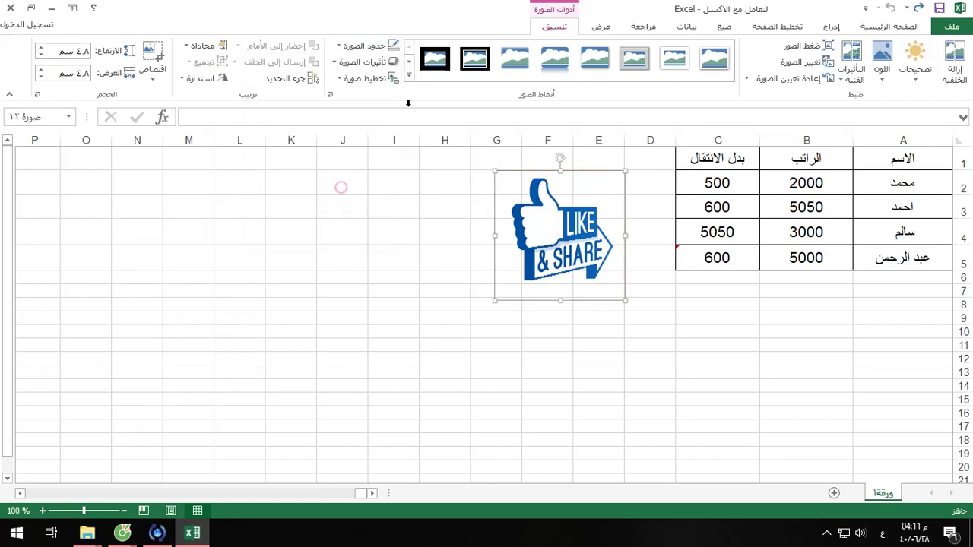
{"action": "left_click", "coordinate": [379, 63]}
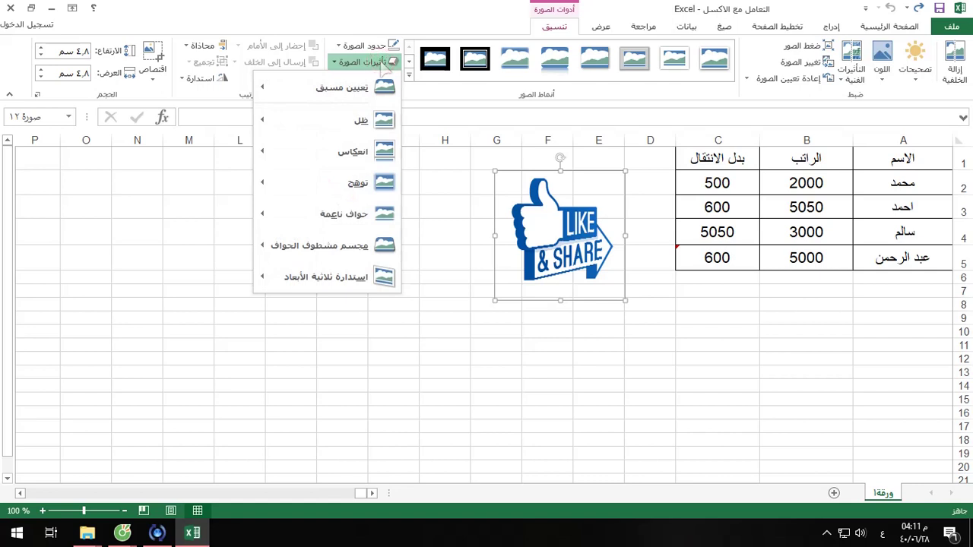
{"action": "mouse_move", "coordinate": [304, 87]}
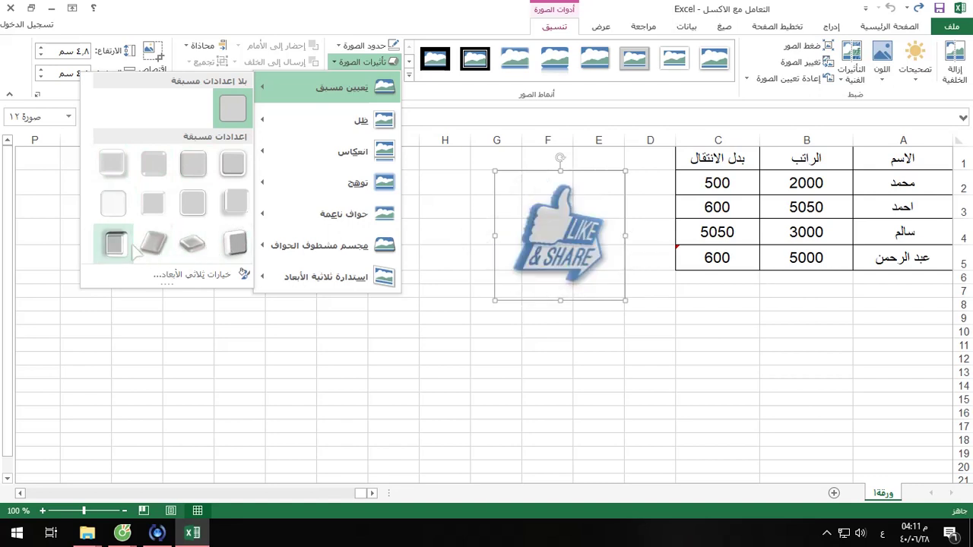
{"action": "left_click", "coordinate": [156, 245]}
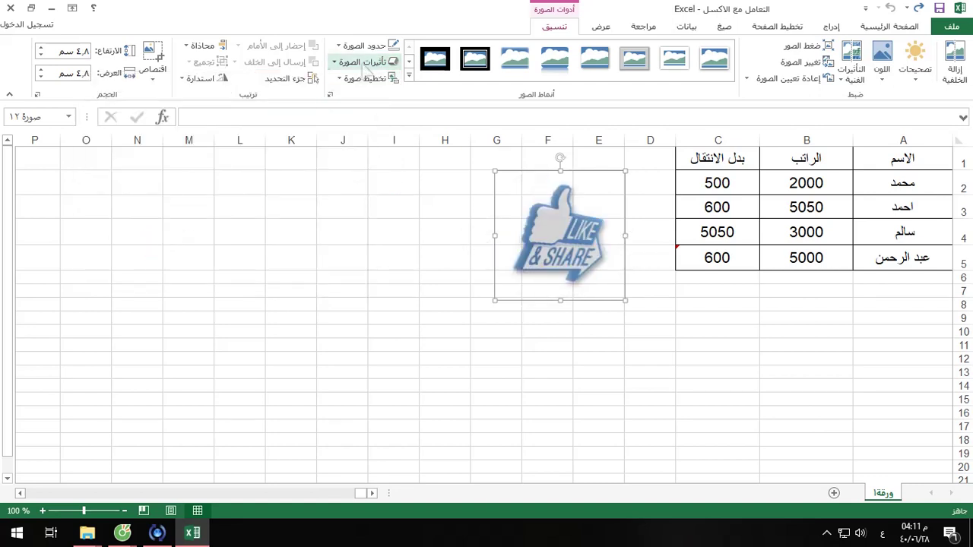
{"action": "left_click", "coordinate": [364, 64]}
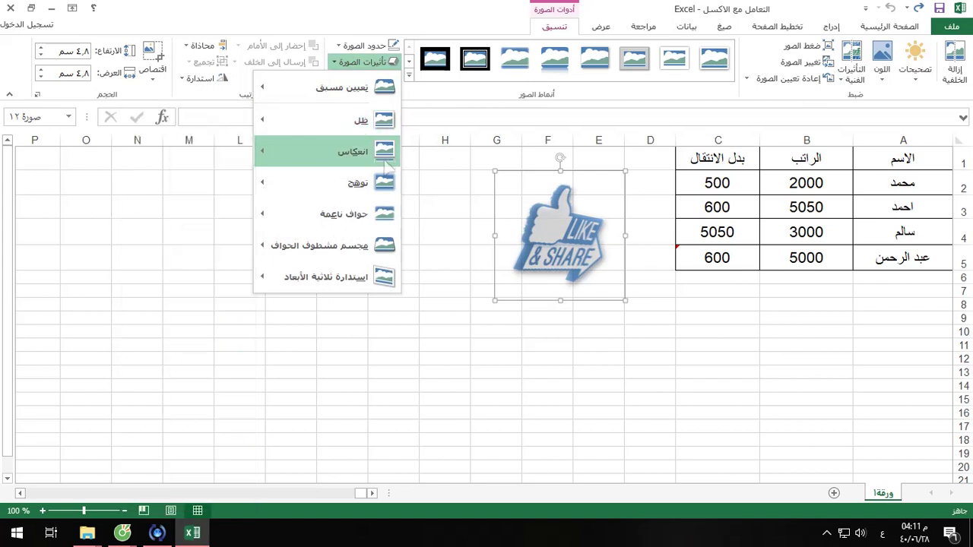
{"action": "mouse_move", "coordinate": [385, 216]}
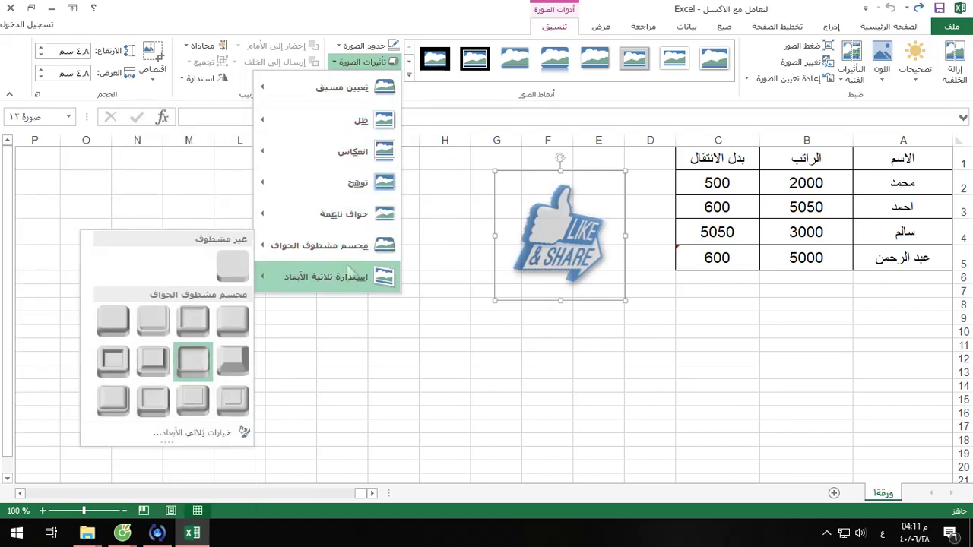
{"action": "mouse_move", "coordinate": [346, 279]}
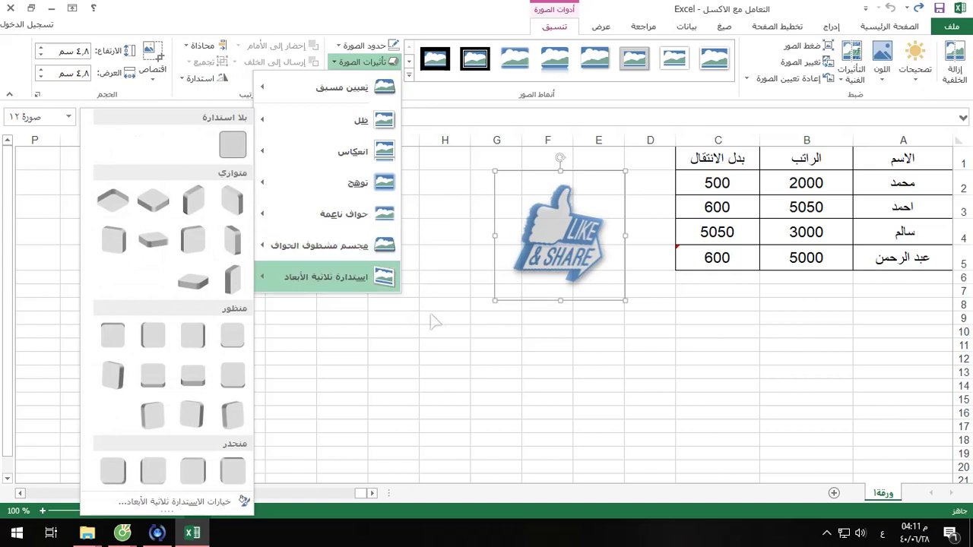
{"action": "left_click", "coordinate": [433, 317]}
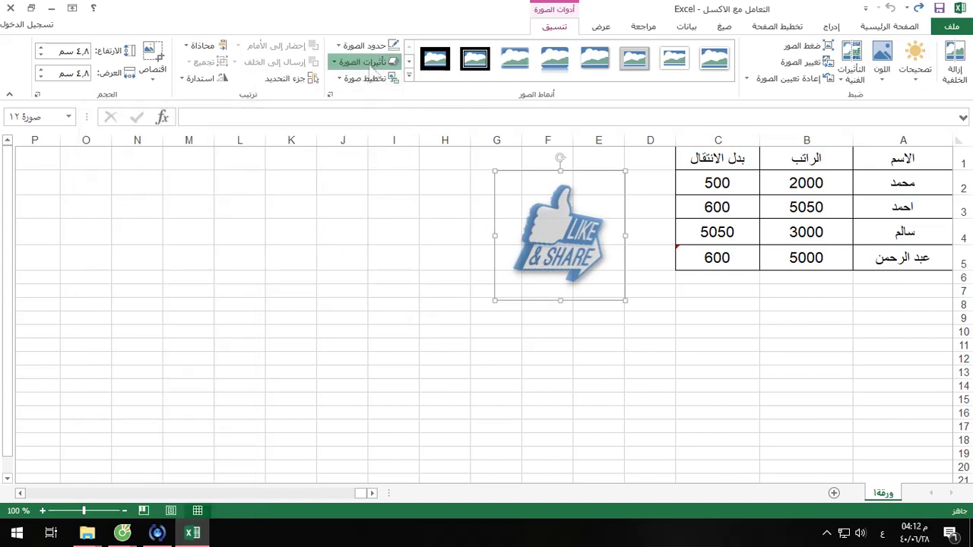
{"action": "left_click", "coordinate": [372, 66]}
{"action": "left_click", "coordinate": [238, 100]}
{"action": "left_click", "coordinate": [421, 280]}
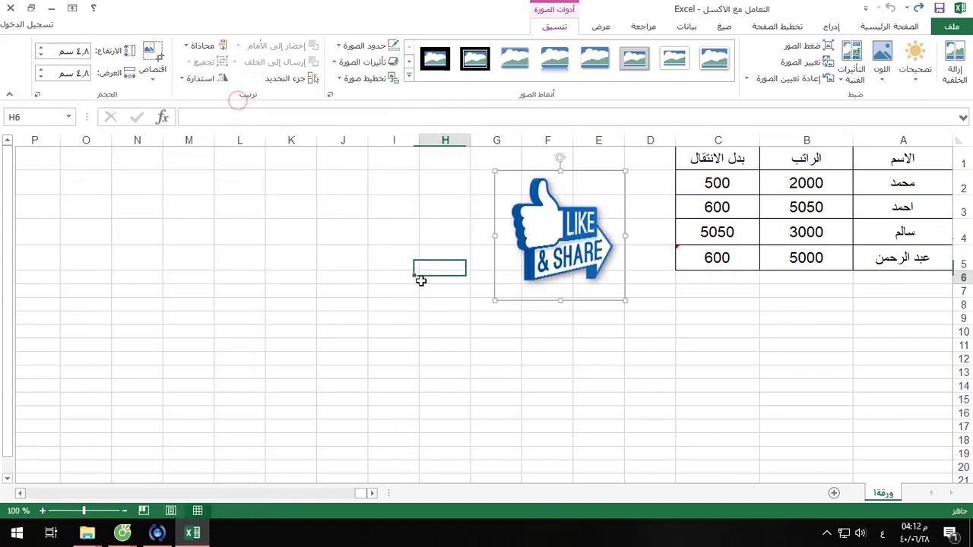
{"action": "left_click", "coordinate": [517, 174]}
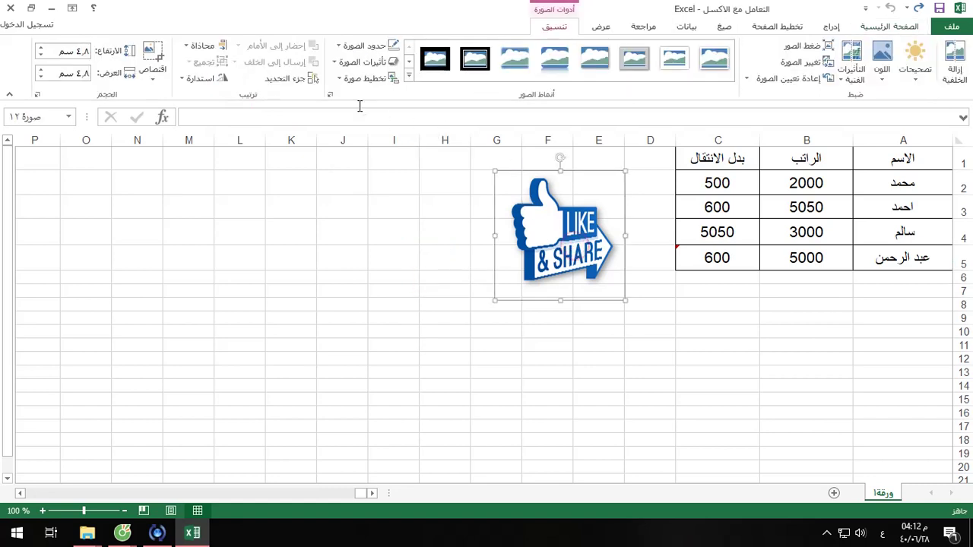
Convert the Like & Share picture into a circular SmartArt picture layout.
{"action": "left_click", "coordinate": [346, 80]}
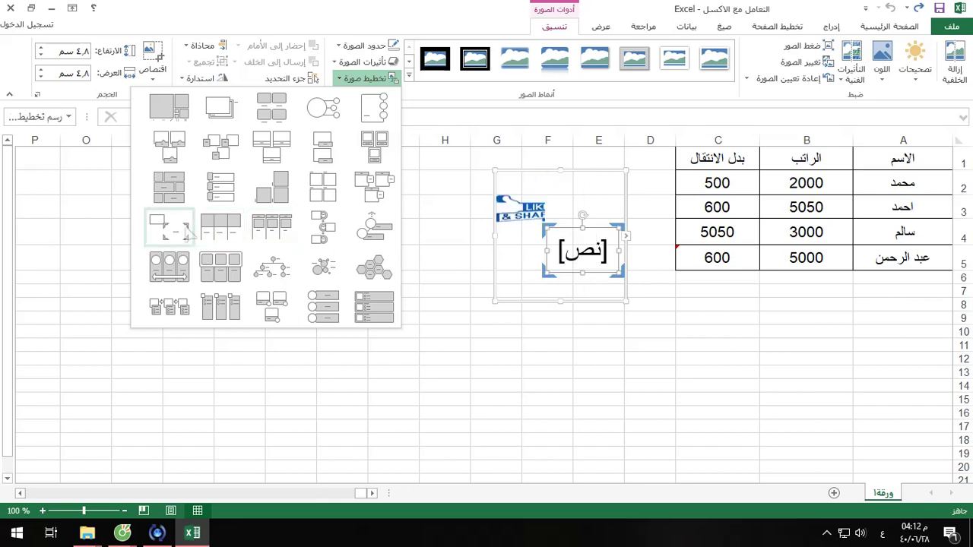
{"action": "left_click", "coordinate": [328, 231]}
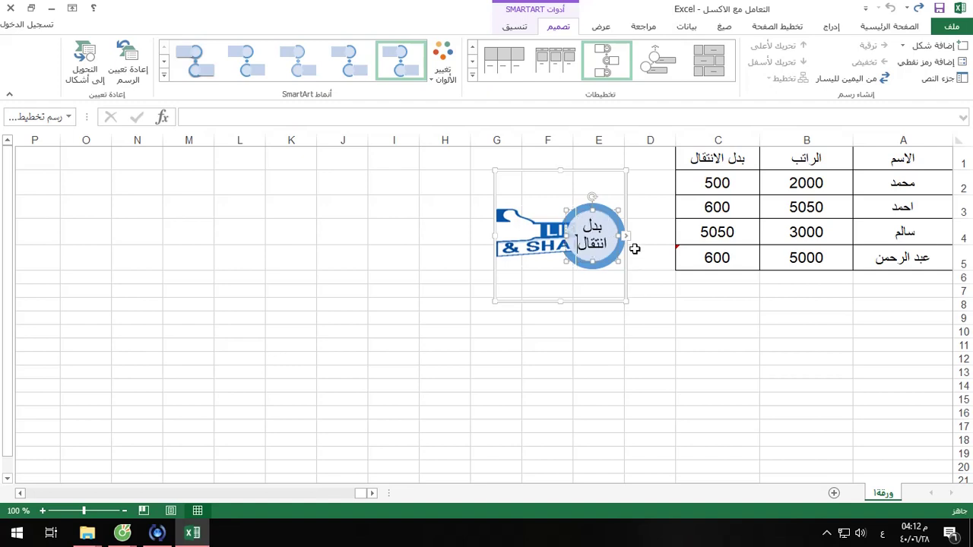
Recolour the SmartArt grey and shrink the logo picture, nudging it slightly left.
{"action": "left_click", "coordinate": [443, 67]}
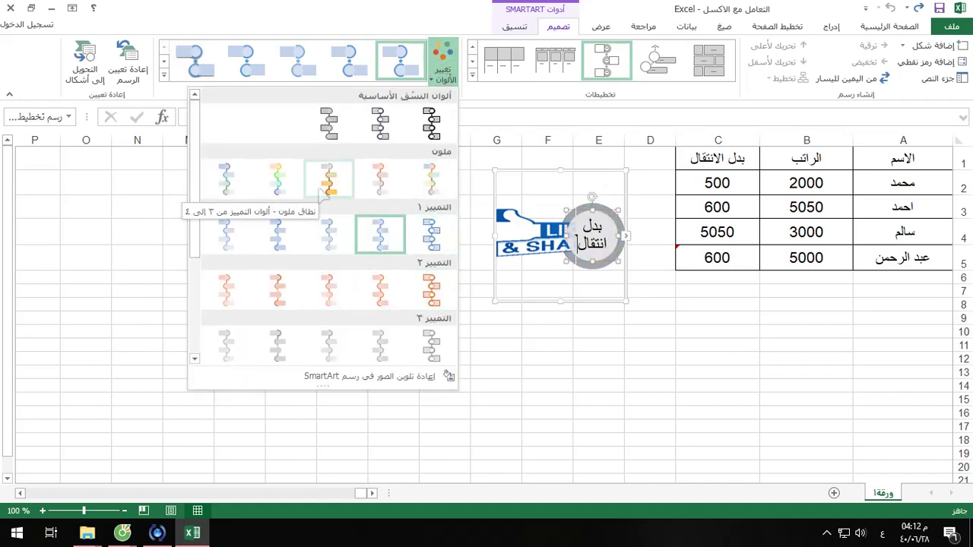
{"action": "left_click", "coordinate": [319, 187]}
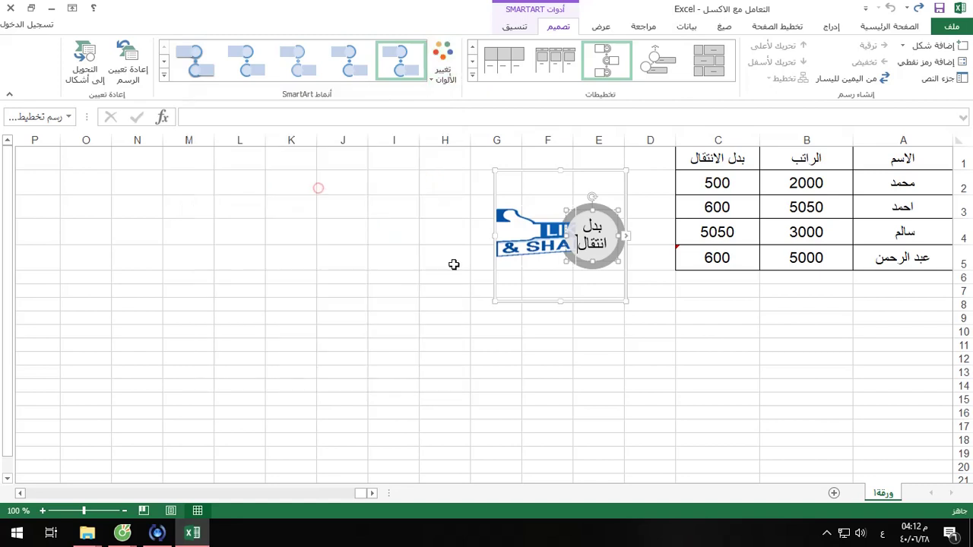
{"action": "left_click", "coordinate": [503, 242]}
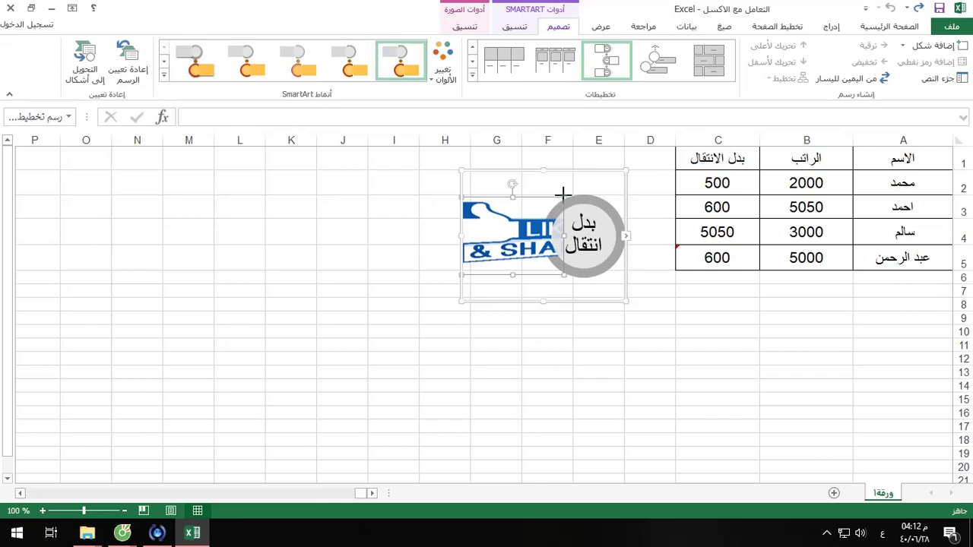
{"action": "left_click_drag", "start_coordinate": [564, 195], "coordinate": [544, 211]}
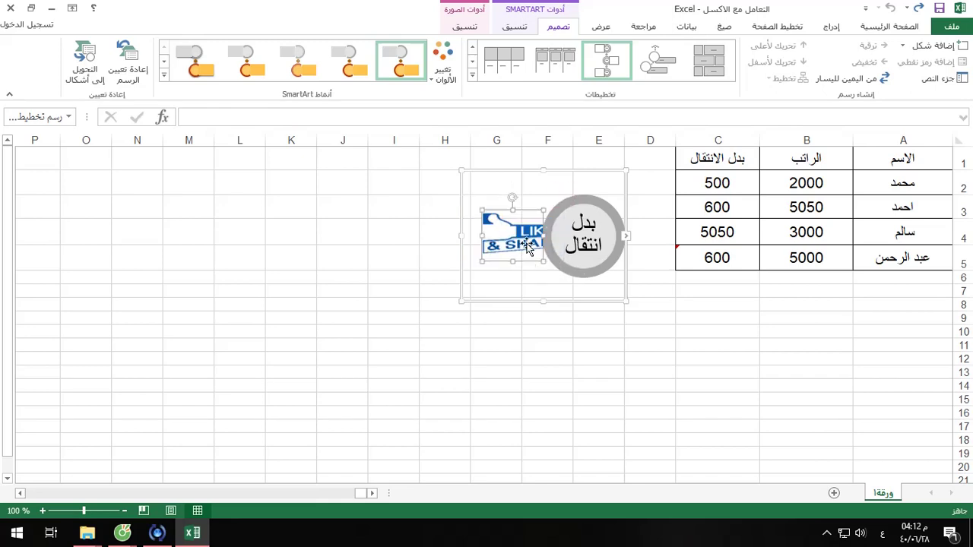
{"action": "left_click_drag", "start_coordinate": [528, 247], "coordinate": [522, 248]}
Check the بدل انتقال circle and its ring, then shift the logo slightly up and right.
{"action": "left_click", "coordinate": [580, 254]}
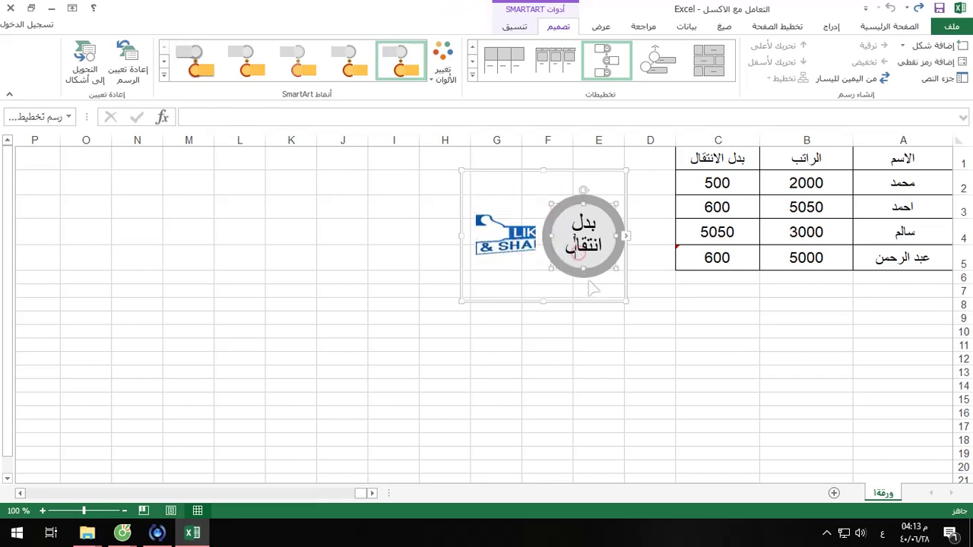
{"action": "left_click", "coordinate": [549, 268]}
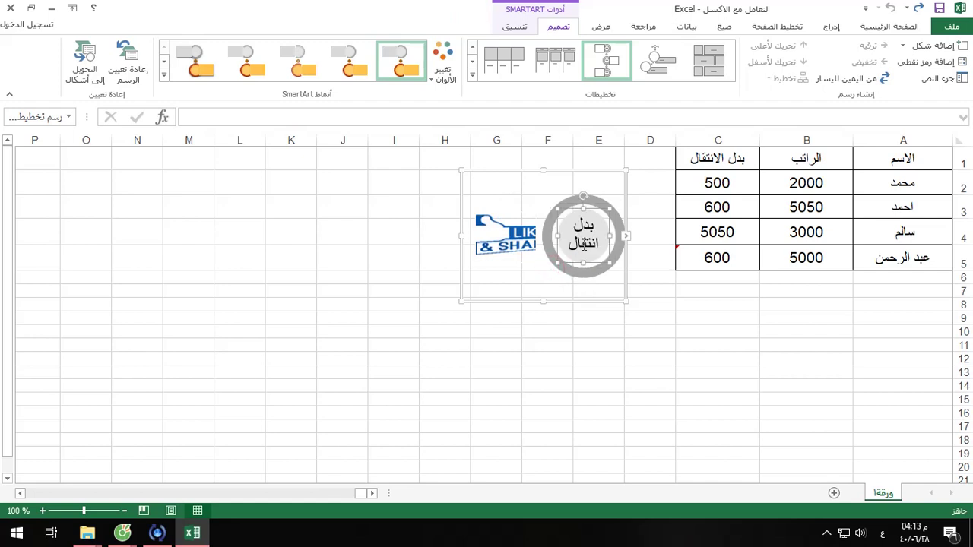
{"action": "left_click", "coordinate": [596, 204]}
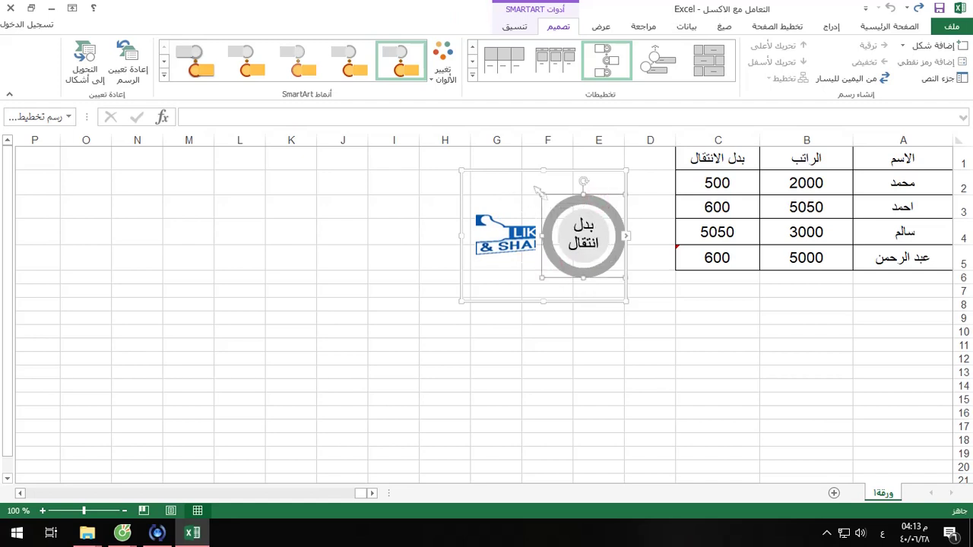
{"action": "left_click", "coordinate": [513, 253]}
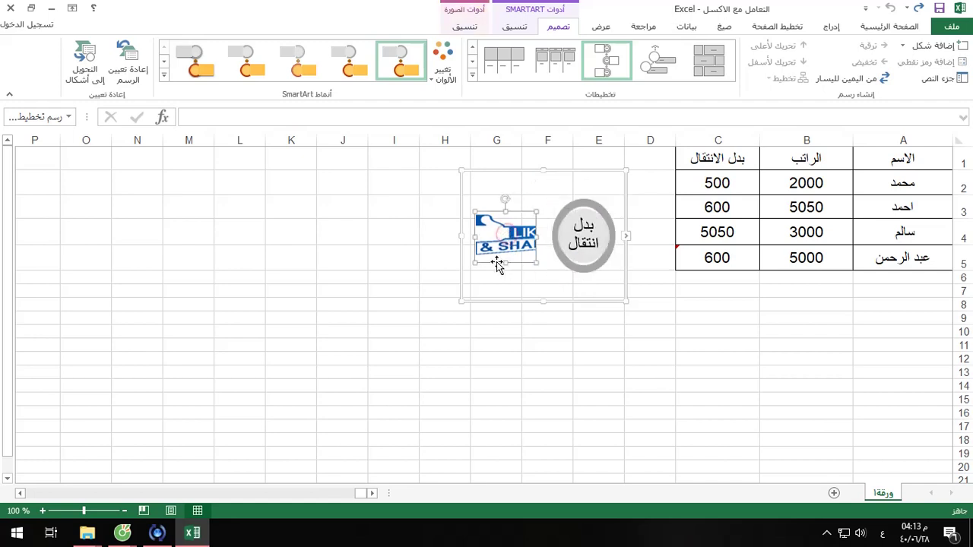
{"action": "left_click", "coordinate": [542, 210]}
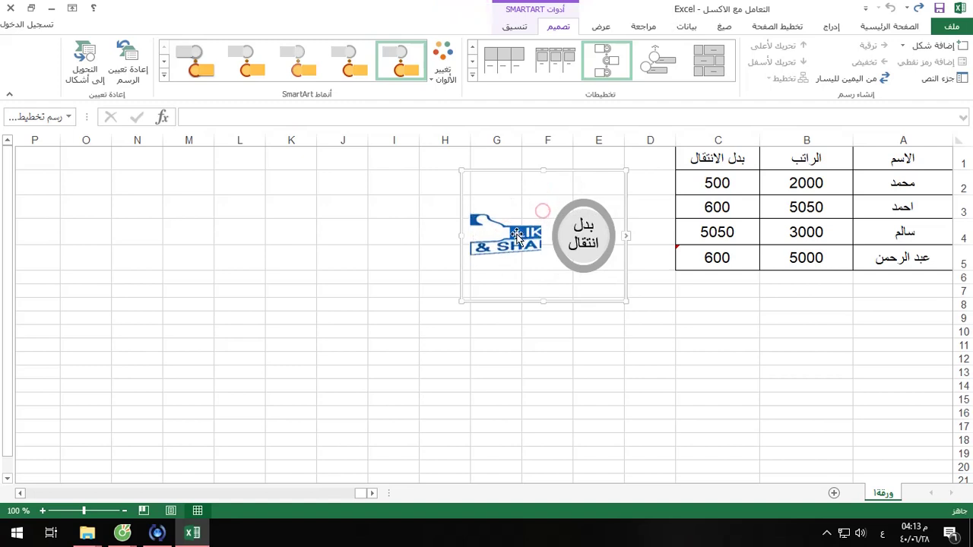
{"action": "left_click_drag", "start_coordinate": [516, 235], "coordinate": [524, 232]}
{"action": "left_click", "coordinate": [534, 290]}
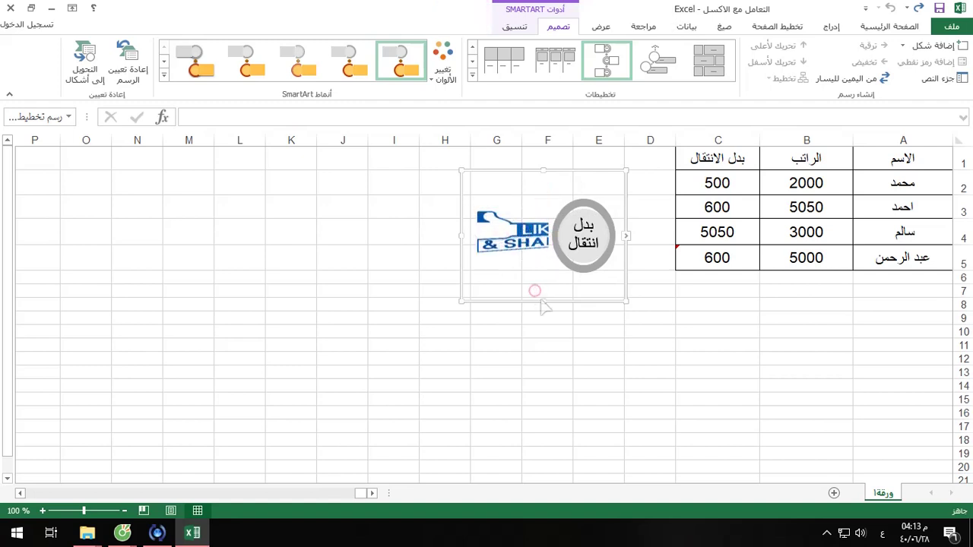
{"action": "left_click", "coordinate": [533, 295]}
{"action": "left_click", "coordinate": [586, 25]}
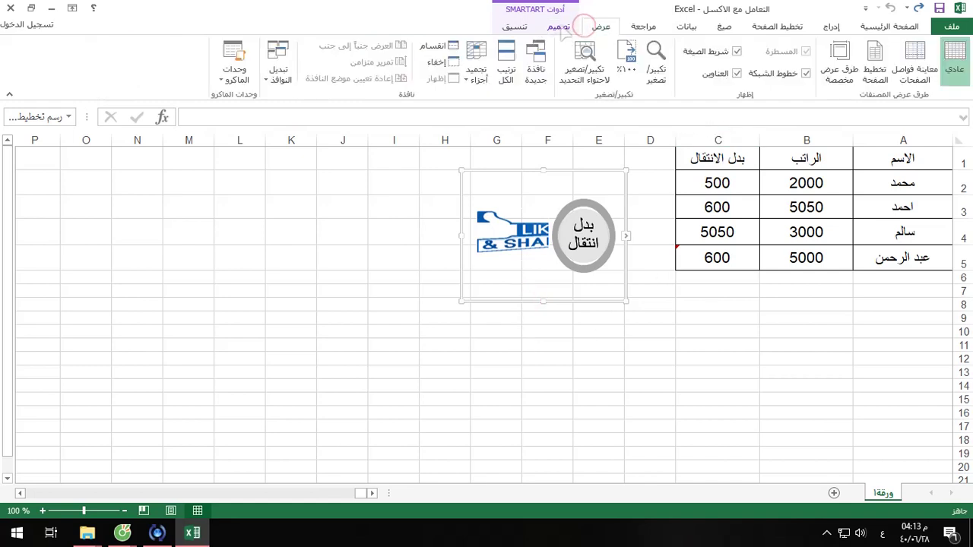
{"action": "left_click", "coordinate": [559, 25]}
{"action": "left_click", "coordinate": [517, 26]}
{"action": "left_click", "coordinate": [548, 319]}
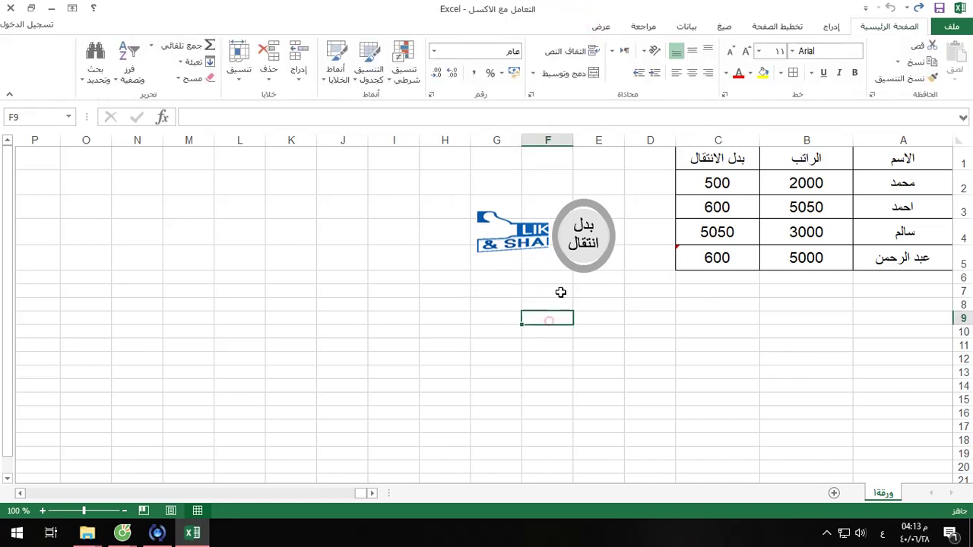
{"action": "left_click", "coordinate": [524, 254]}
{"action": "left_click", "coordinate": [575, 172]}
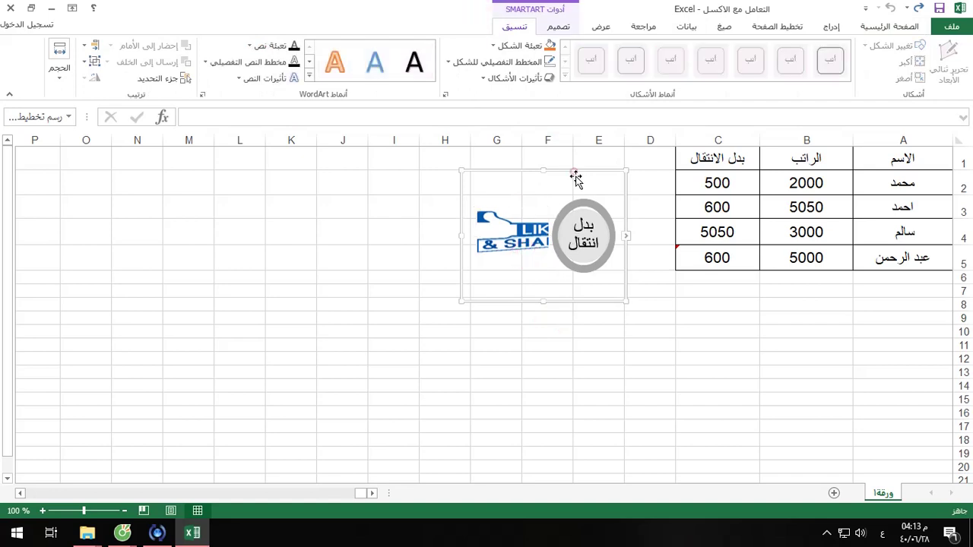
{"action": "left_click", "coordinate": [506, 228]}
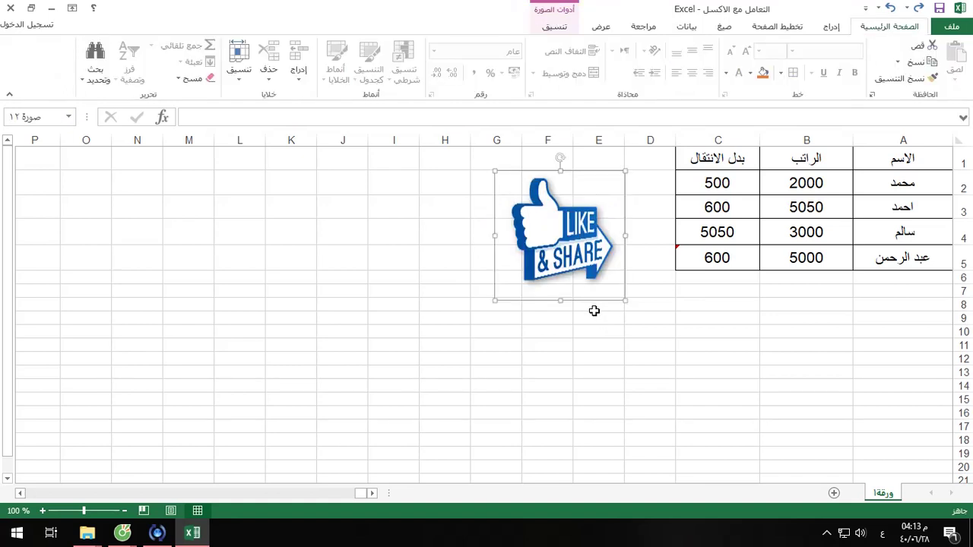
{"action": "left_click", "coordinate": [594, 310]}
{"action": "left_click", "coordinate": [570, 218]}
{"action": "left_click", "coordinate": [556, 24]}
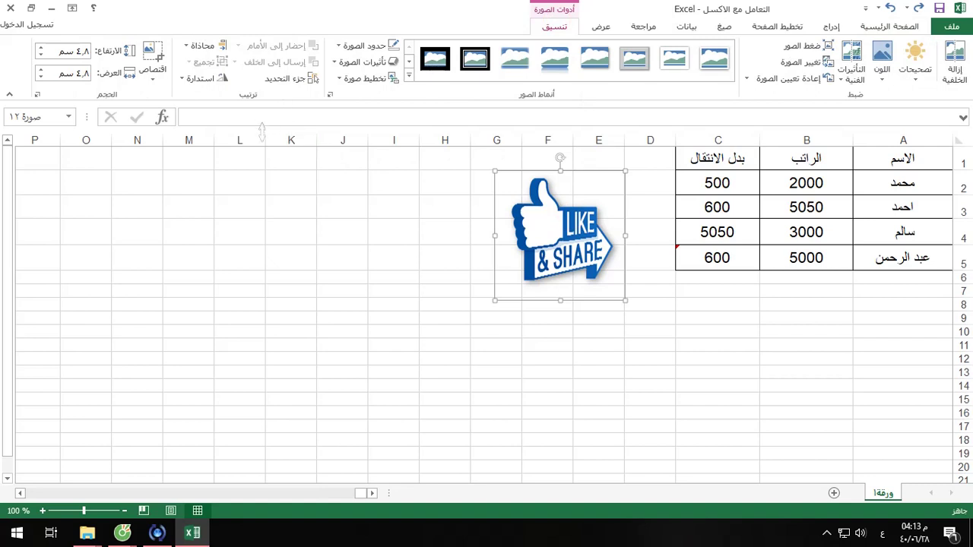
{"action": "left_click", "coordinate": [660, 344]}
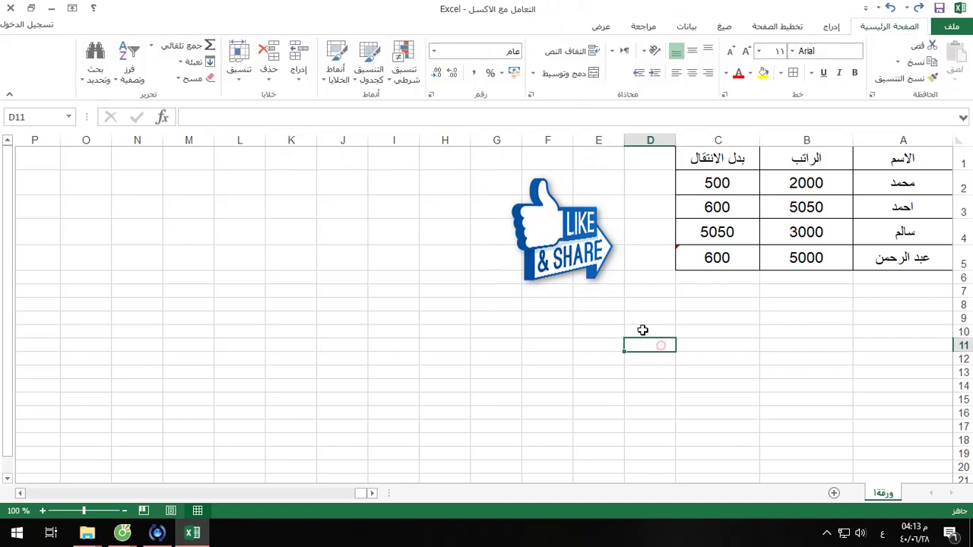
{"action": "left_click", "coordinate": [587, 250]}
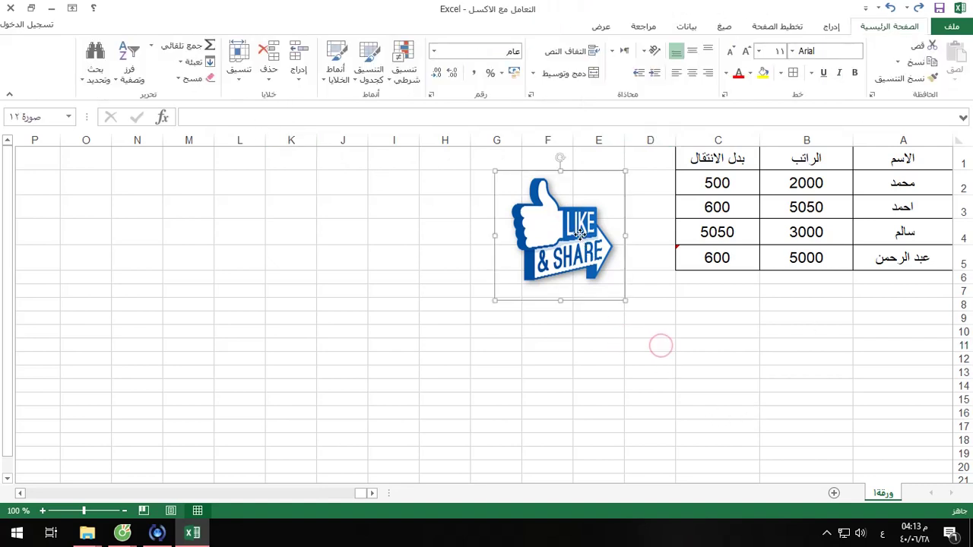
Insert the comment image file as a new picture on the sheet.
{"action": "left_click", "coordinate": [833, 26]}
{"action": "left_click", "coordinate": [828, 67]}
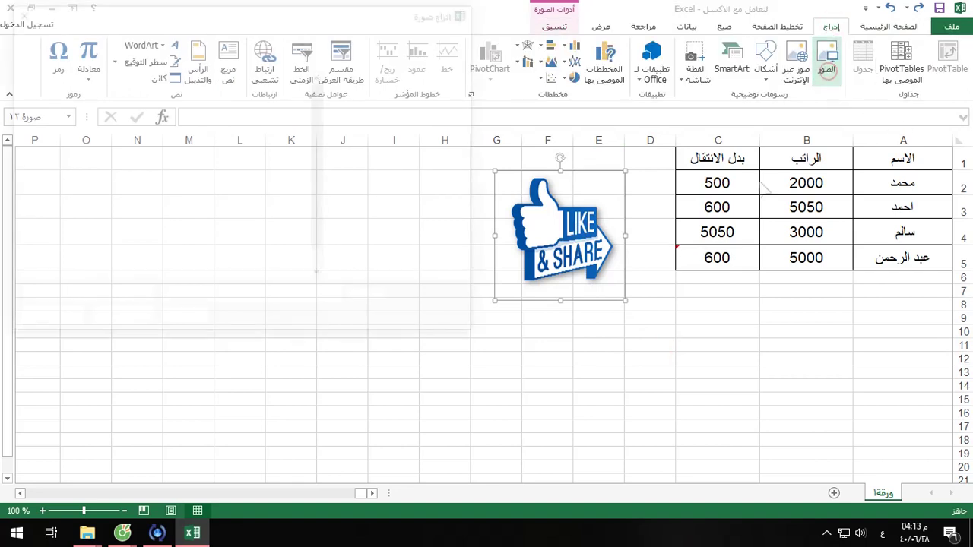
{"action": "left_click", "coordinate": [263, 133]}
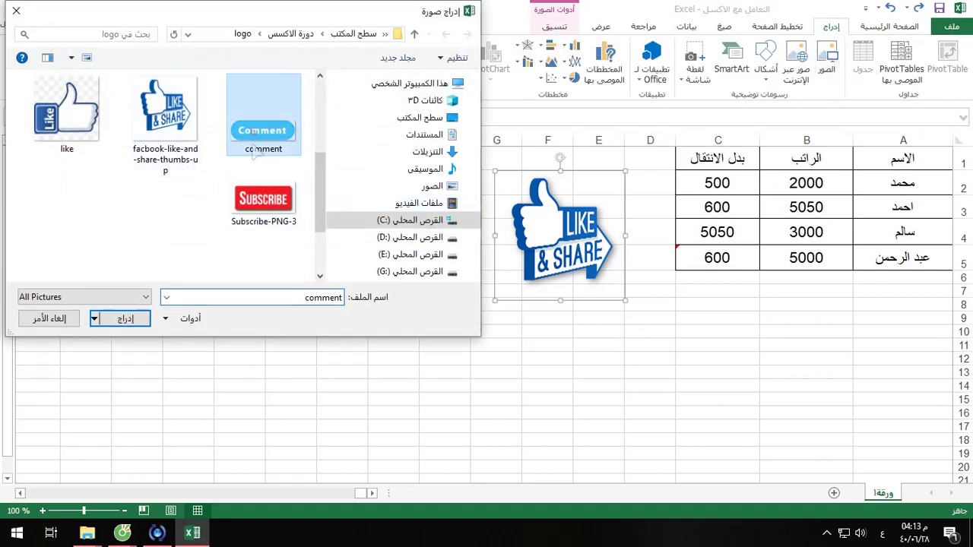
{"action": "left_click", "coordinate": [121, 319]}
Shrink the Comment picture to 1.46 × 4.72 cm, overlapping the Like image's bottom.
{"action": "left_click_drag", "start_coordinate": [765, 357], "coordinate": [487, 319]}
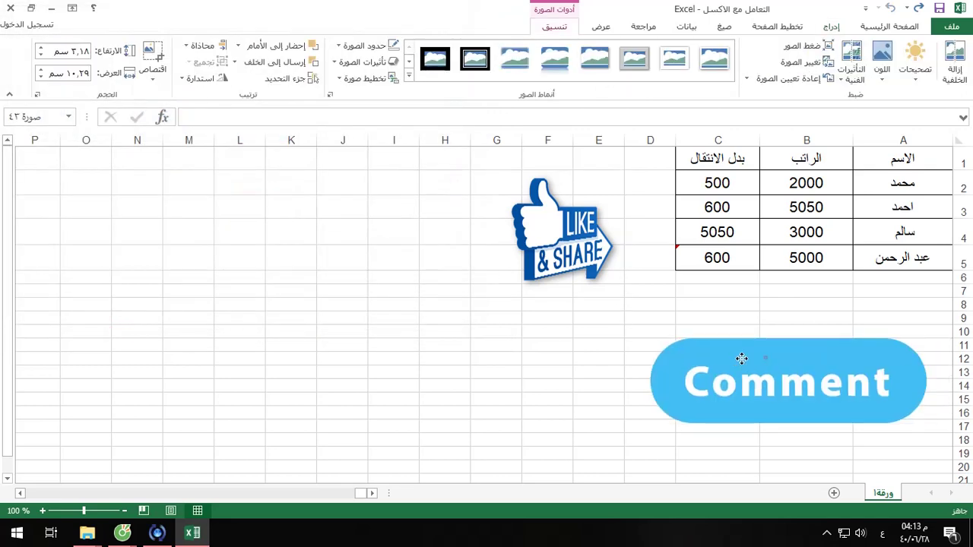
{"action": "mouse_move", "coordinate": [630, 289]}
{"action": "left_mouse_down"}
{"action": "mouse_move", "coordinate": [486, 334]}
{"action": "mouse_move", "coordinate": [521, 321]}
{"action": "mouse_move", "coordinate": [528, 272]}
{"action": "left_mouse_up"}
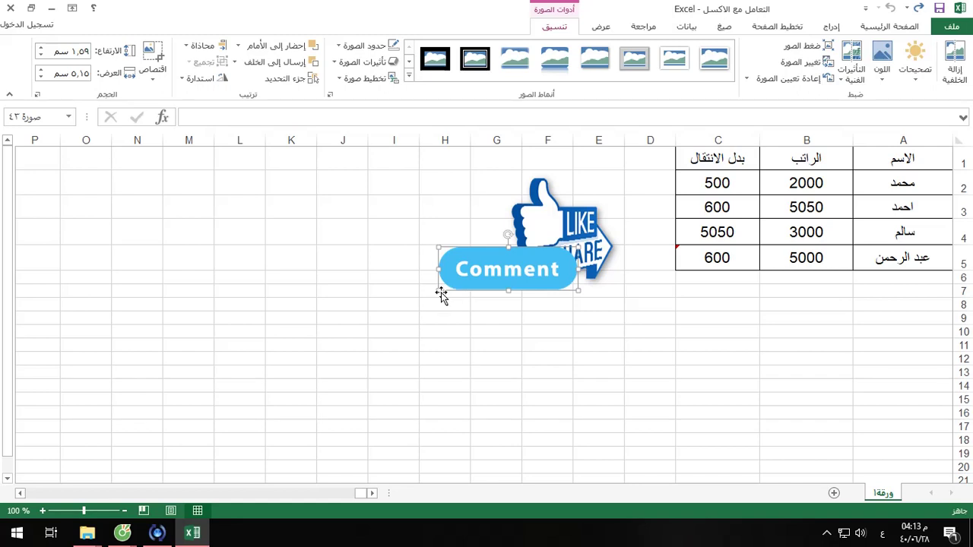
{"action": "left_click_drag", "start_coordinate": [441, 295], "coordinate": [451, 292]}
{"action": "left_click_drag", "start_coordinate": [513, 280], "coordinate": [523, 287]}
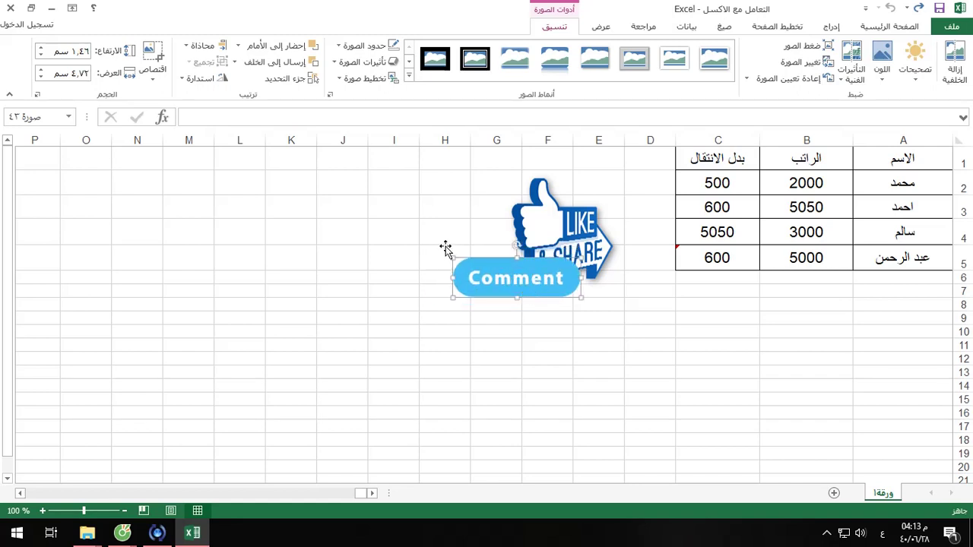
Try Send Backward and Bring Forward on the Comment picture, moving it onto column C.
{"action": "left_click", "coordinate": [266, 63]}
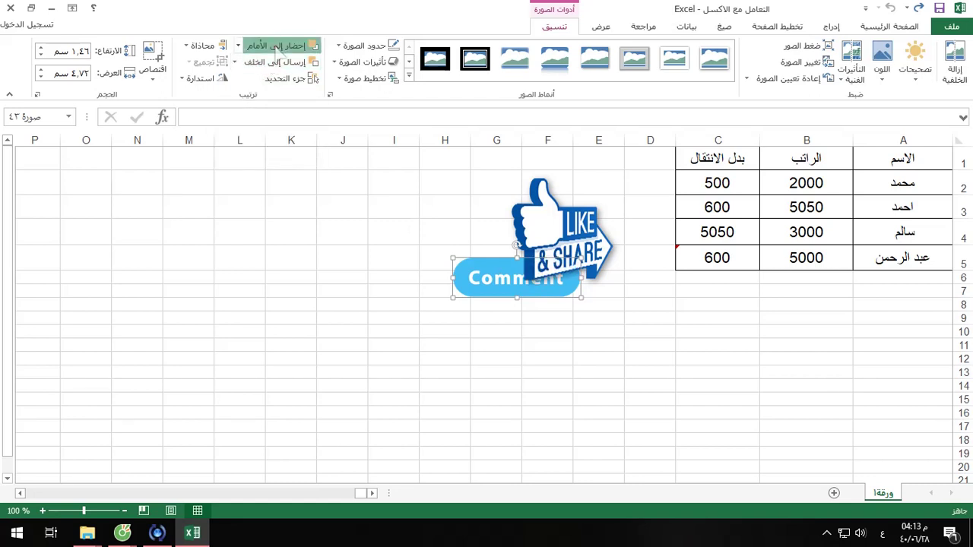
{"action": "left_click", "coordinate": [276, 47]}
{"action": "mouse_move", "coordinate": [526, 282]}
{"action": "left_mouse_down"}
{"action": "mouse_move", "coordinate": [726, 276]}
{"action": "mouse_move", "coordinate": [740, 253]}
{"action": "left_mouse_up"}
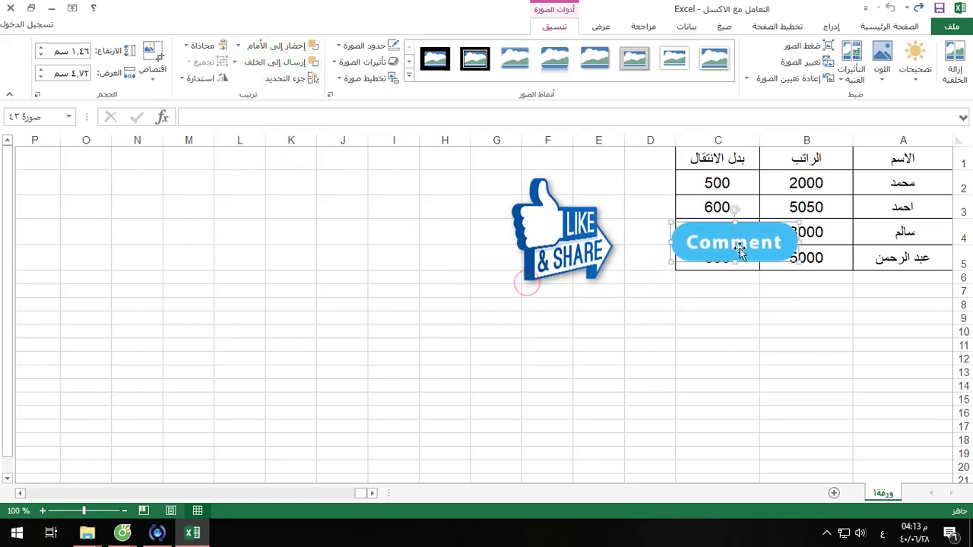
Send the Comment picture to the back and tuck it partly under the Like image.
{"action": "left_click", "coordinate": [235, 62]}
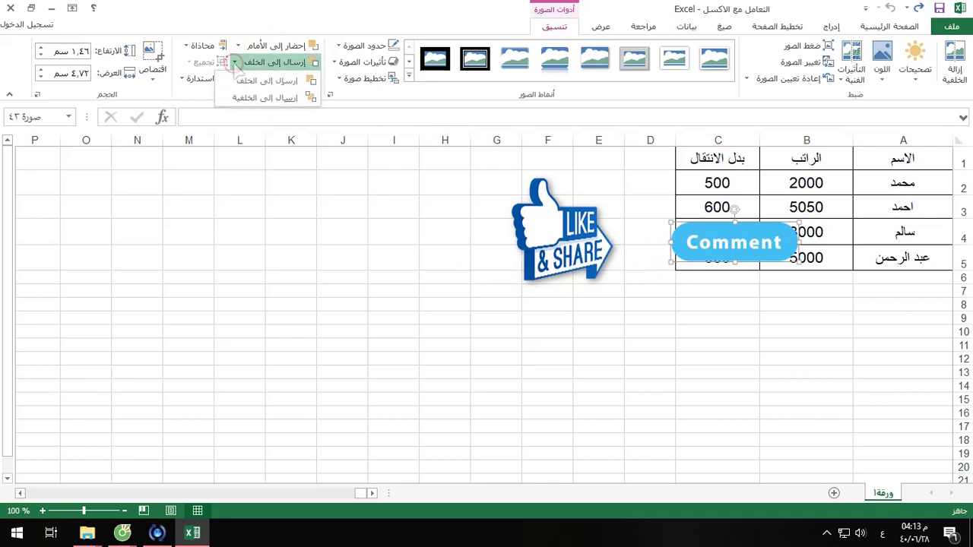
{"action": "left_click", "coordinate": [258, 98]}
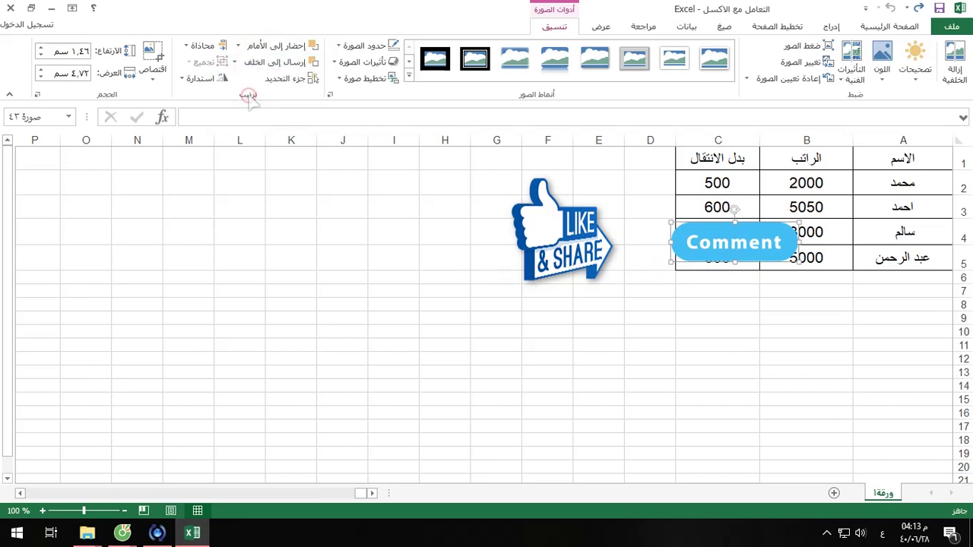
{"action": "left_click", "coordinate": [249, 67]}
{"action": "left_click", "coordinate": [236, 62]}
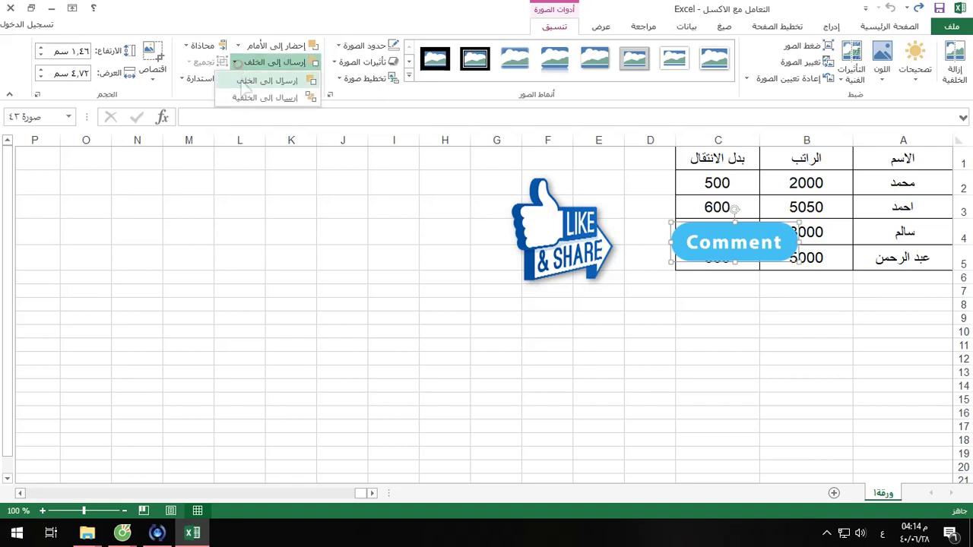
{"action": "left_click", "coordinate": [251, 84]}
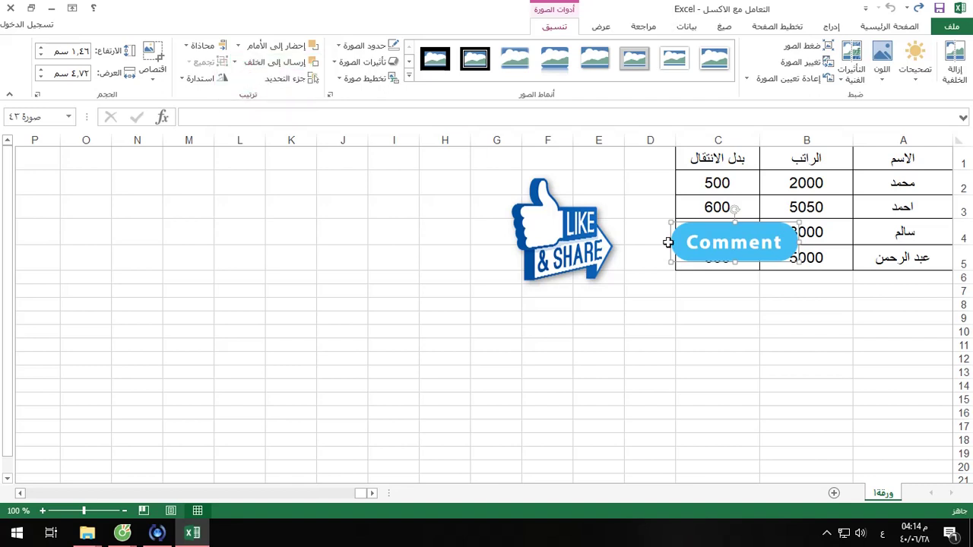
{"action": "left_click_drag", "start_coordinate": [741, 241], "coordinate": [567, 317]}
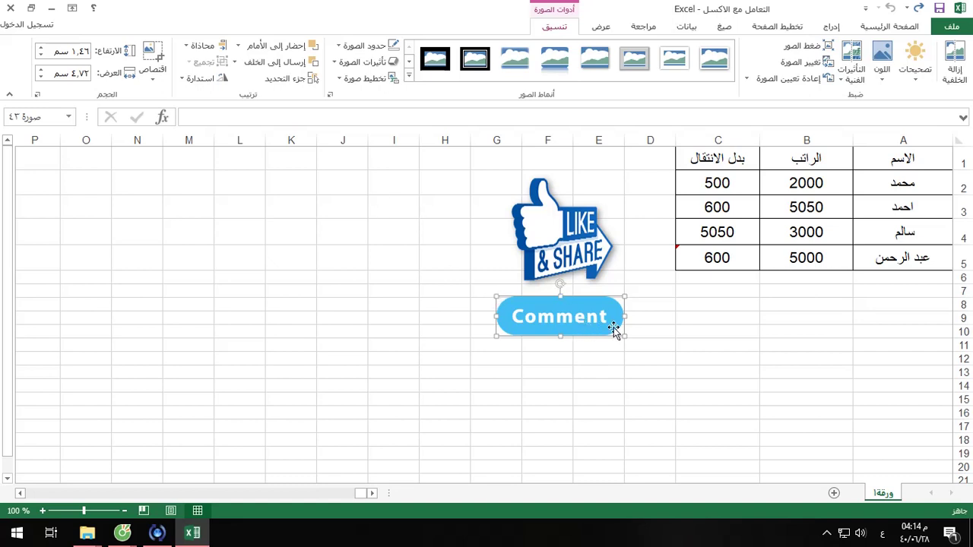
{"action": "left_click_drag", "start_coordinate": [613, 328], "coordinate": [572, 280]}
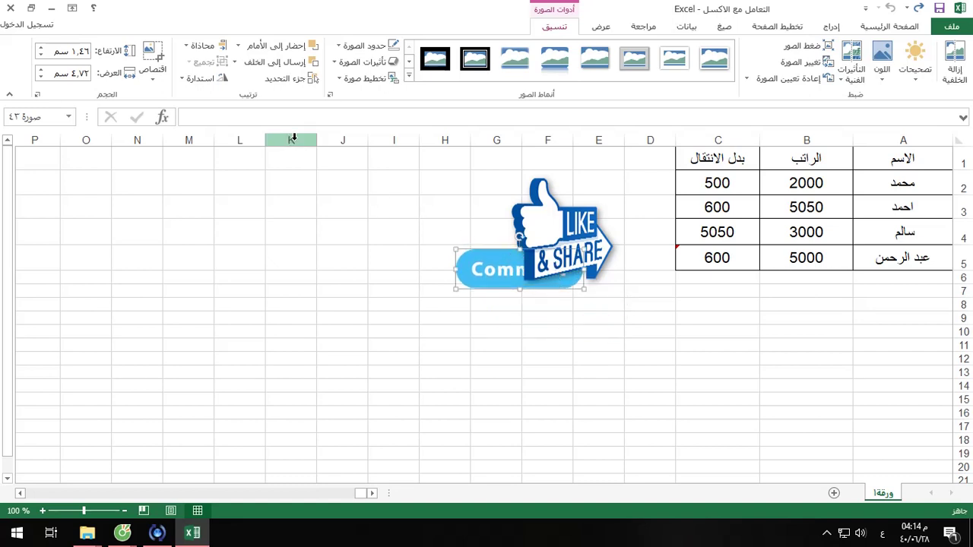
Nudge the Comment picture down and list both pictures in the Selection Pane, selecting each in turn.
{"action": "left_click_drag", "start_coordinate": [480, 268], "coordinate": [479, 279]}
{"action": "left_click", "coordinate": [292, 78]}
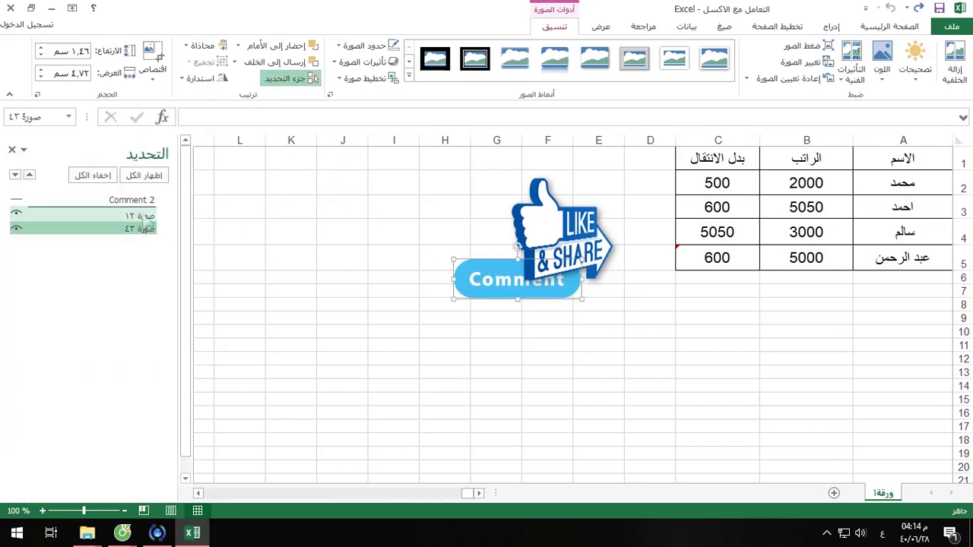
{"action": "left_click", "coordinate": [141, 216]}
{"action": "left_click", "coordinate": [142, 229]}
{"action": "left_click", "coordinate": [142, 216]}
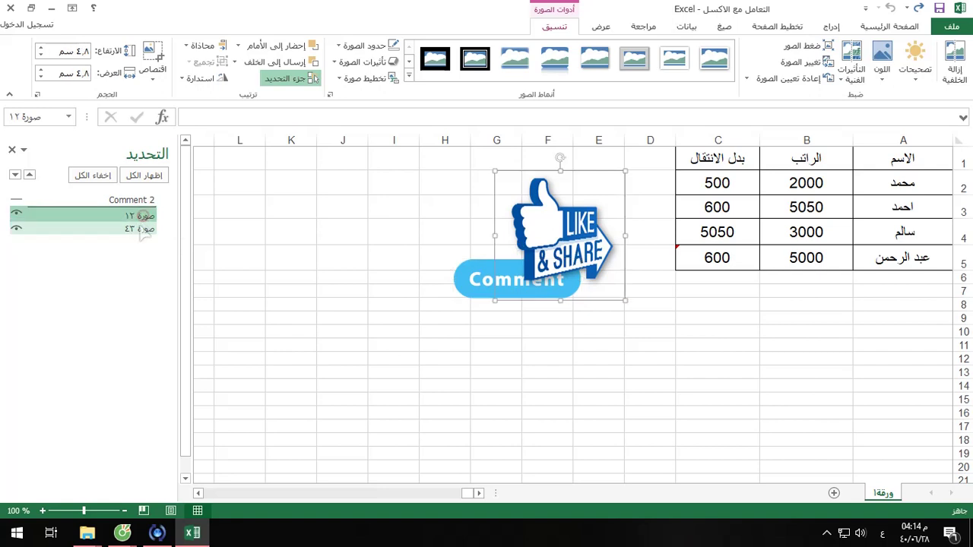
{"action": "left_click", "coordinate": [141, 229]}
{"action": "left_click", "coordinate": [141, 216]}
{"action": "left_click", "coordinate": [142, 229]}
{"action": "left_click", "coordinate": [312, 230]}
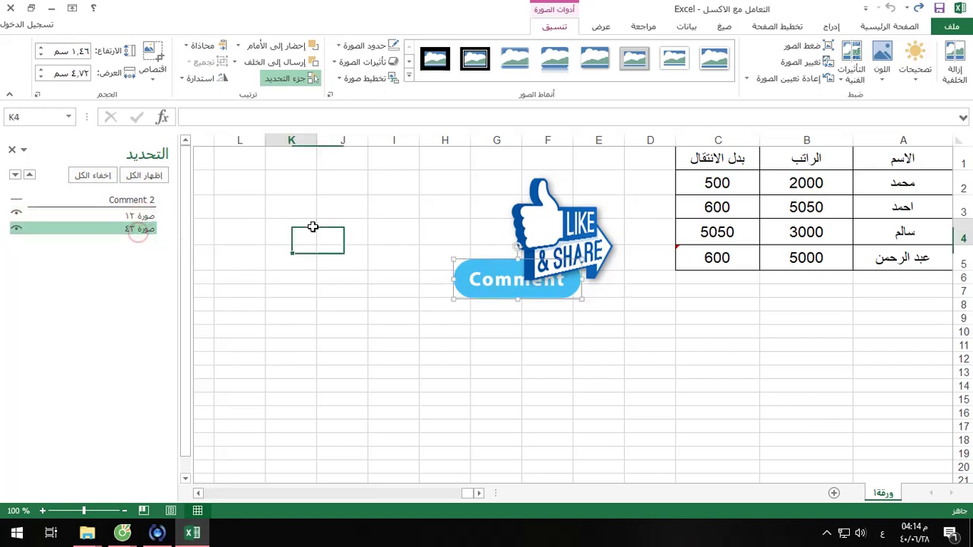
Move the Like & Share picture up beside the table and select both pictures together.
{"action": "mouse_move", "coordinate": [494, 275]}
{"action": "left_mouse_down"}
{"action": "mouse_move", "coordinate": [340, 255]}
{"action": "mouse_move", "coordinate": [524, 257]}
{"action": "left_mouse_up"}
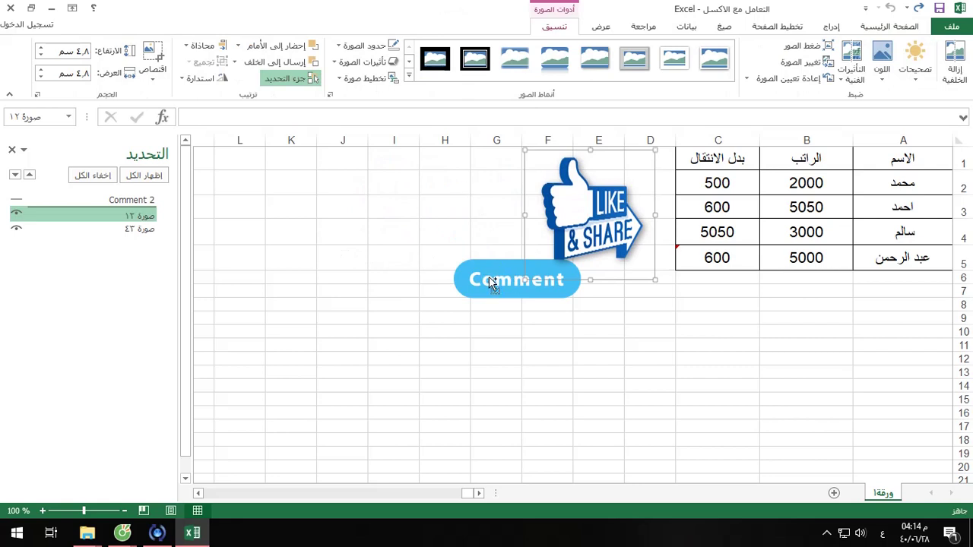
{"action": "left_click", "coordinate": [493, 283], "text": "ctrl"}
{"action": "left_click", "coordinate": [204, 46]}
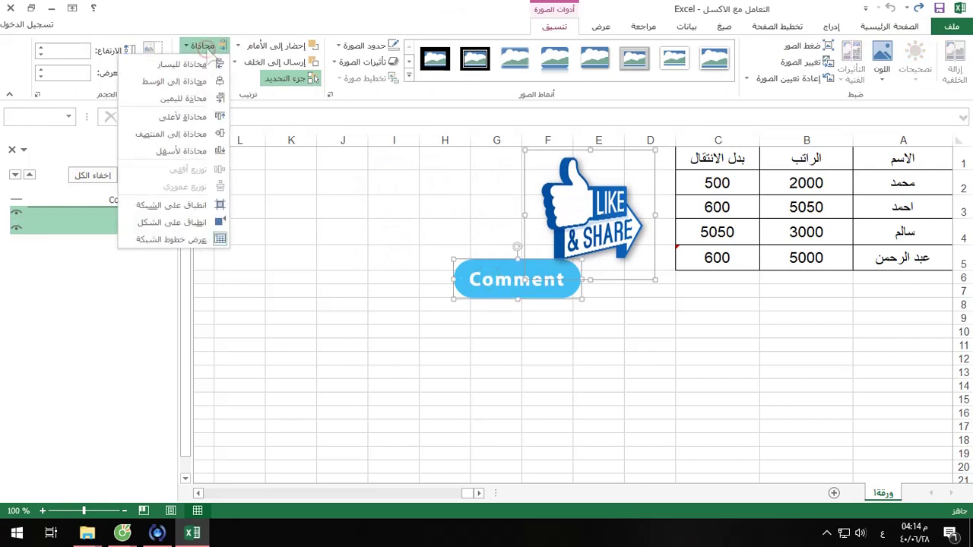
Align the two pictures' tops, shift Comment further left, then centre them vertically.
{"action": "left_click", "coordinate": [191, 117]}
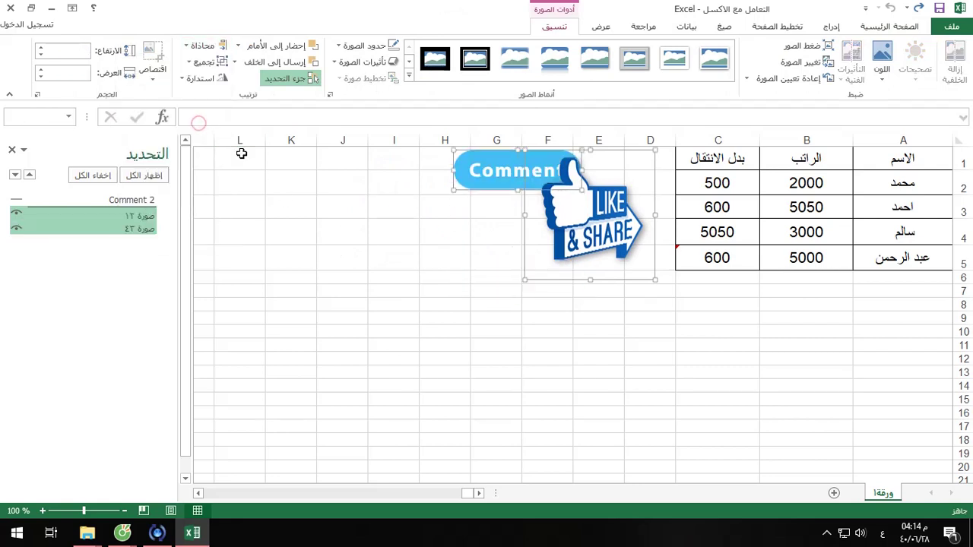
{"action": "left_click", "coordinate": [476, 219]}
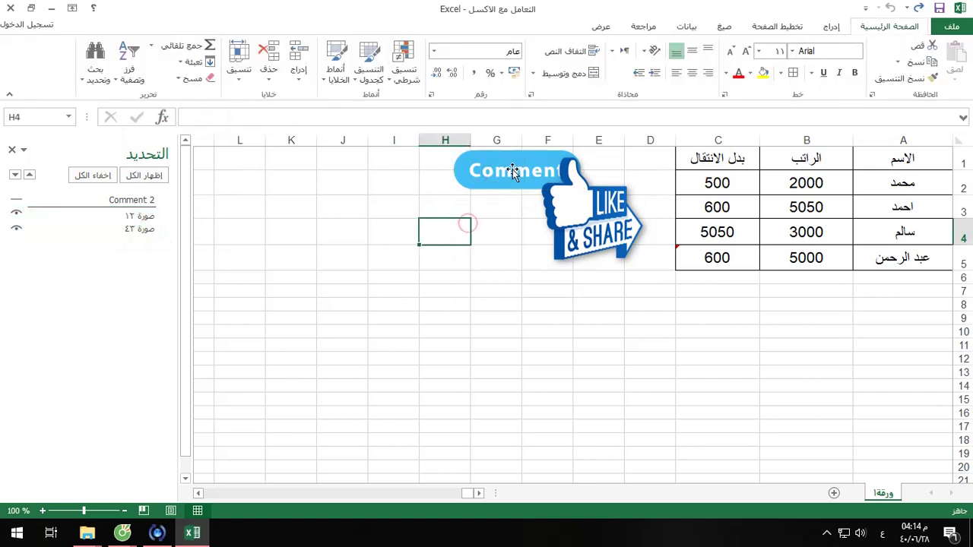
{"action": "left_click_drag", "start_coordinate": [514, 170], "coordinate": [452, 172]}
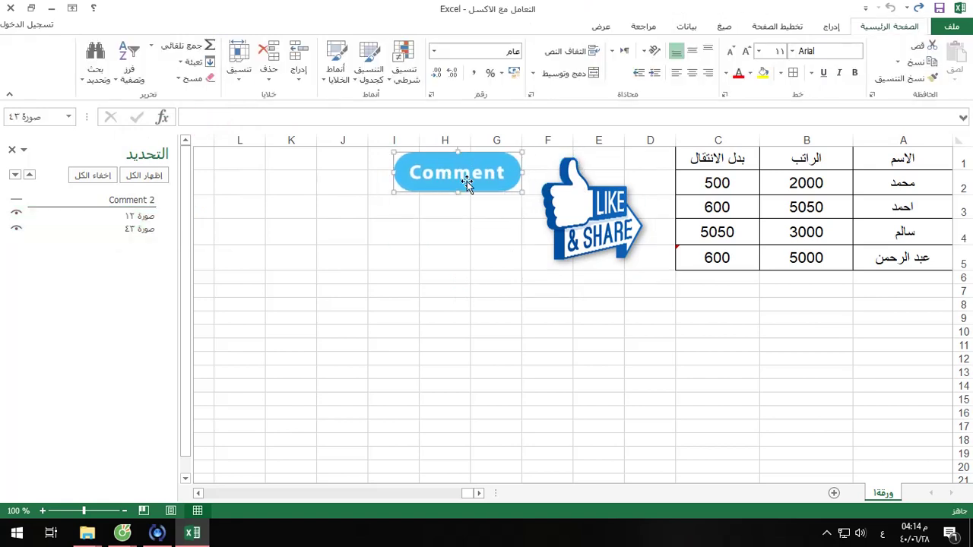
{"action": "left_click", "coordinate": [578, 204], "text": "ctrl"}
{"action": "left_click", "coordinate": [203, 46]}
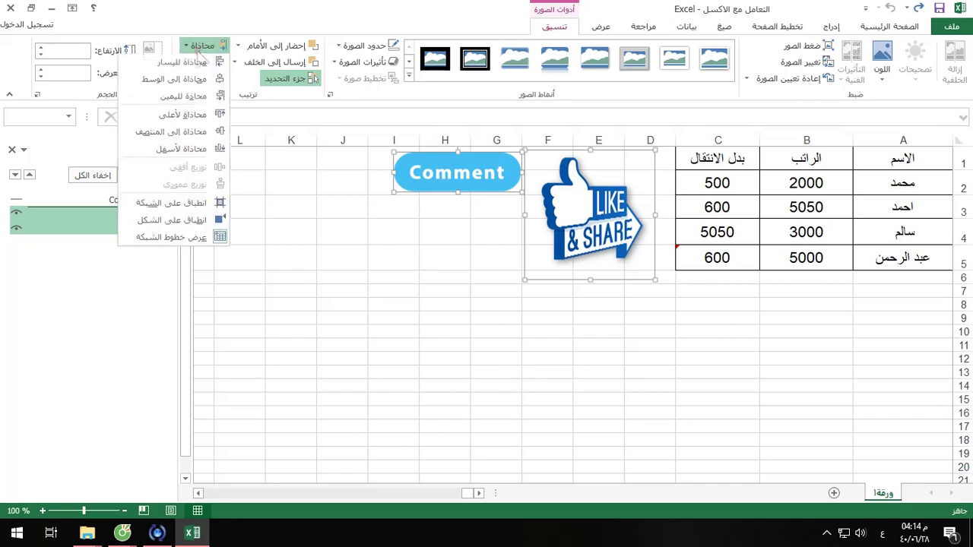
{"action": "left_click", "coordinate": [202, 135]}
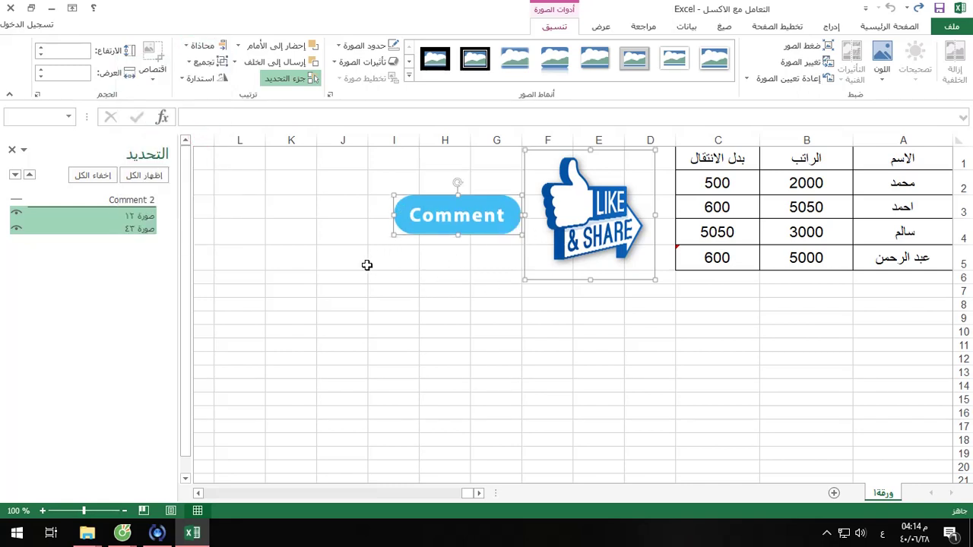
{"action": "left_click", "coordinate": [411, 313]}
Group the Comment and Like & Share pictures, resize and lower the group, then ungroup them.
{"action": "left_click", "coordinate": [455, 230]}
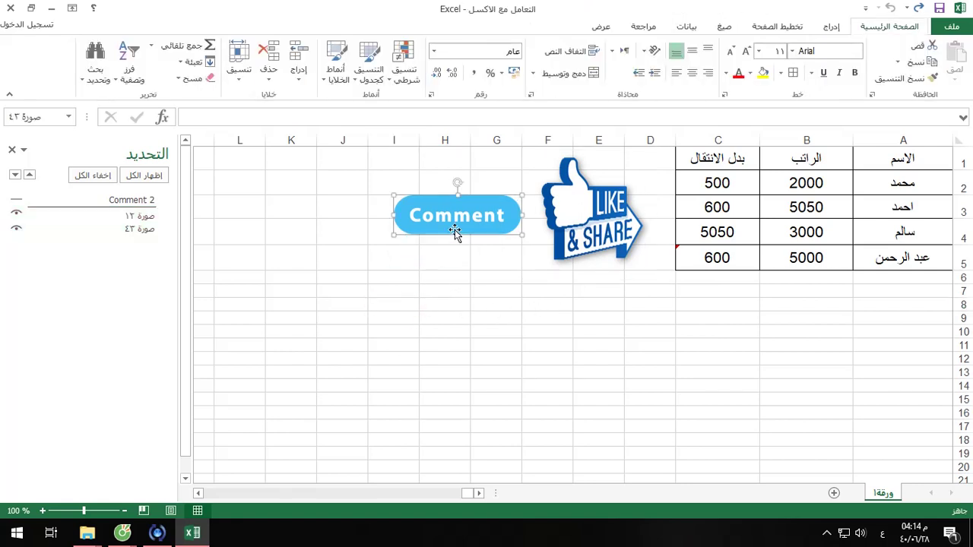
{"action": "left_click", "coordinate": [567, 239], "text": "shift"}
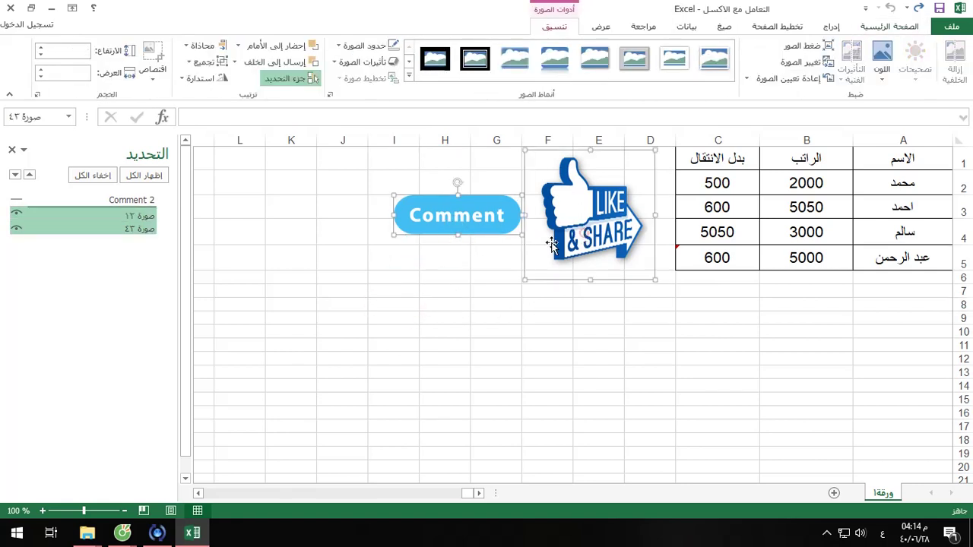
{"action": "left_click", "coordinate": [204, 61]}
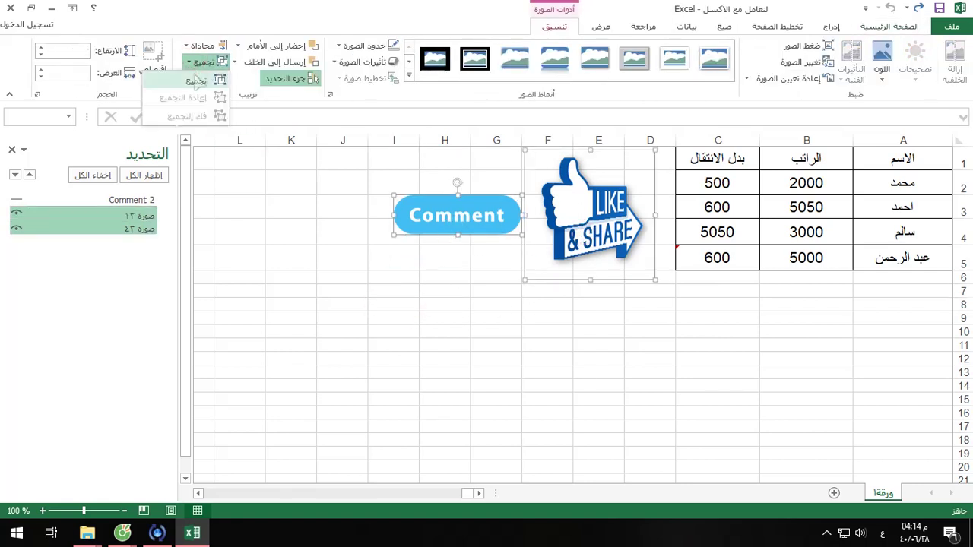
{"action": "left_click", "coordinate": [194, 77]}
{"action": "left_click_drag", "start_coordinate": [388, 286], "coordinate": [413, 287]}
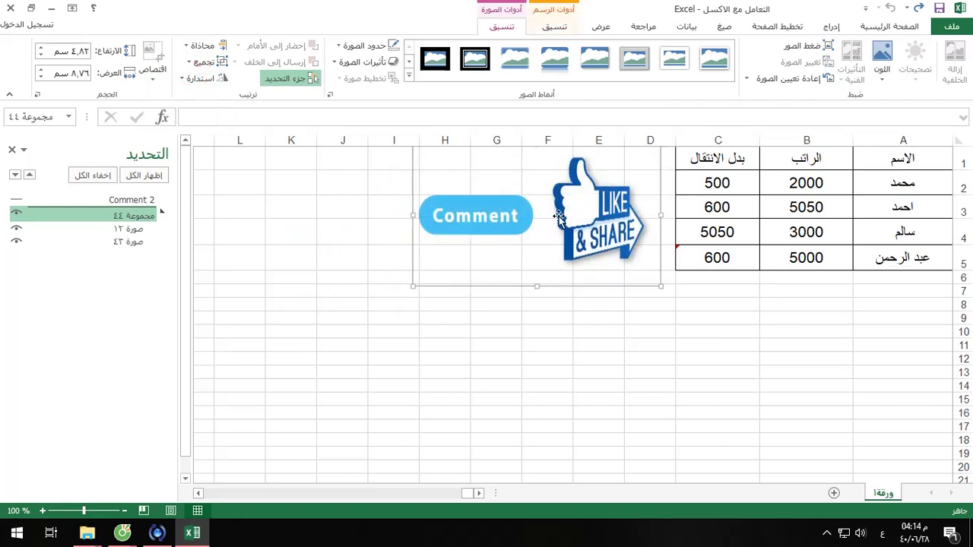
{"action": "left_click_drag", "start_coordinate": [572, 221], "coordinate": [572, 239]}
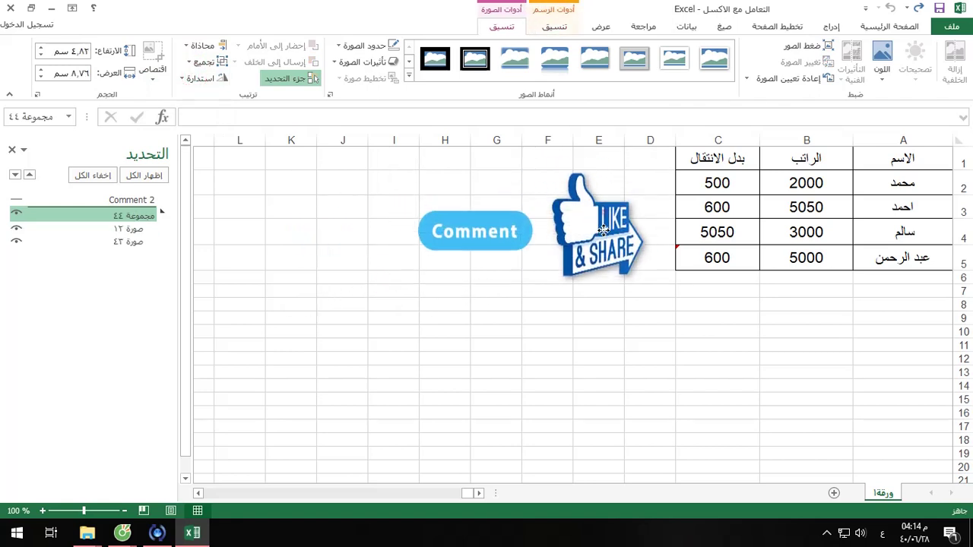
{"action": "left_click", "coordinate": [204, 62]}
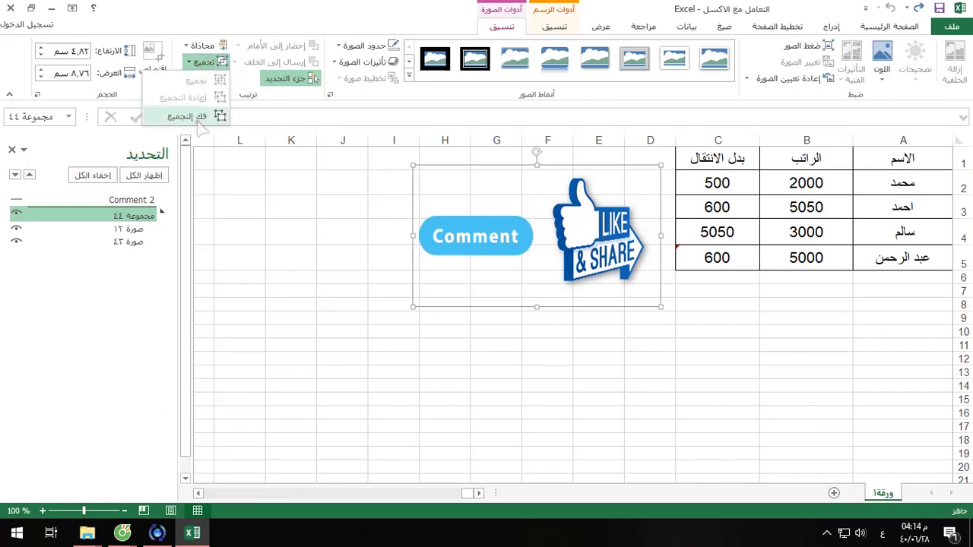
{"action": "left_click", "coordinate": [190, 116]}
{"action": "left_click", "coordinate": [502, 318]}
{"action": "left_click", "coordinate": [492, 252]}
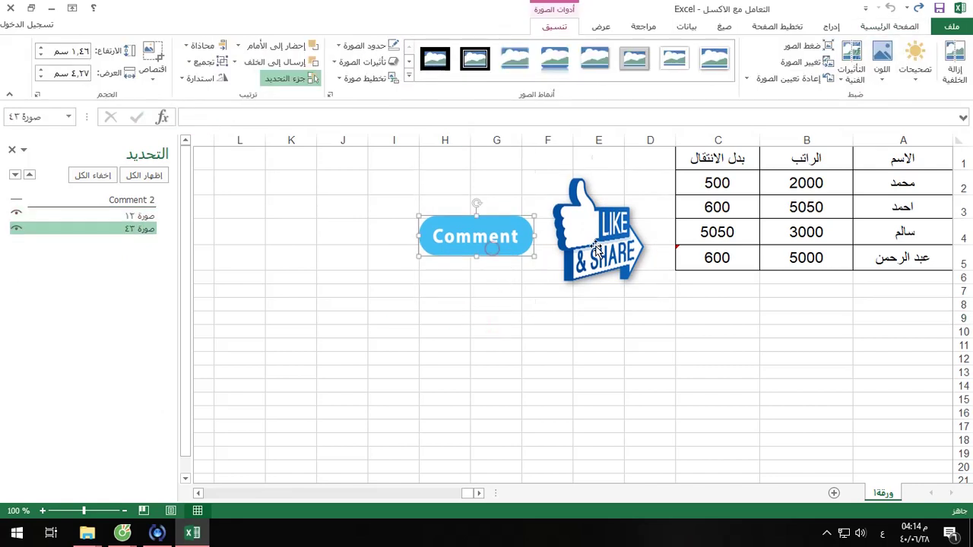
{"action": "key", "text": "Tab"}
{"action": "left_click", "coordinate": [450, 252]}
{"action": "left_click", "coordinate": [200, 78]}
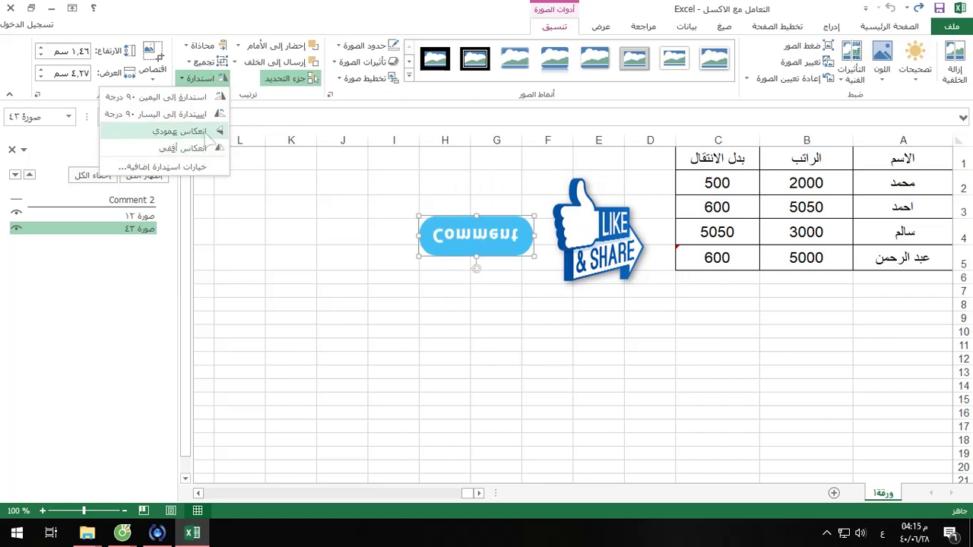
{"action": "left_click", "coordinate": [206, 132]}
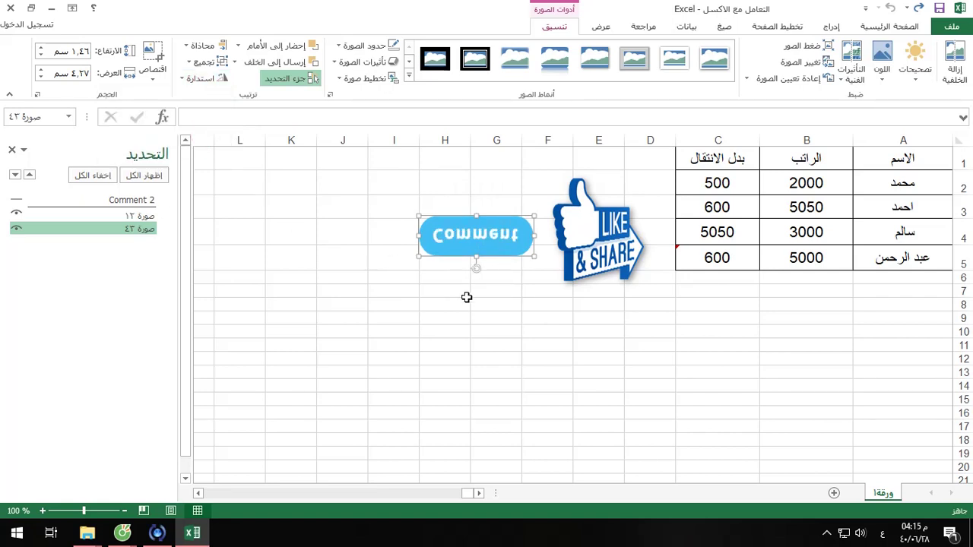
{"action": "key", "text": "ctrl+z"}
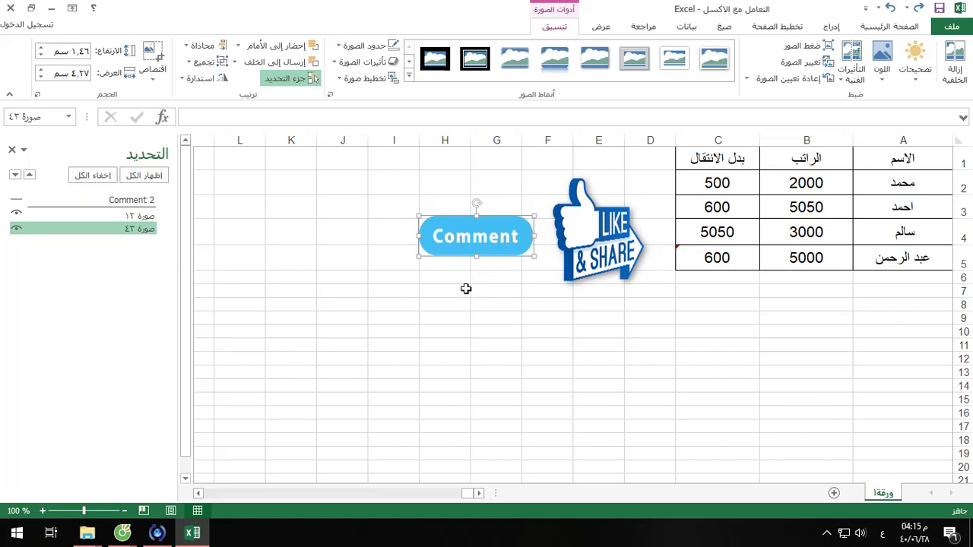
{"action": "left_click", "coordinate": [486, 318]}
{"action": "left_click", "coordinate": [593, 257]}
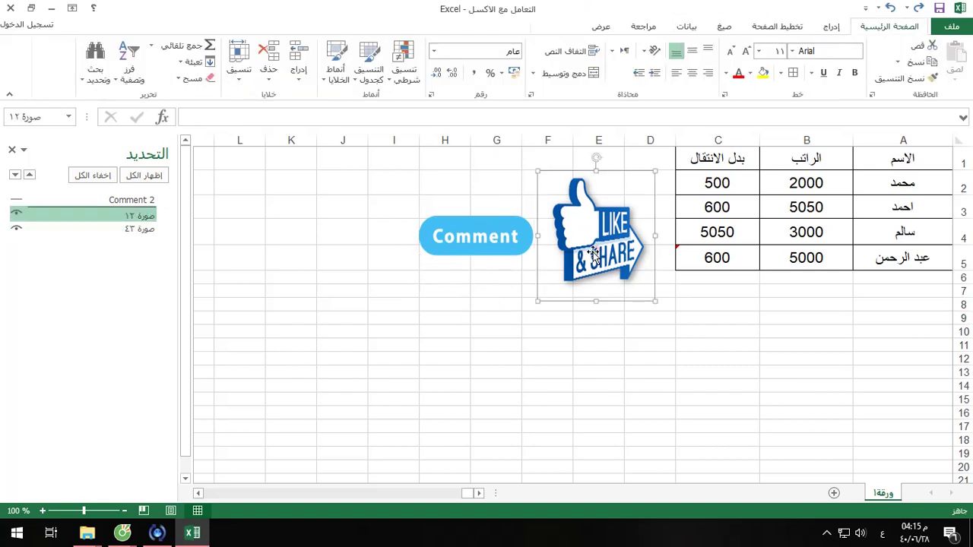
{"action": "left_click", "coordinate": [446, 253]}
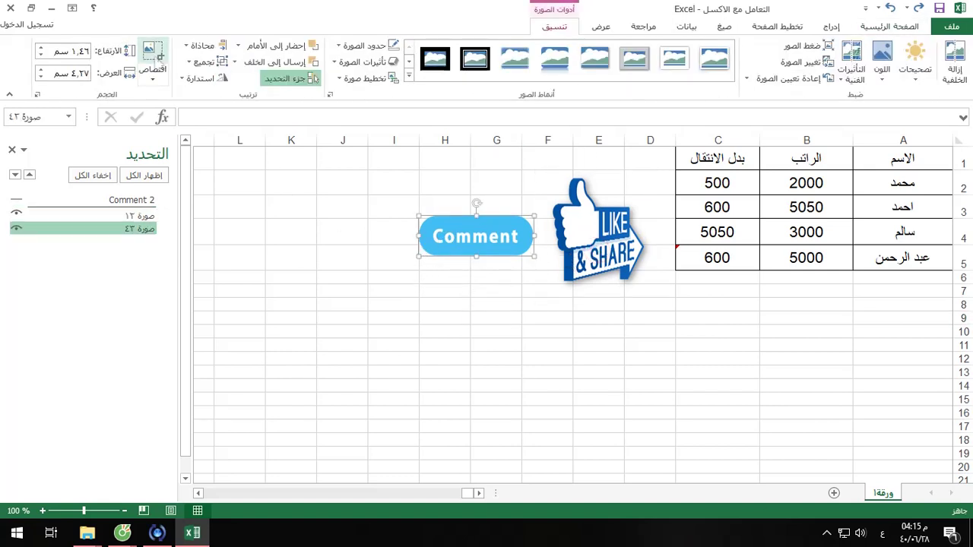
Crop away the left part of the Comment picture and reselect it.
{"action": "left_click", "coordinate": [152, 61]}
{"action": "left_click_drag", "start_coordinate": [420, 237], "coordinate": [470, 236]}
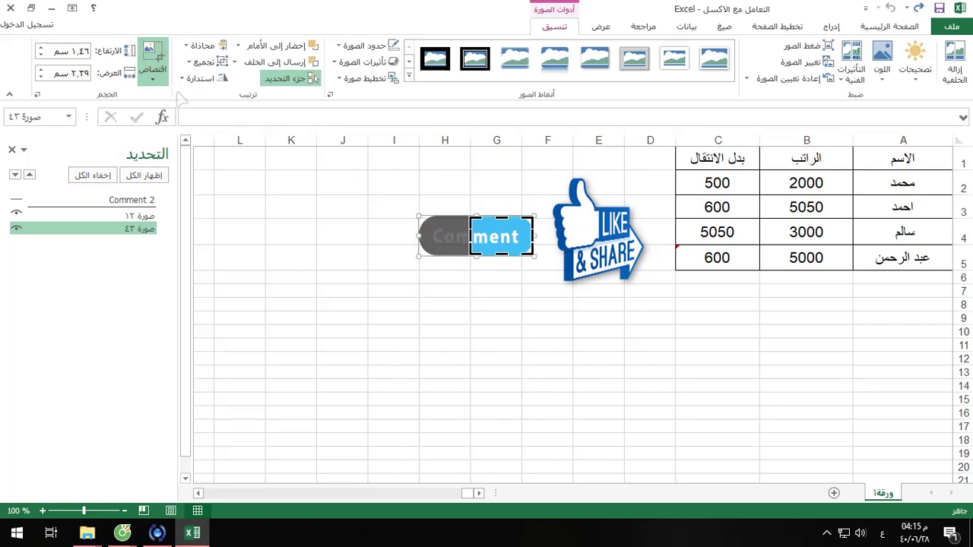
{"action": "left_click", "coordinate": [448, 292]}
{"action": "left_click", "coordinate": [489, 259]}
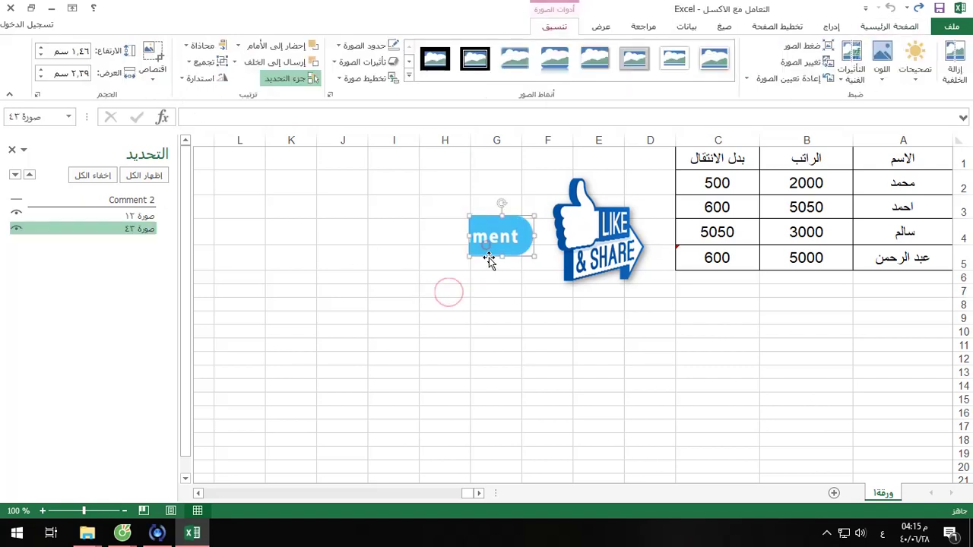
{"action": "left_click", "coordinate": [438, 301]}
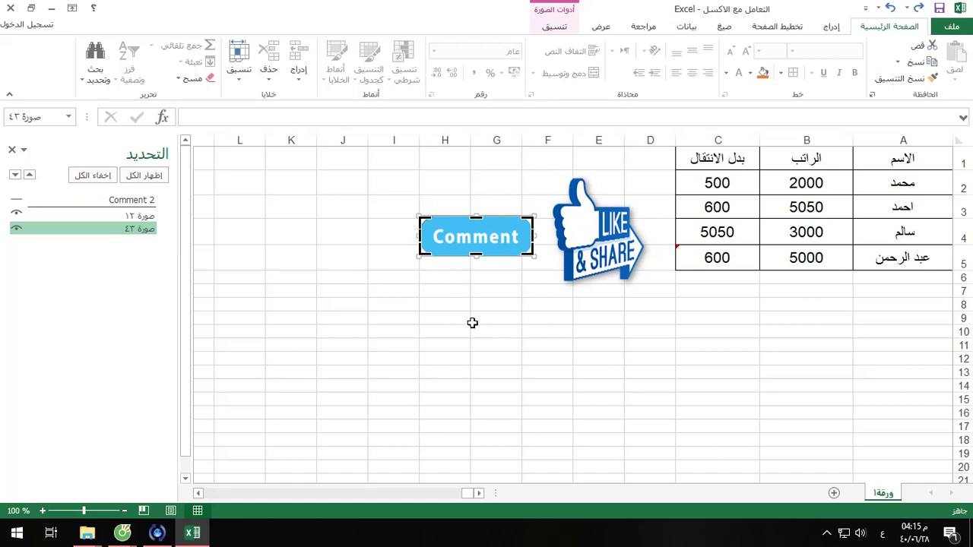
{"action": "left_click", "coordinate": [559, 29]}
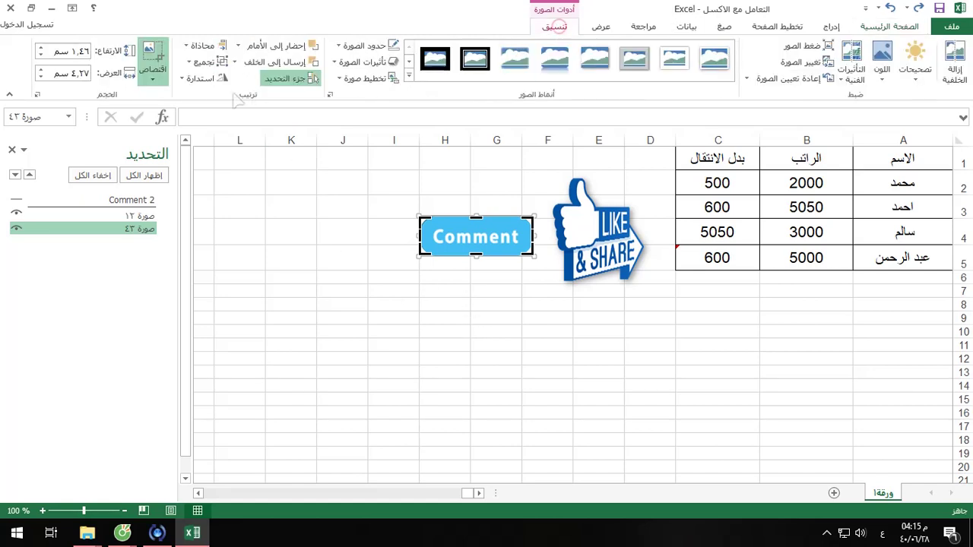
{"action": "left_click", "coordinate": [474, 321]}
{"action": "left_click", "coordinate": [490, 255]}
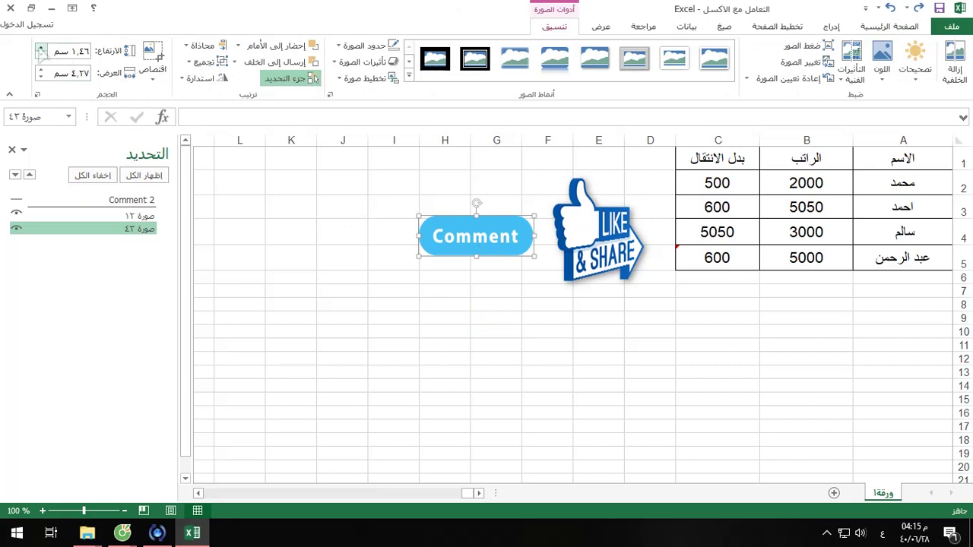
Set the Comment picture's size to 1.27 cm high by 3.7 cm wide with the size spinners.
{"action": "left_click", "coordinate": [41, 48]}
{"action": "left_click", "coordinate": [40, 54]}
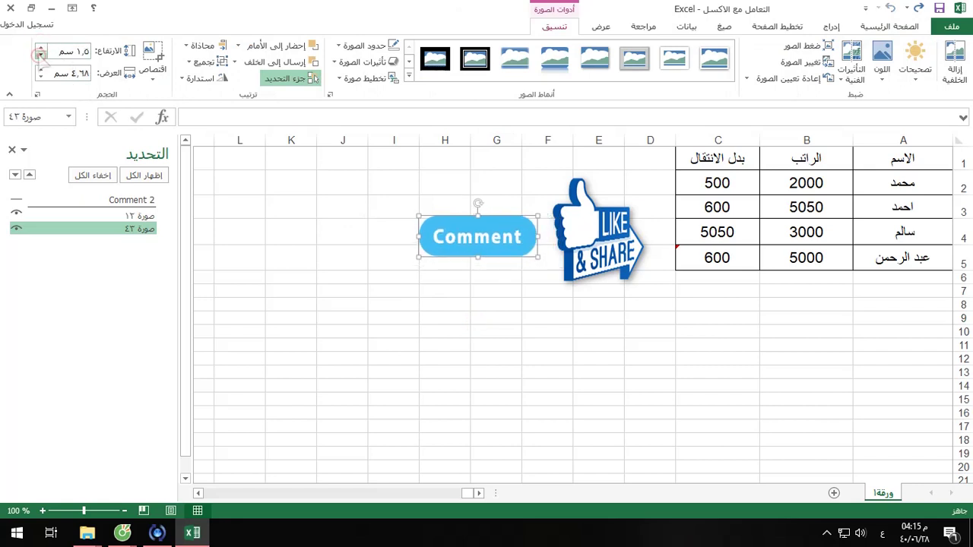
{"action": "left_click", "coordinate": [41, 53]}
{"action": "left_click", "coordinate": [40, 70]}
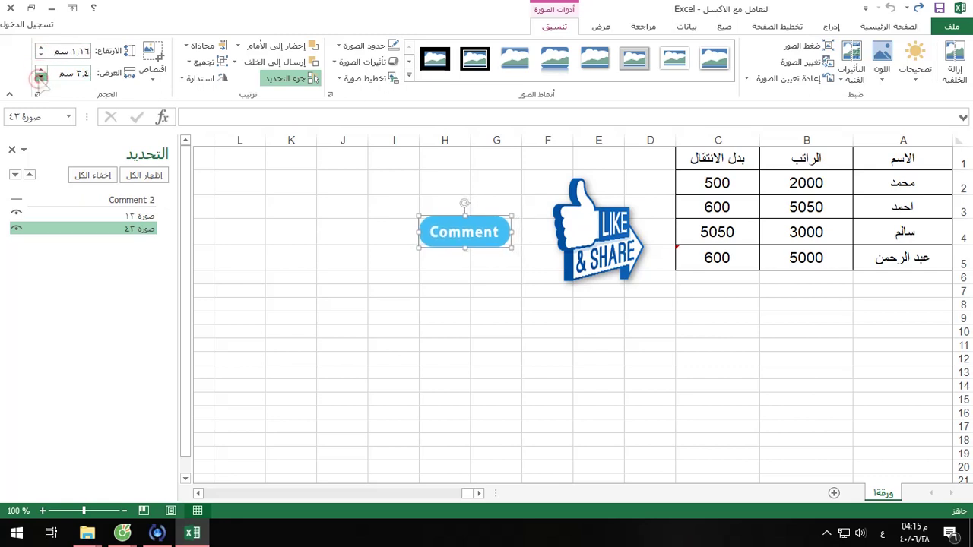
{"action": "left_click", "coordinate": [40, 76]}
{"action": "left_click", "coordinate": [40, 77]}
{"action": "left_click", "coordinate": [41, 69]}
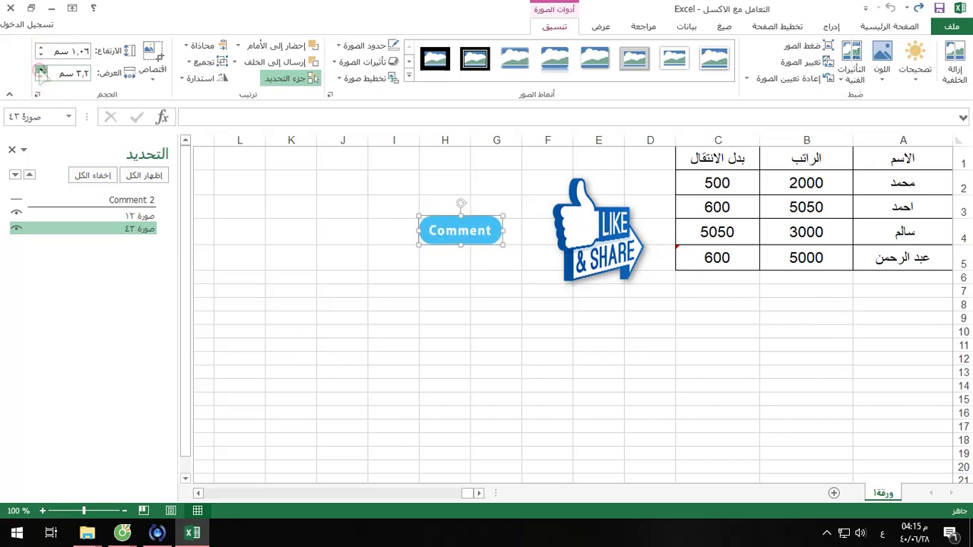
{"action": "left_click", "coordinate": [41, 69]}
{"action": "left_click", "coordinate": [40, 69]}
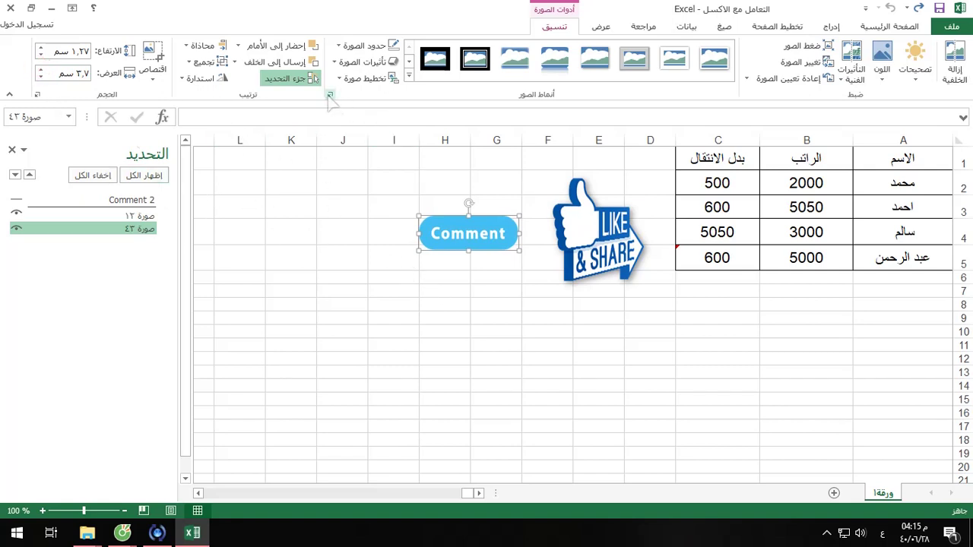
{"action": "left_click", "coordinate": [330, 95]}
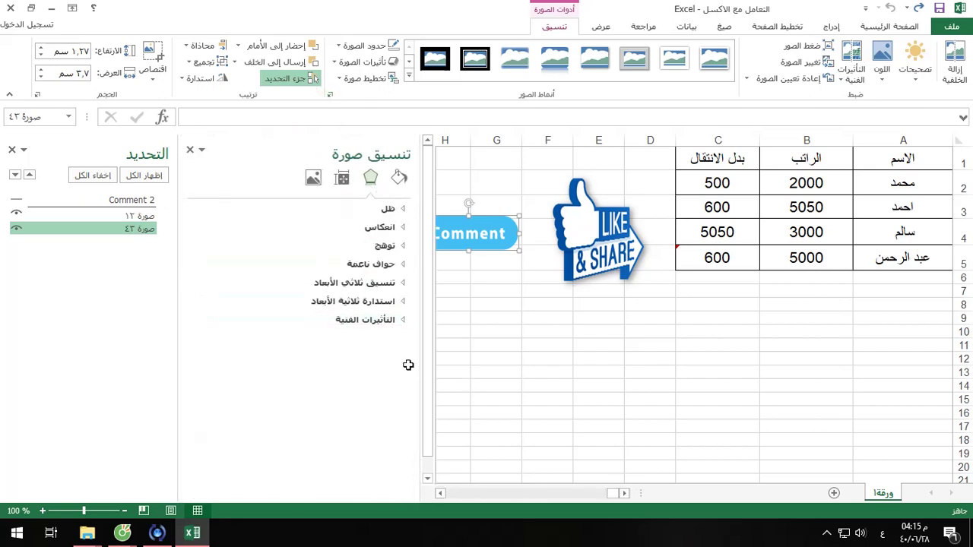
{"action": "left_click", "coordinate": [387, 208]}
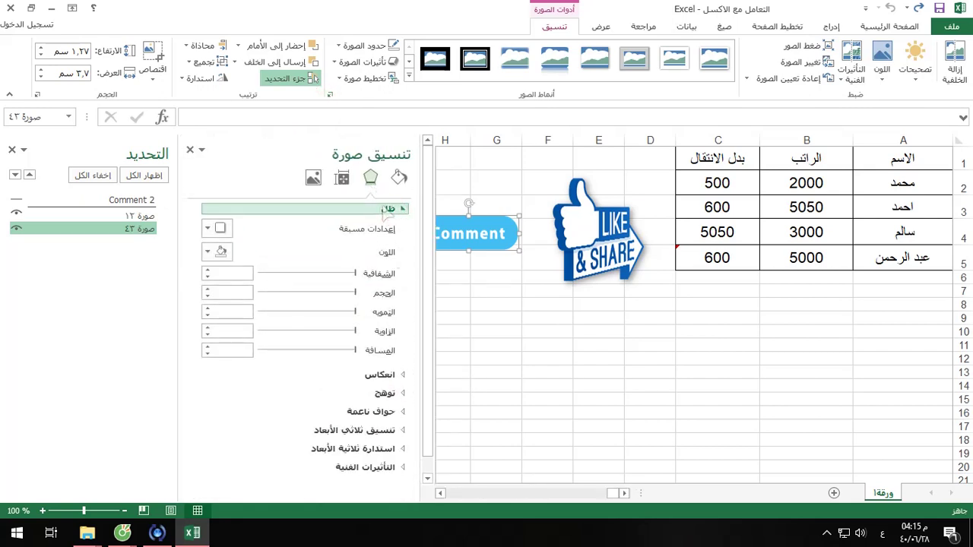
{"action": "left_click", "coordinate": [386, 209]}
{"action": "left_click", "coordinate": [384, 227]}
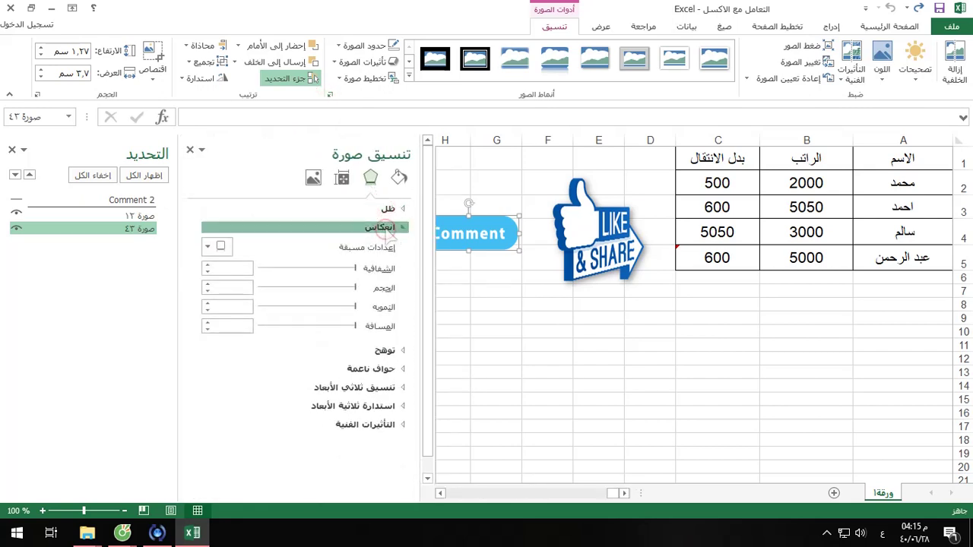
{"action": "left_click", "coordinate": [384, 228]}
{"action": "left_click", "coordinate": [386, 246]}
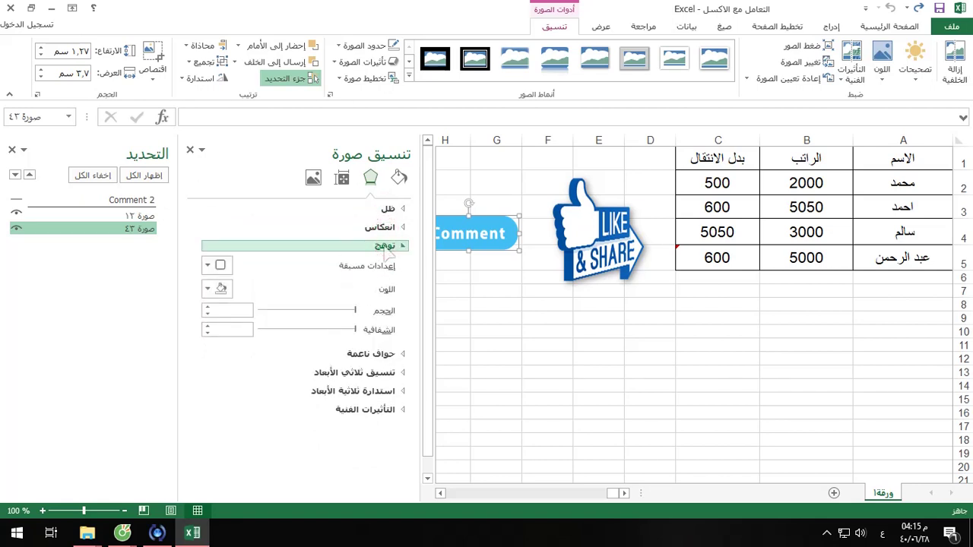
{"action": "left_click", "coordinate": [385, 246]}
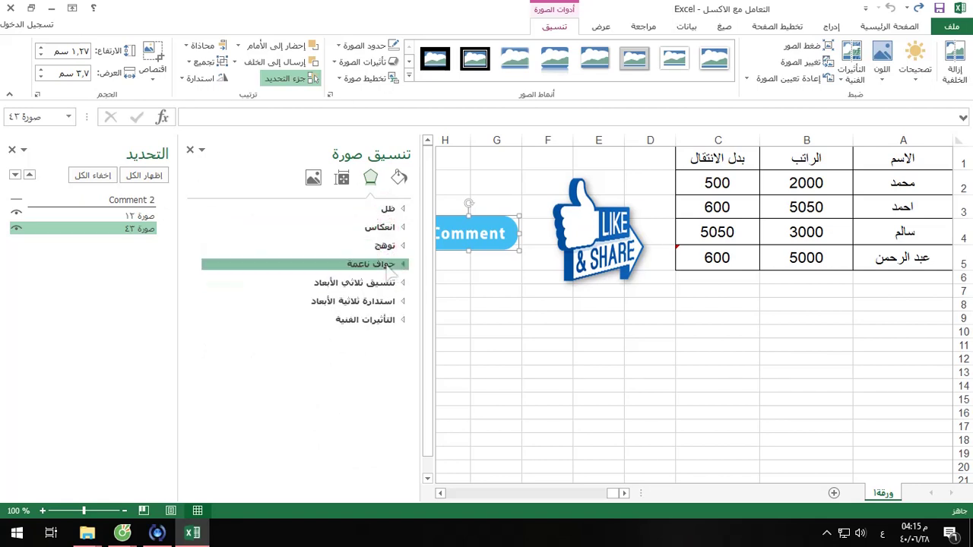
{"action": "left_click", "coordinate": [383, 264]}
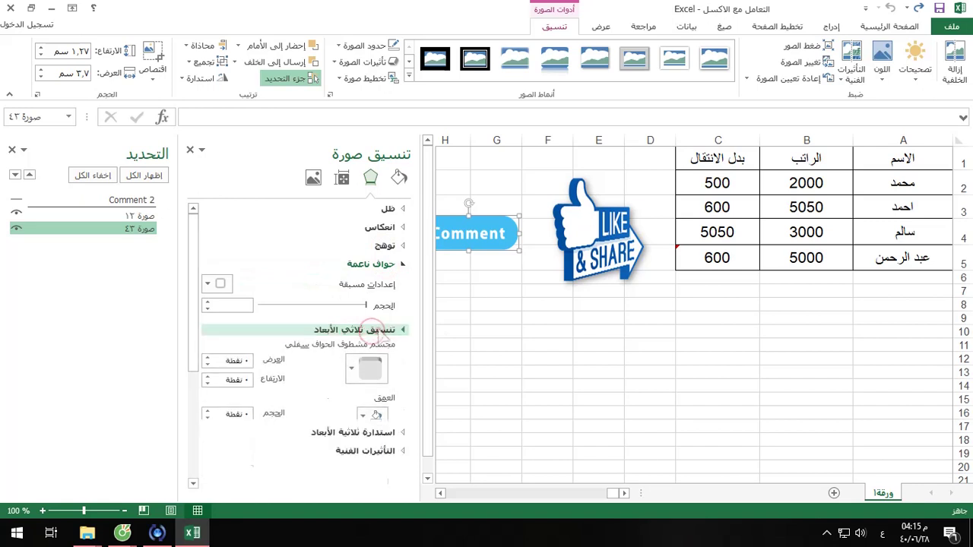
{"action": "left_click", "coordinate": [373, 329]}
{"action": "left_click", "coordinate": [384, 349]}
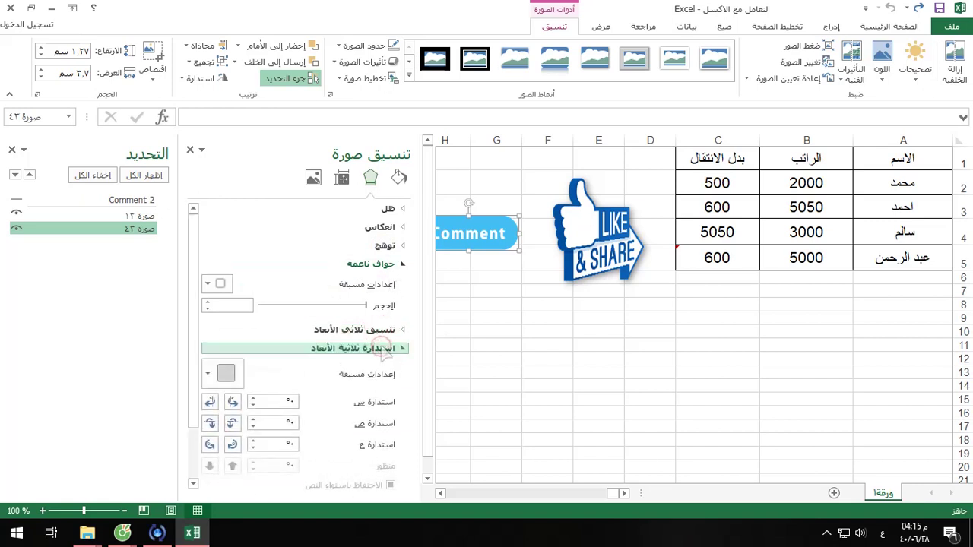
{"action": "left_click", "coordinate": [384, 348]}
{"action": "left_click", "coordinate": [378, 368]}
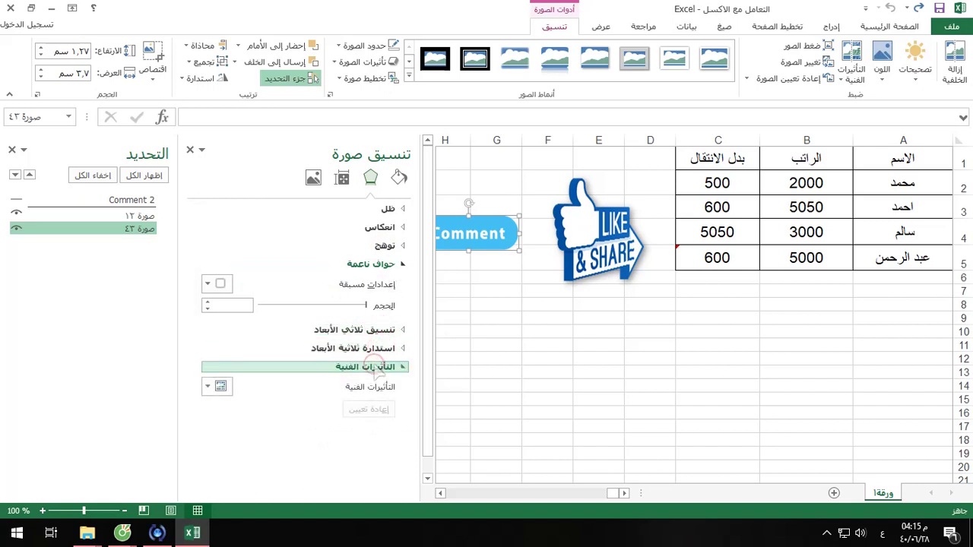
{"action": "left_click", "coordinate": [377, 368]}
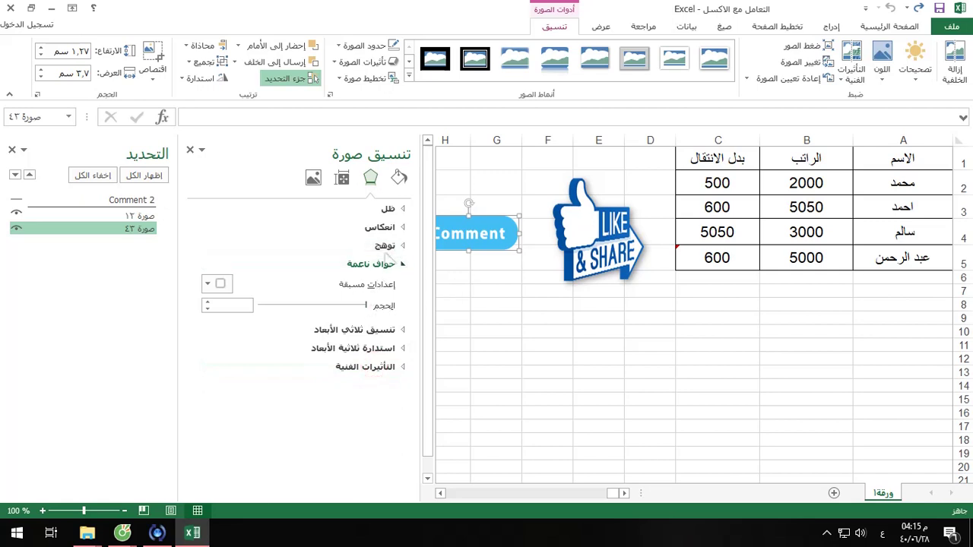
{"action": "left_click", "coordinate": [190, 150]}
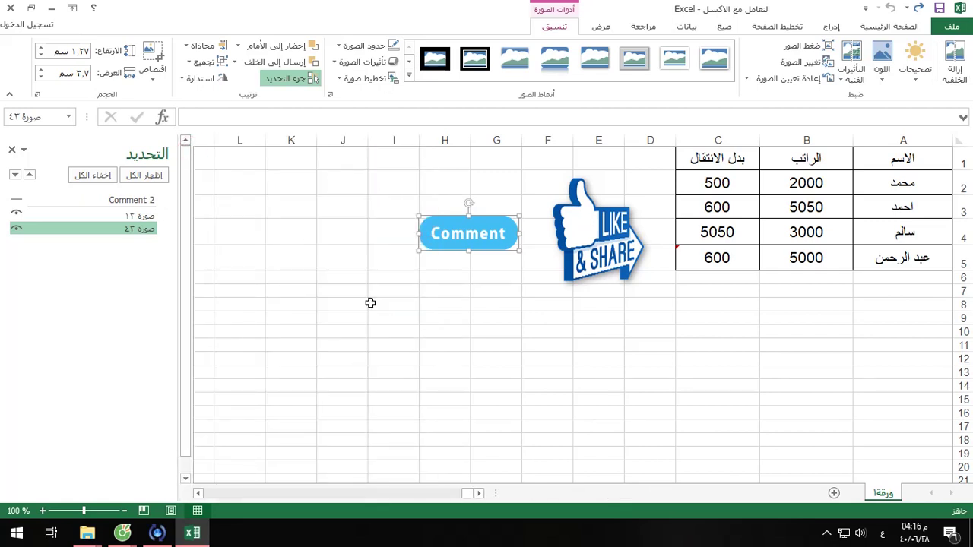